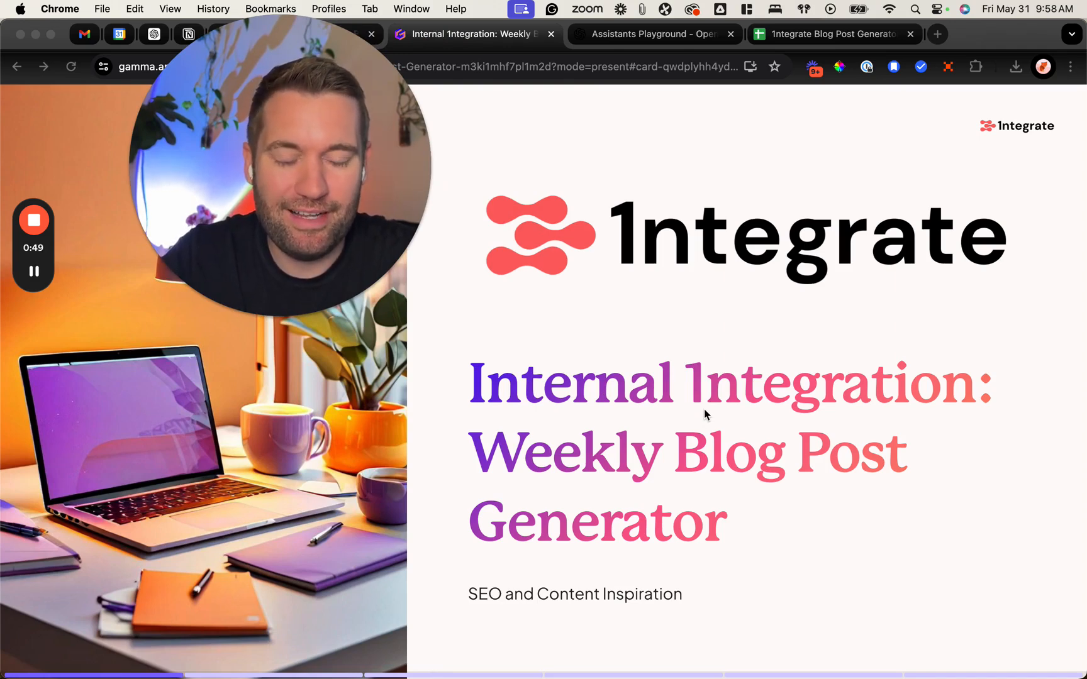
- Page through the blog post generator presentation from its title slide to the slide The Value Delivered
click(1037, 441)
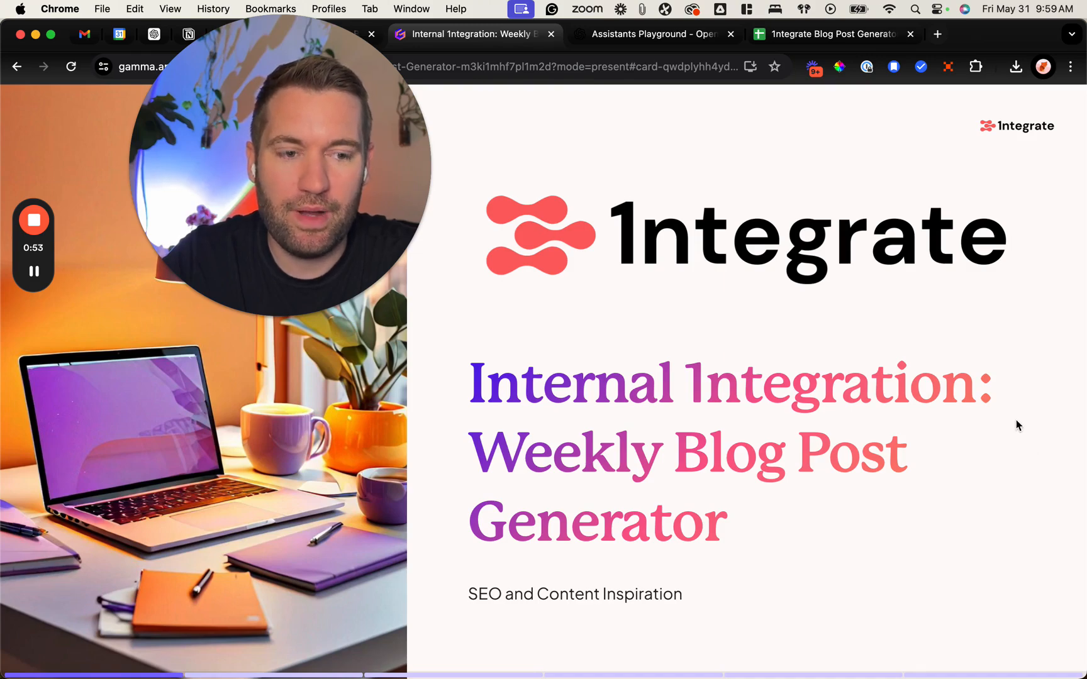
key(Right)
drag(364, 218, 1002, 219)
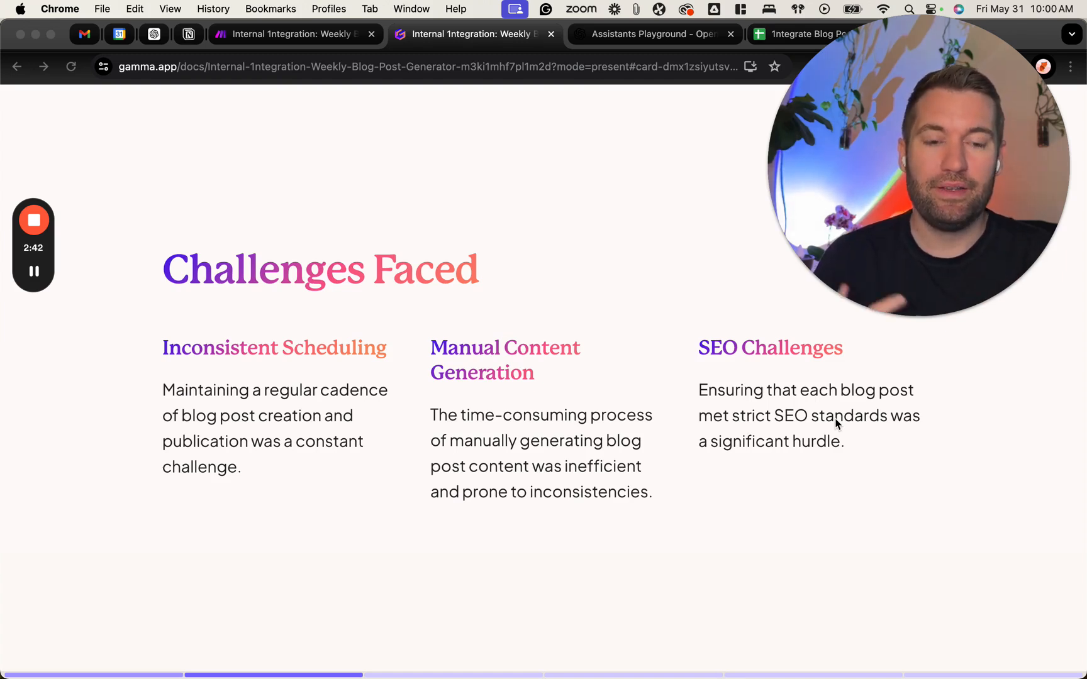
click(1006, 477)
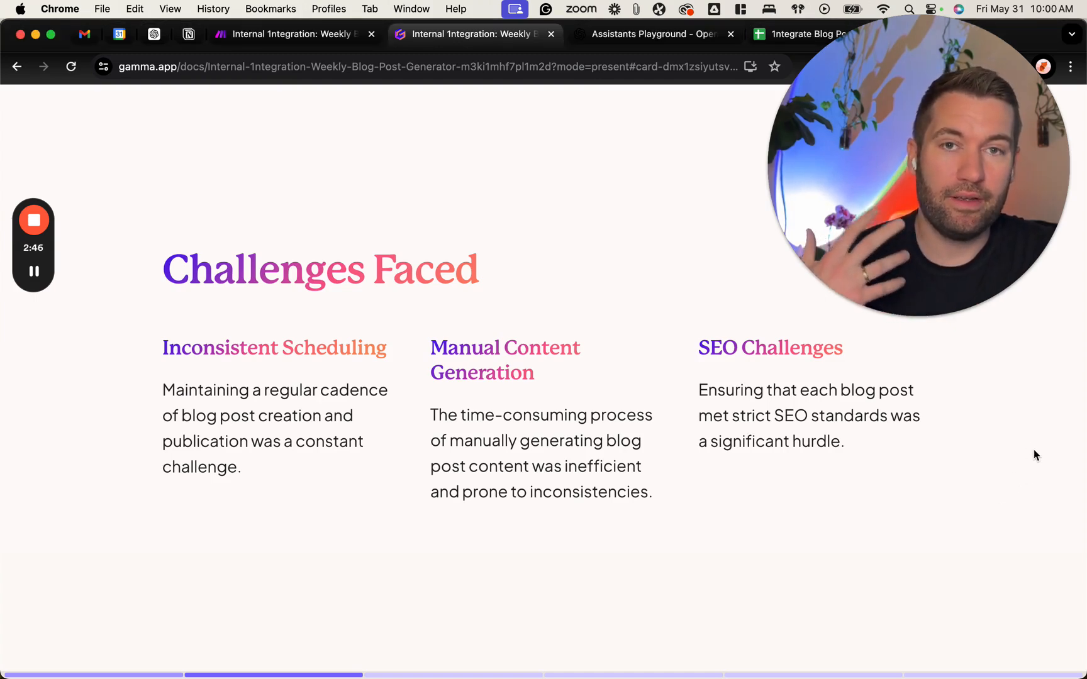
key(Right)
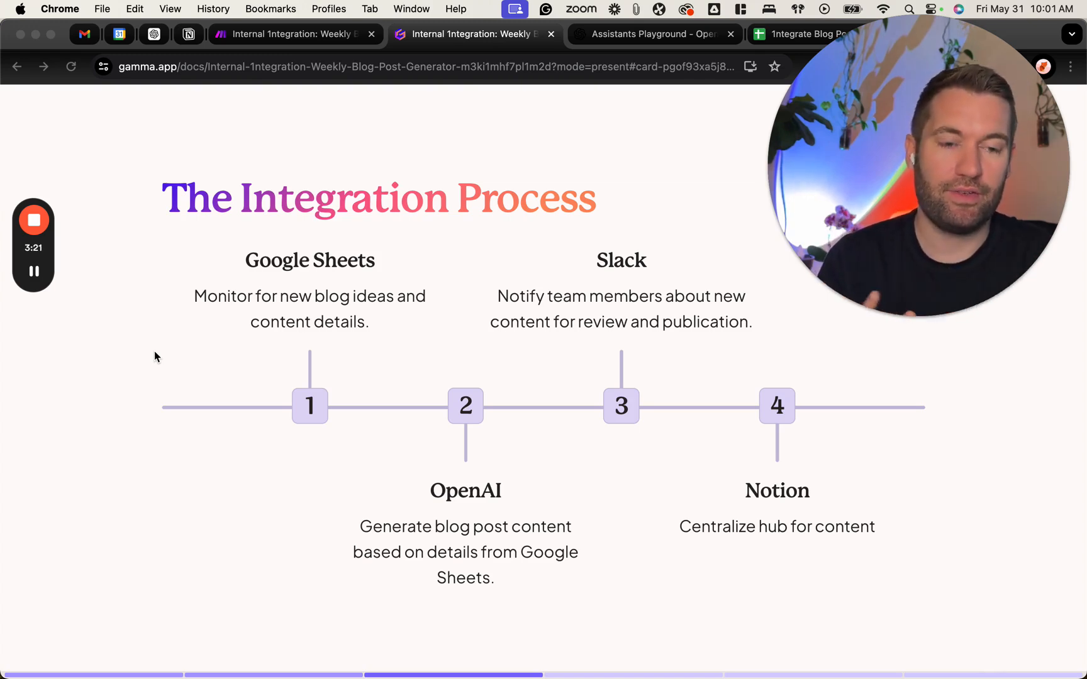
click(1025, 406)
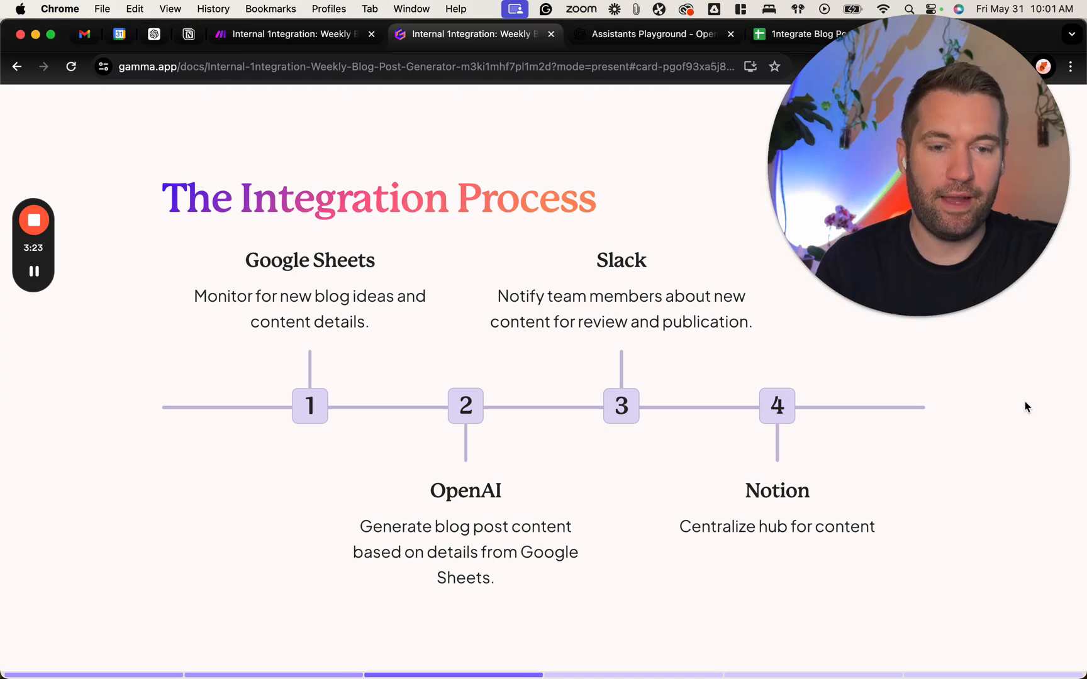
key(Right)
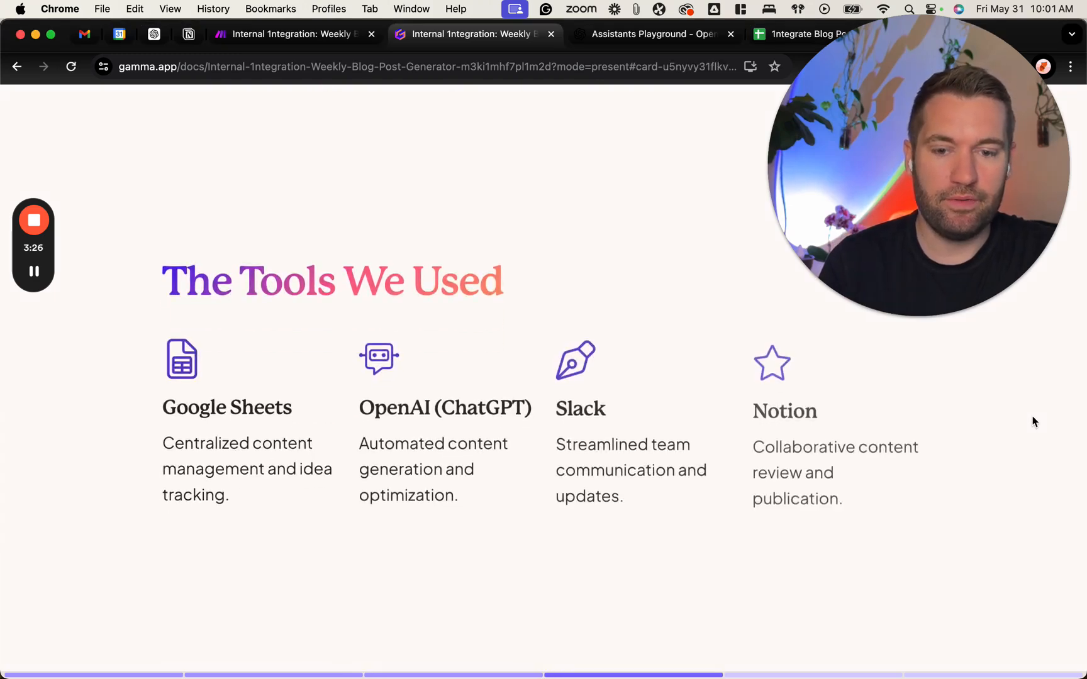
key(Right)
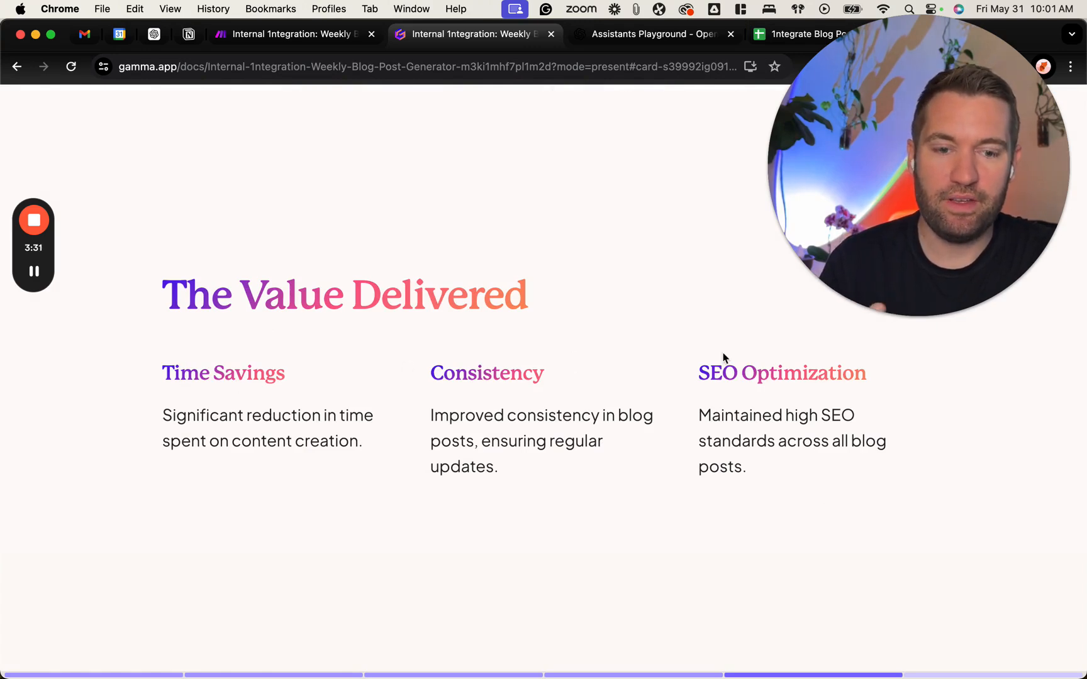
- Switch to the Make scenario for the weekly blog post generator and review the Google Sheets Search Rows module's settings and filter
click(266, 39)
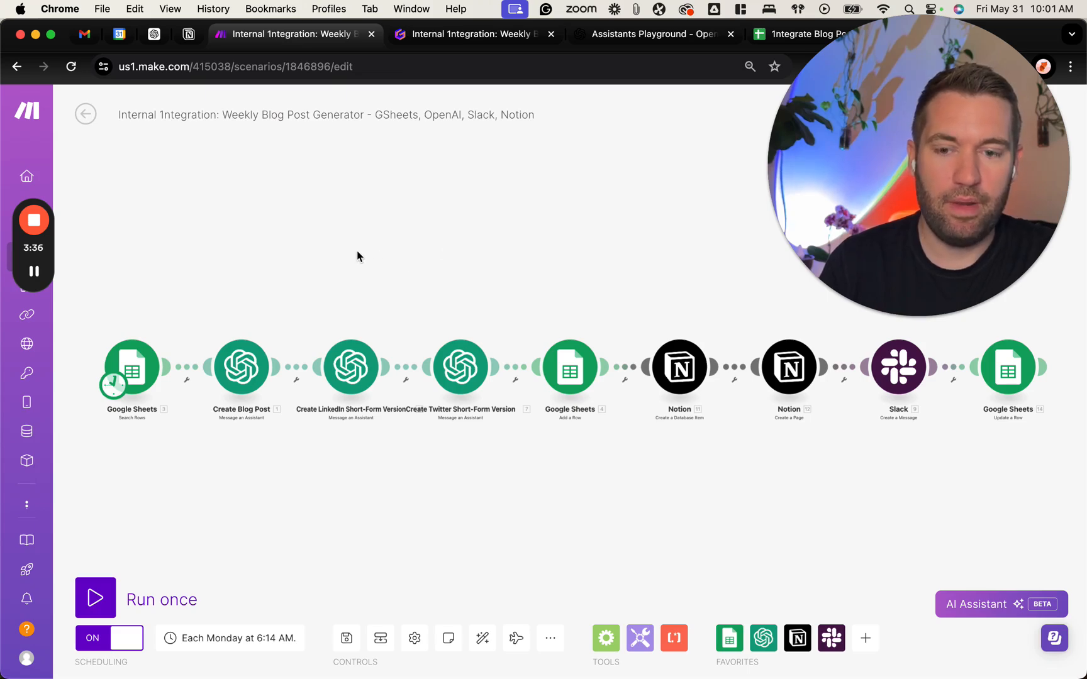
scroll(288, 235, up, 3)
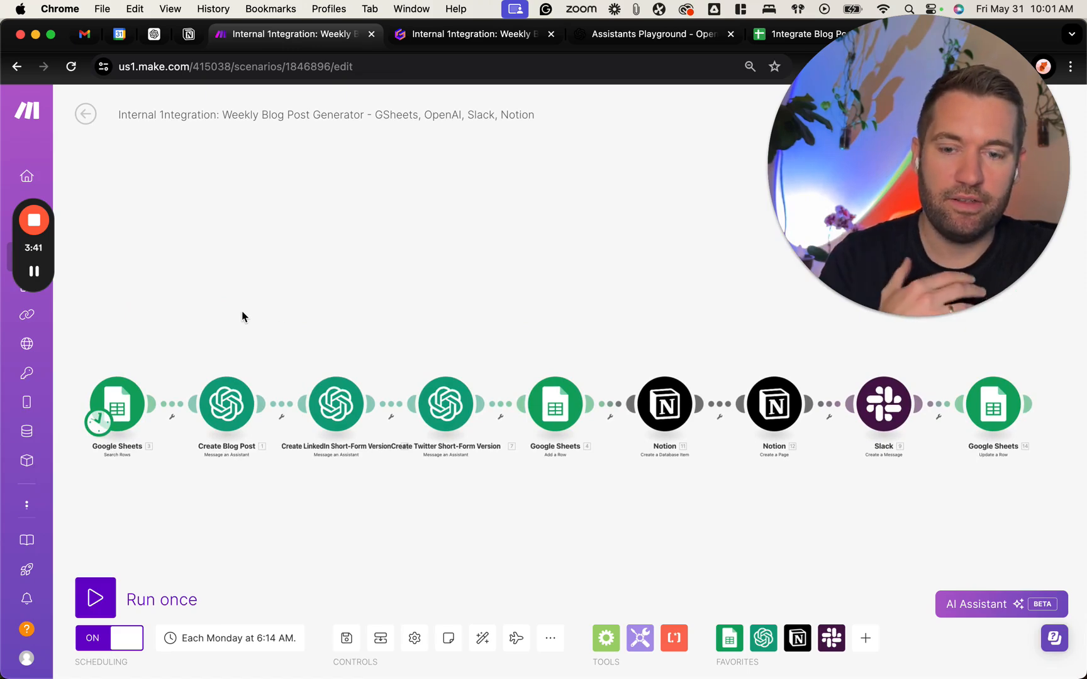
drag(242, 316, 270, 291)
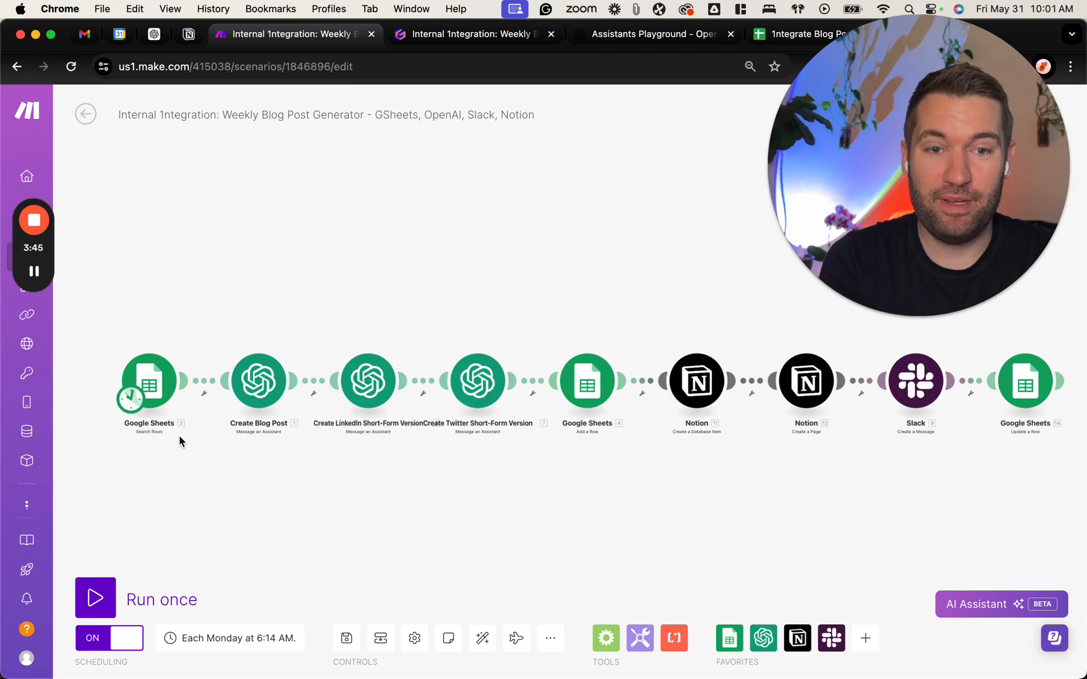
scroll(203, 472, up, 5)
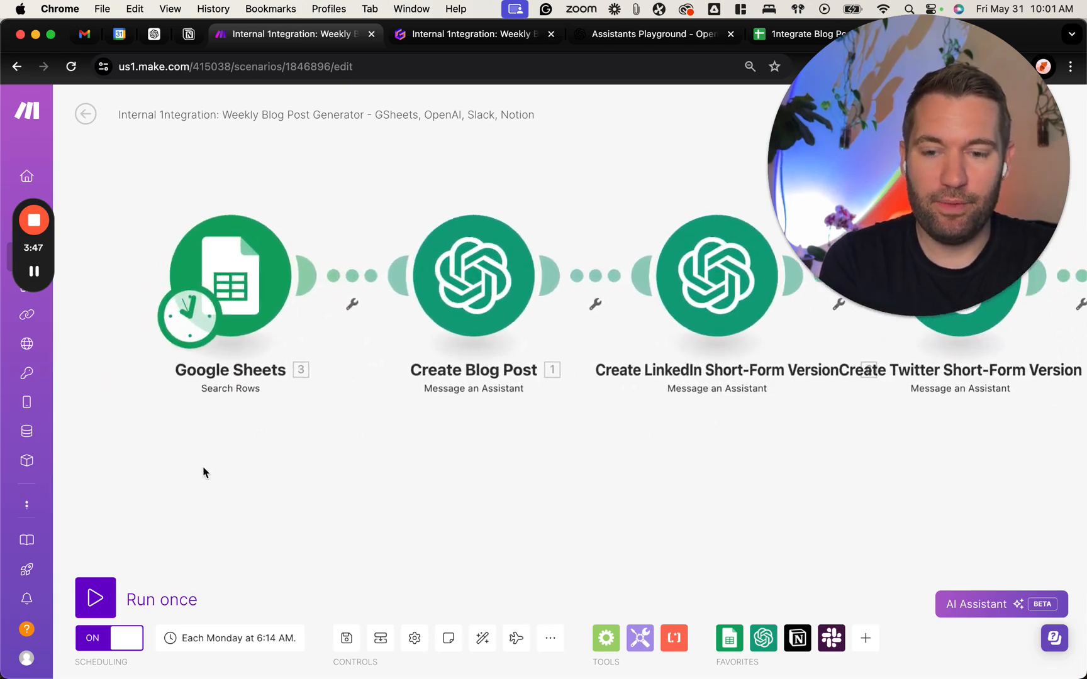
click(178, 343)
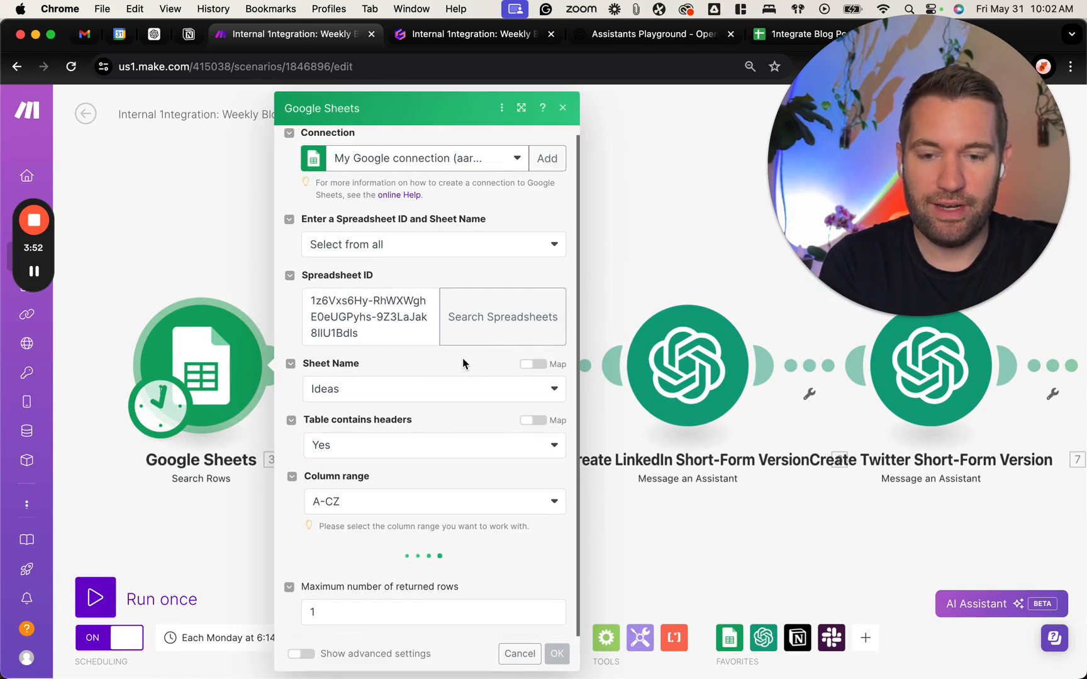
scroll(354, 338, down, 4)
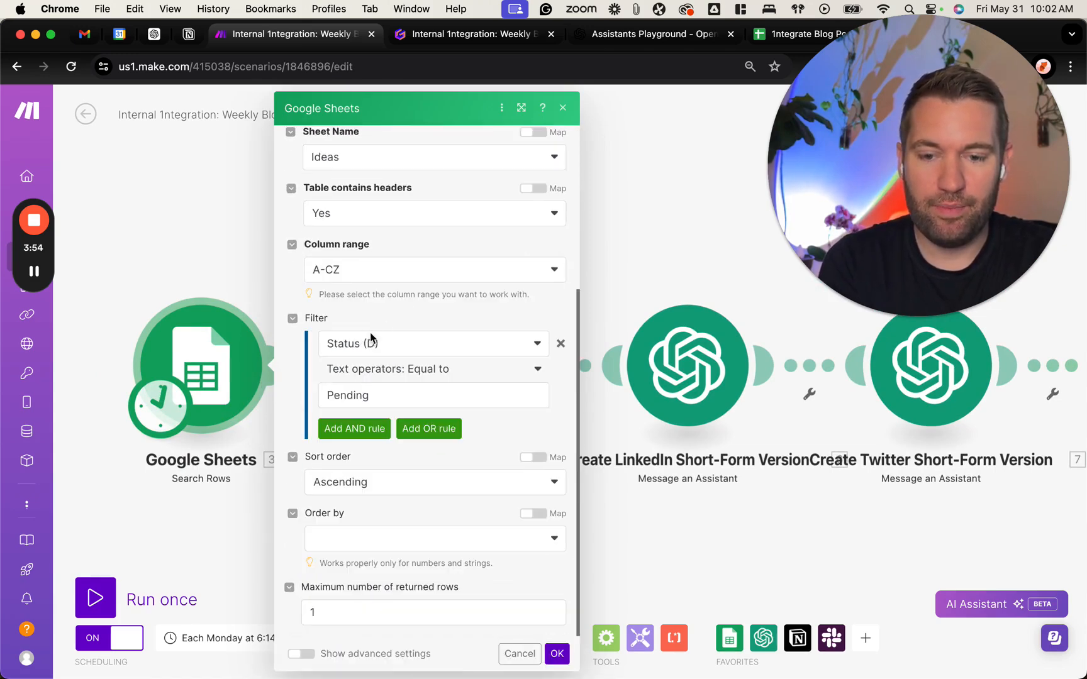
- Check the scenario's schedule settings and review the Status filter of the Google Sheets Search Rows module again
click(160, 410)
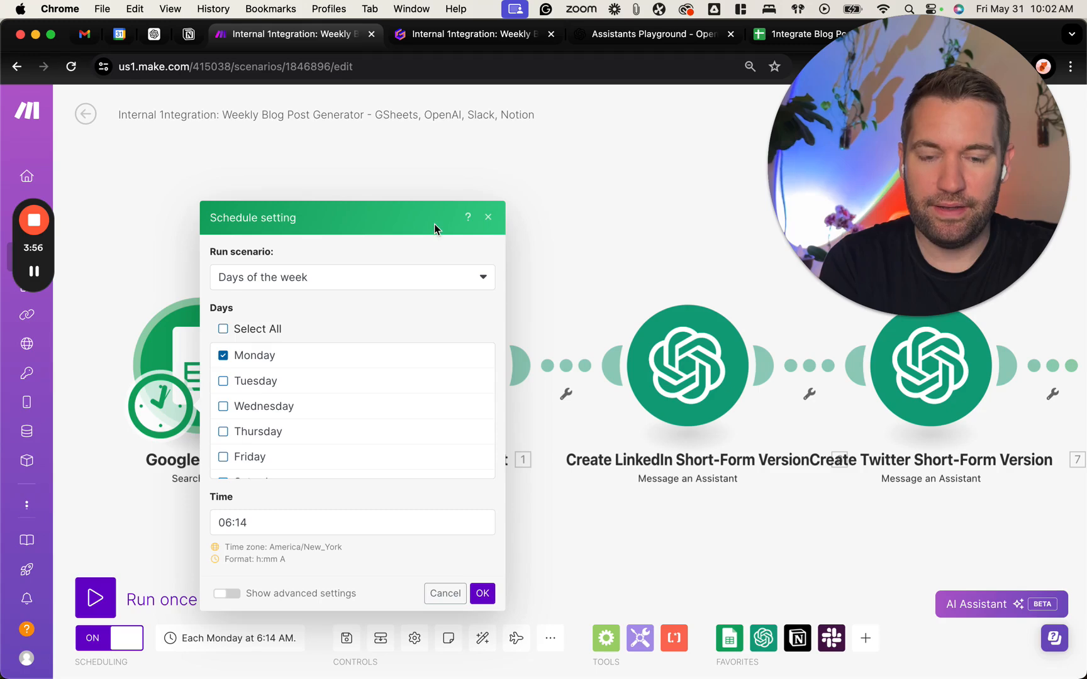
click(489, 219)
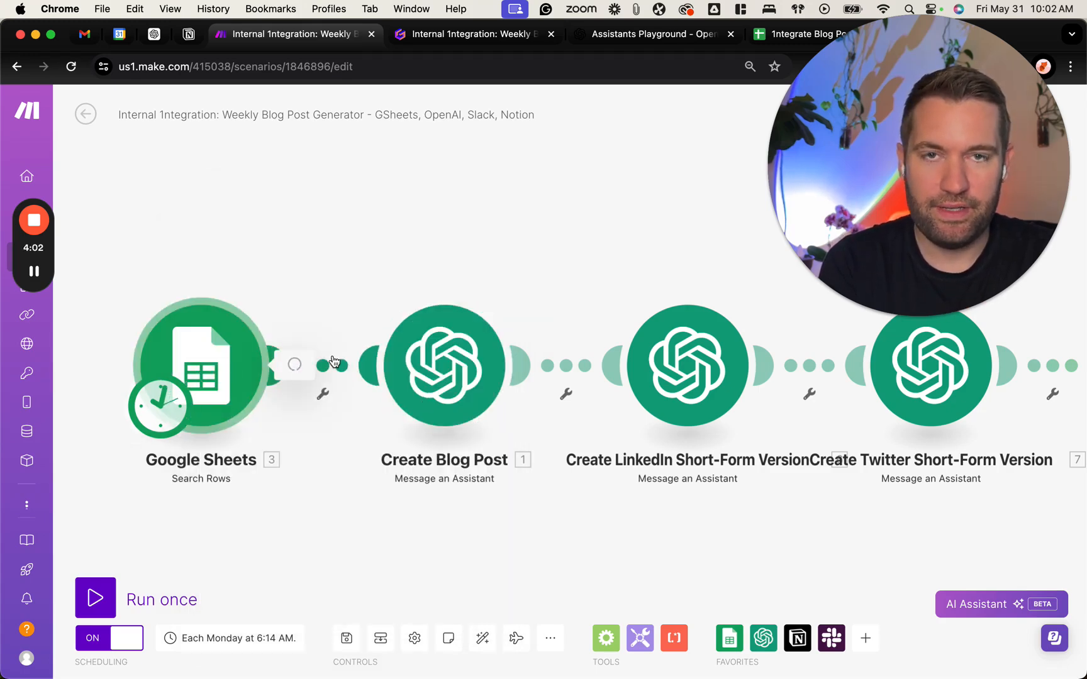
click(258, 368)
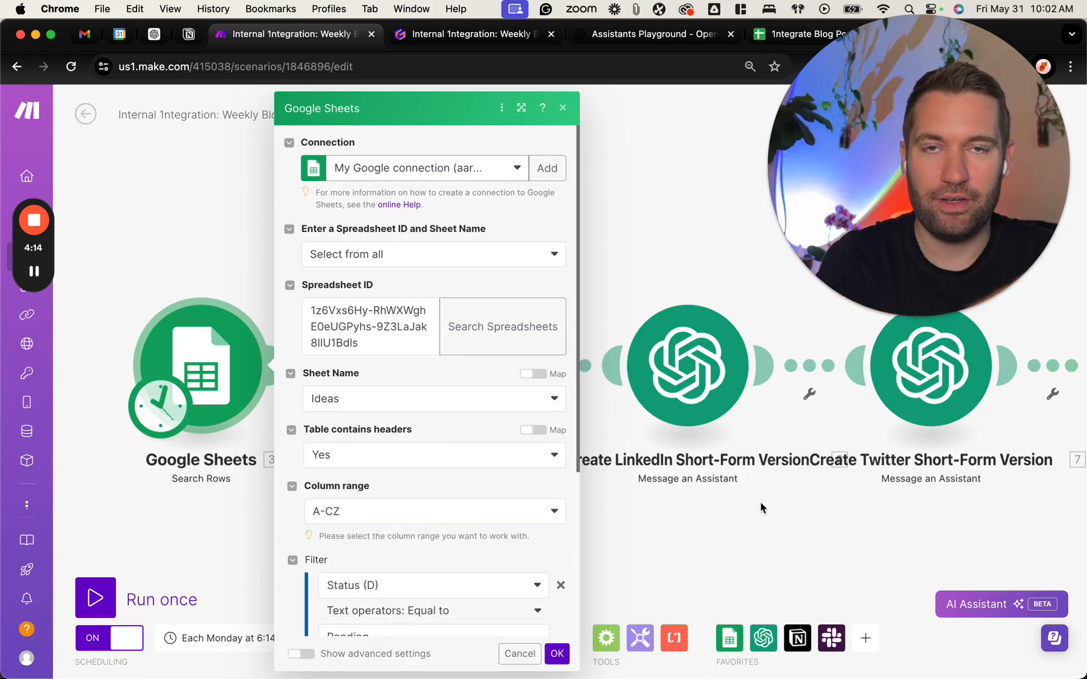
scroll(453, 482, down, 1)
scroll(453, 477, down, 3)
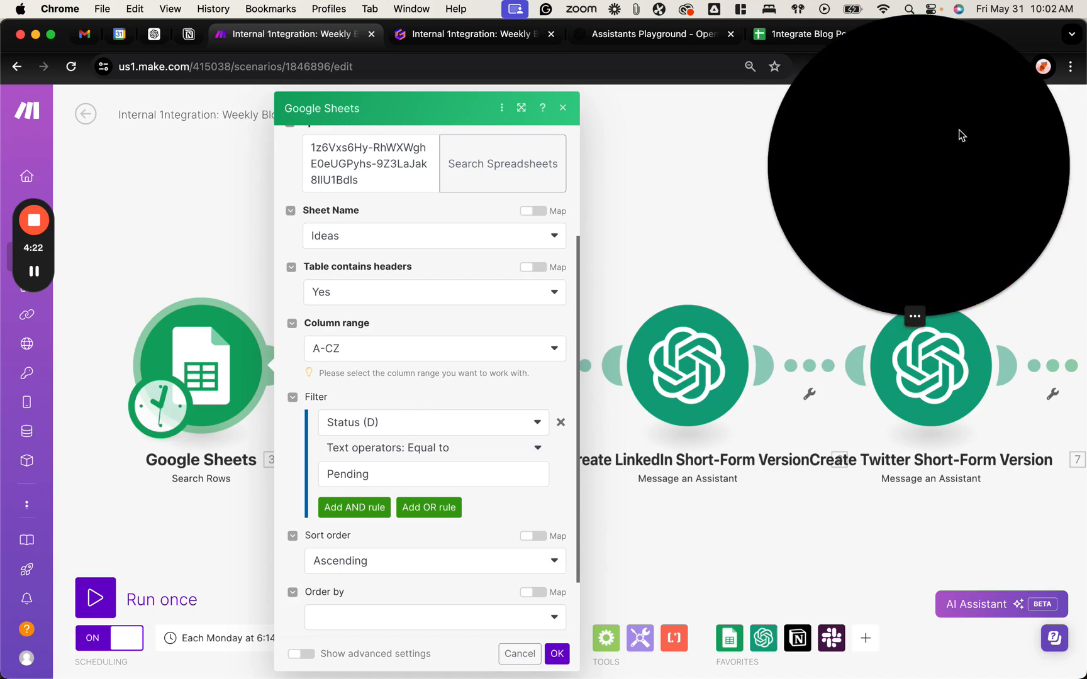
click(900, 316)
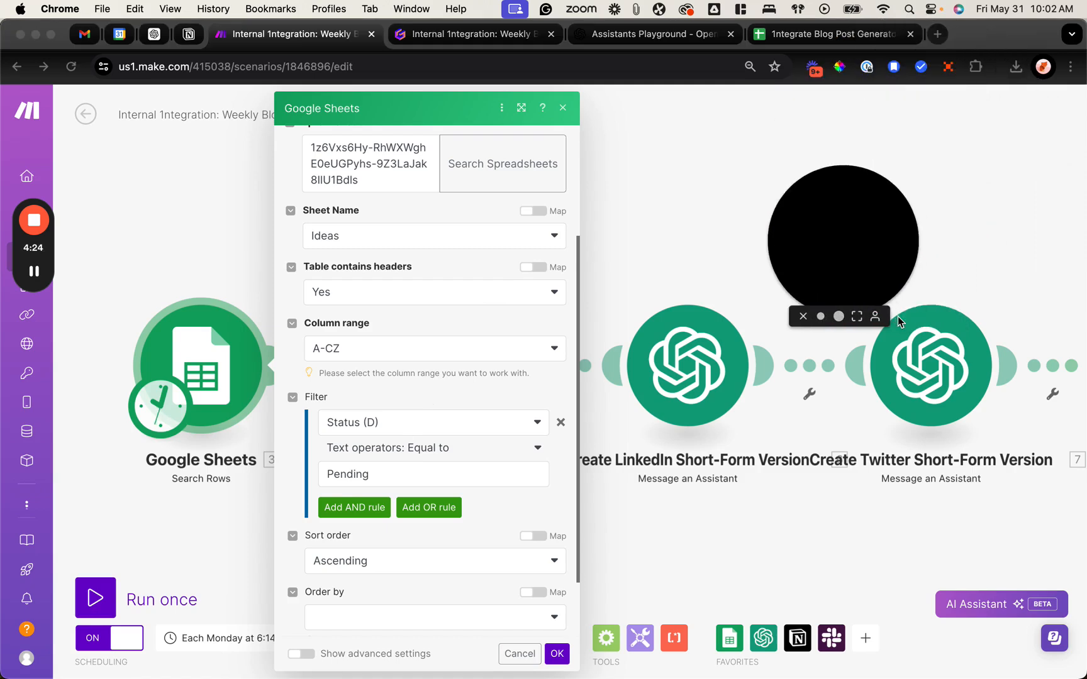
click(839, 316)
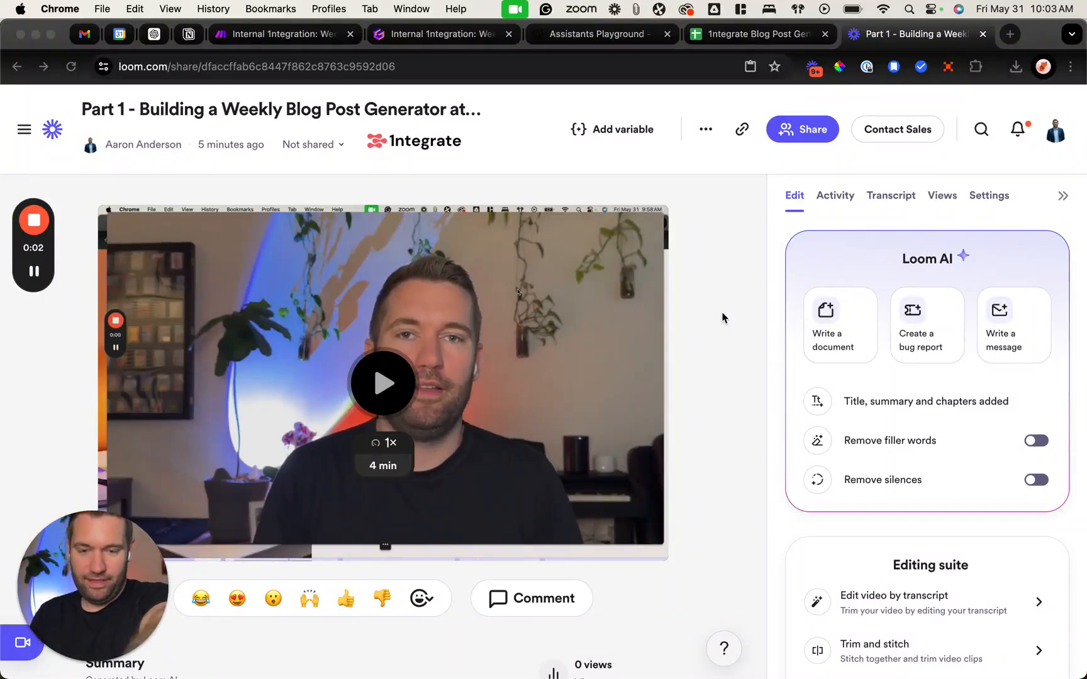
- Close the Loom video page and dismiss the Google Sheets module's settings in the Make scenario
click(983, 34)
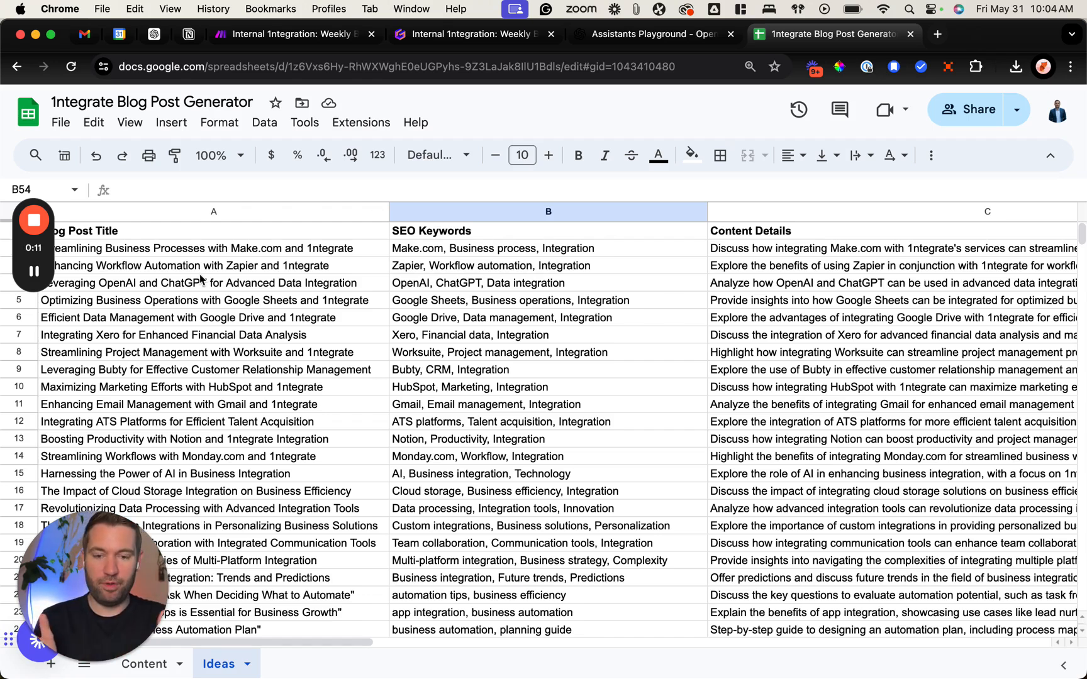
click(285, 39)
click(566, 112)
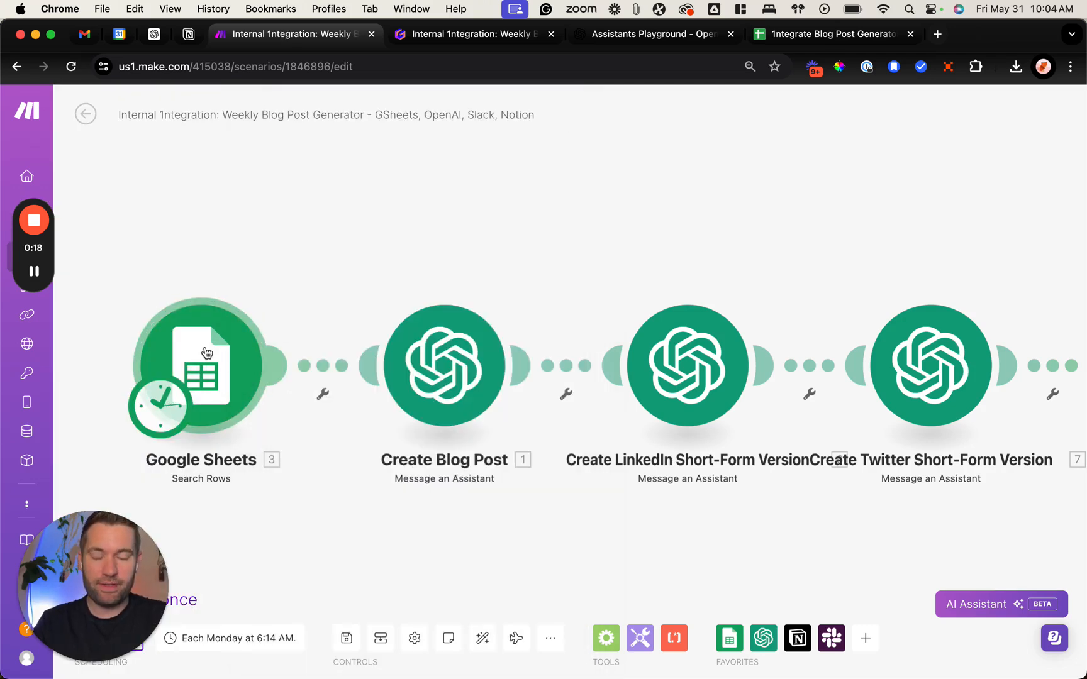
scroll(549, 228, down, 2)
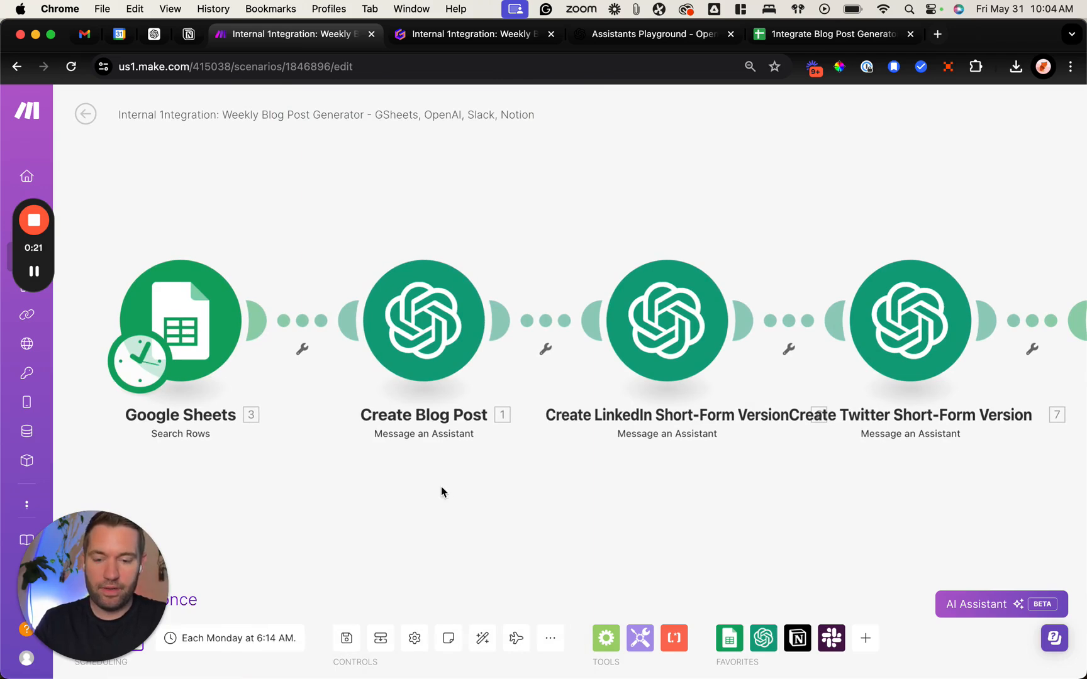
drag(420, 490, 424, 452)
scroll(424, 451, down, 2)
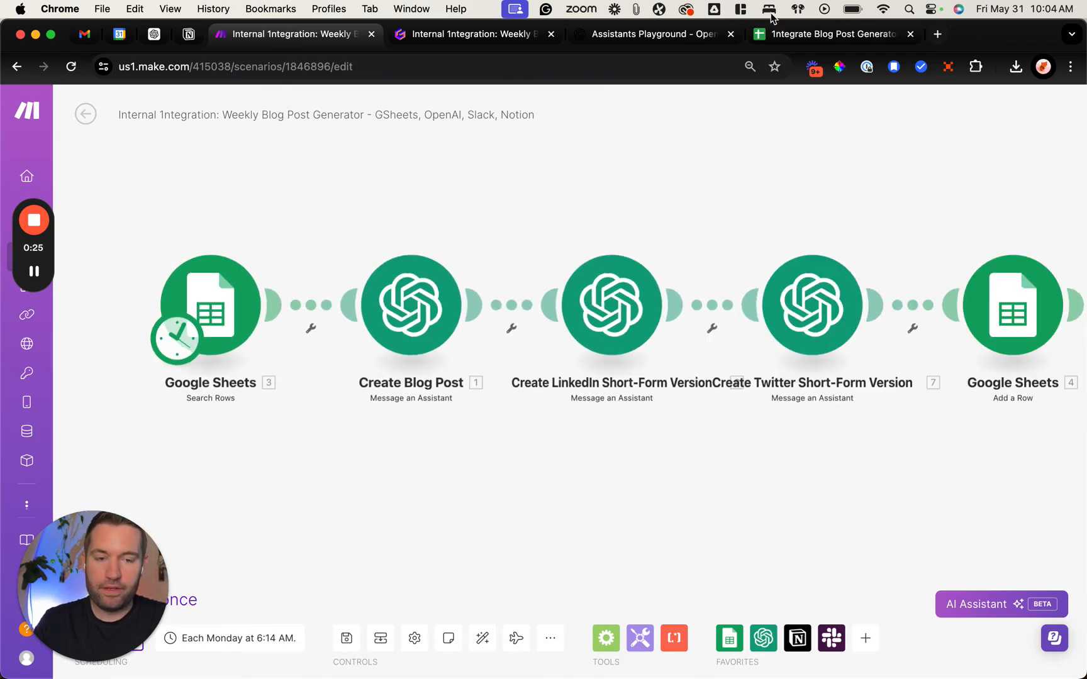
- Switch to the 1ntegrate Blog Post Generator spreadsheet and examine the Blog Post Title, SEO Keywords and Content Details columns of the Ideas sheet
click(850, 34)
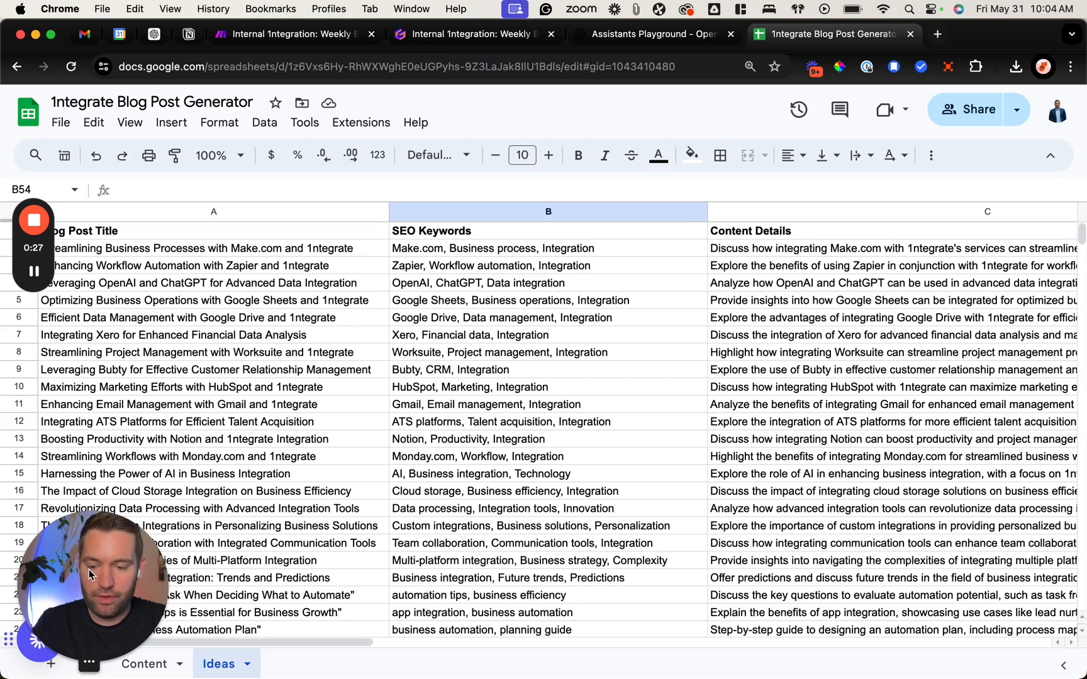
drag(88, 569, 989, 377)
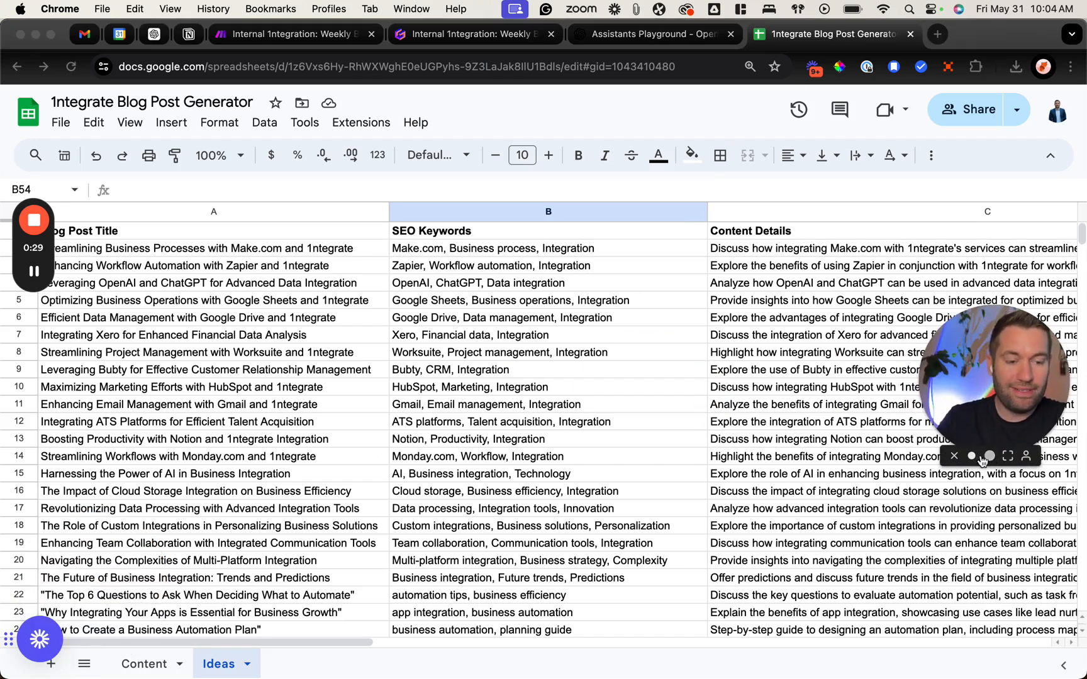
click(989, 457)
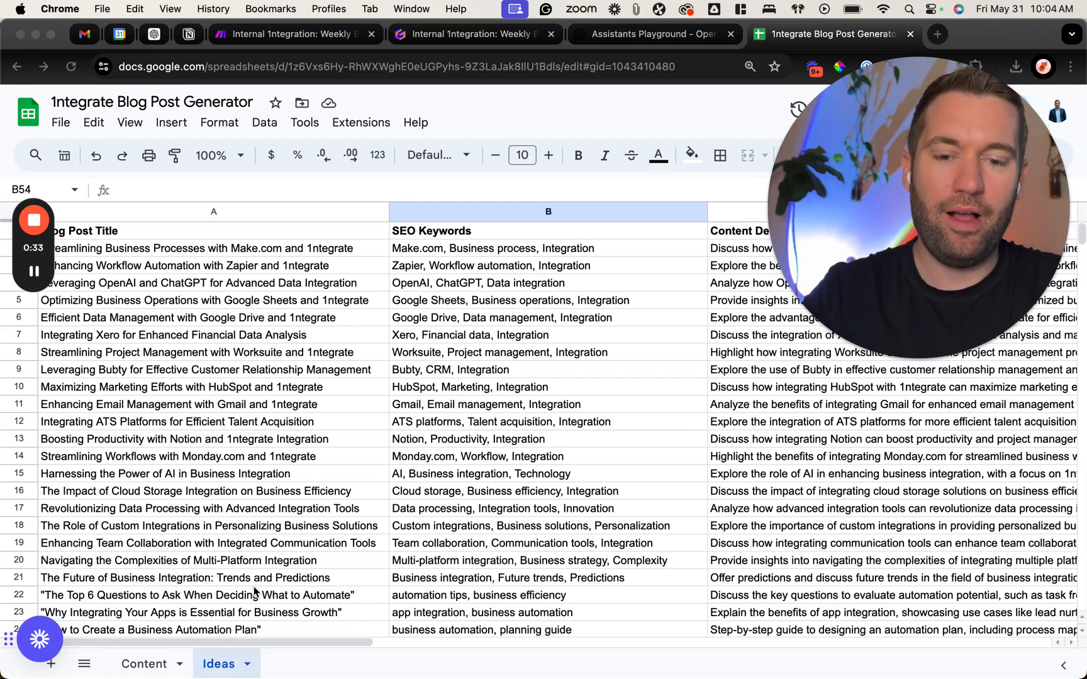
scroll(255, 558, down, 4)
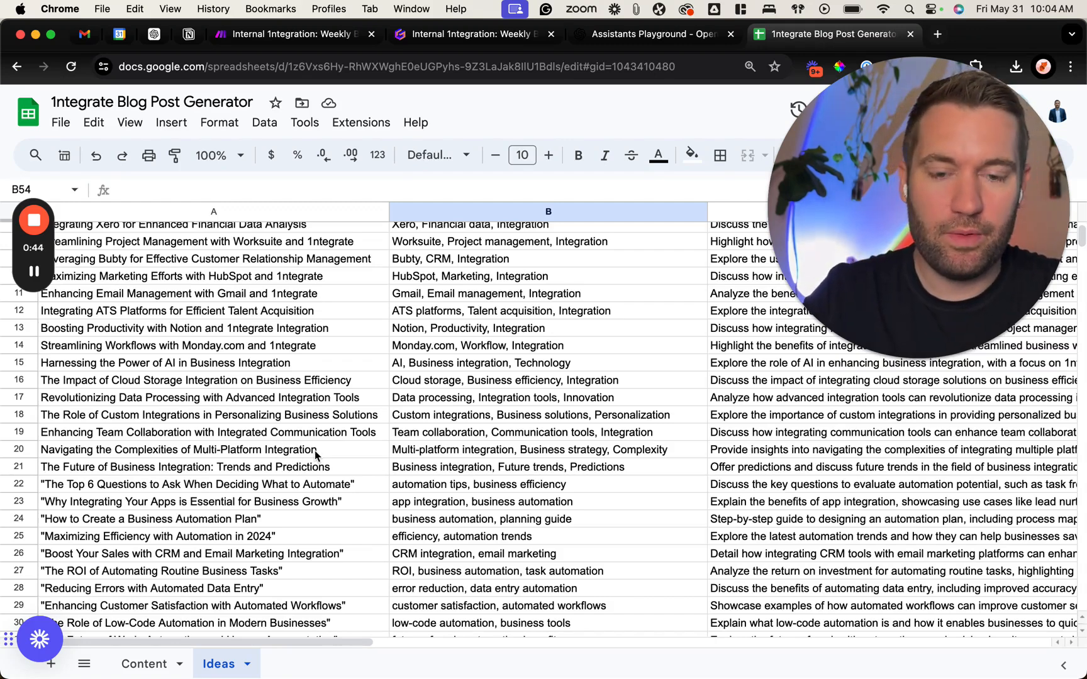
scroll(317, 456, up, 4)
click(188, 234)
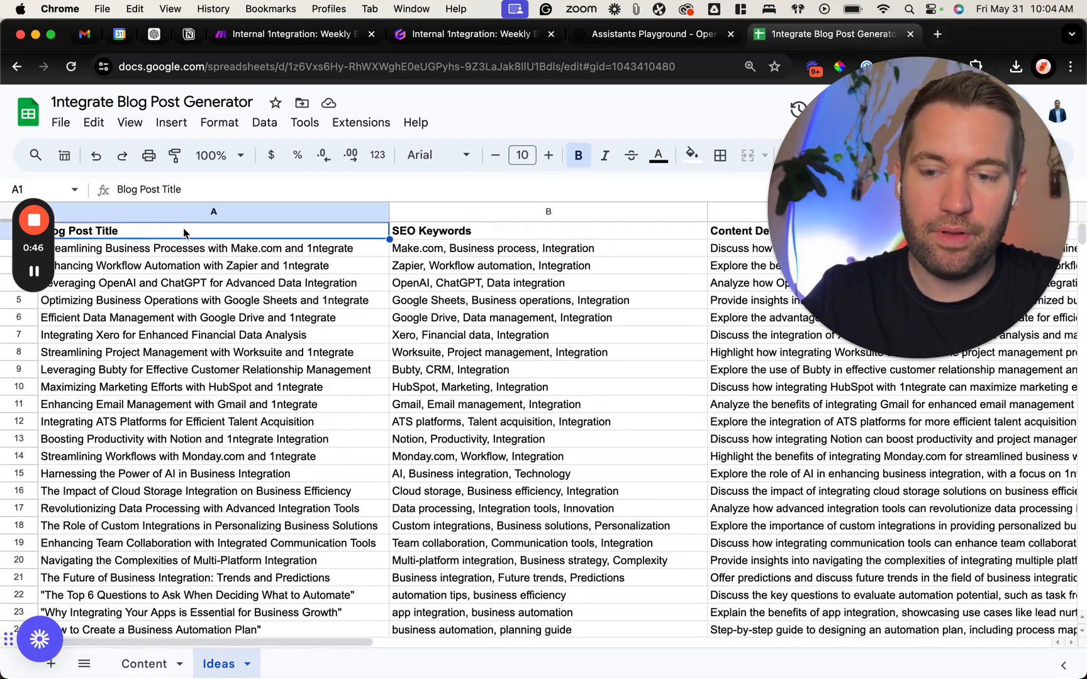
click(445, 236)
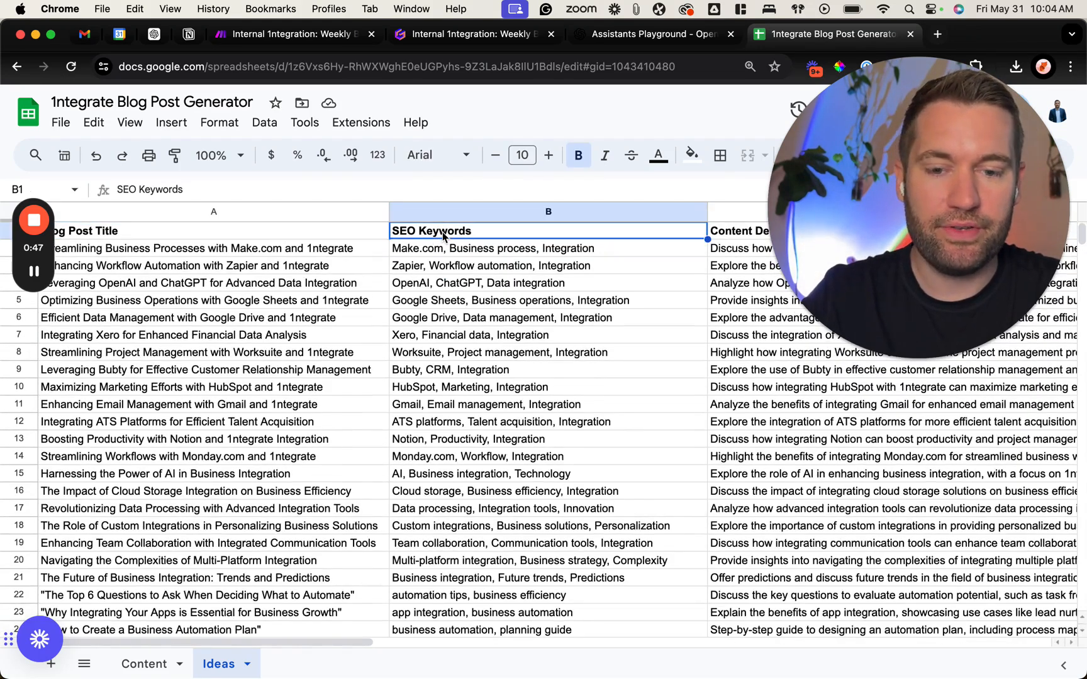
click(722, 237)
scroll(503, 440, right, 3)
scroll(469, 490, left, 3)
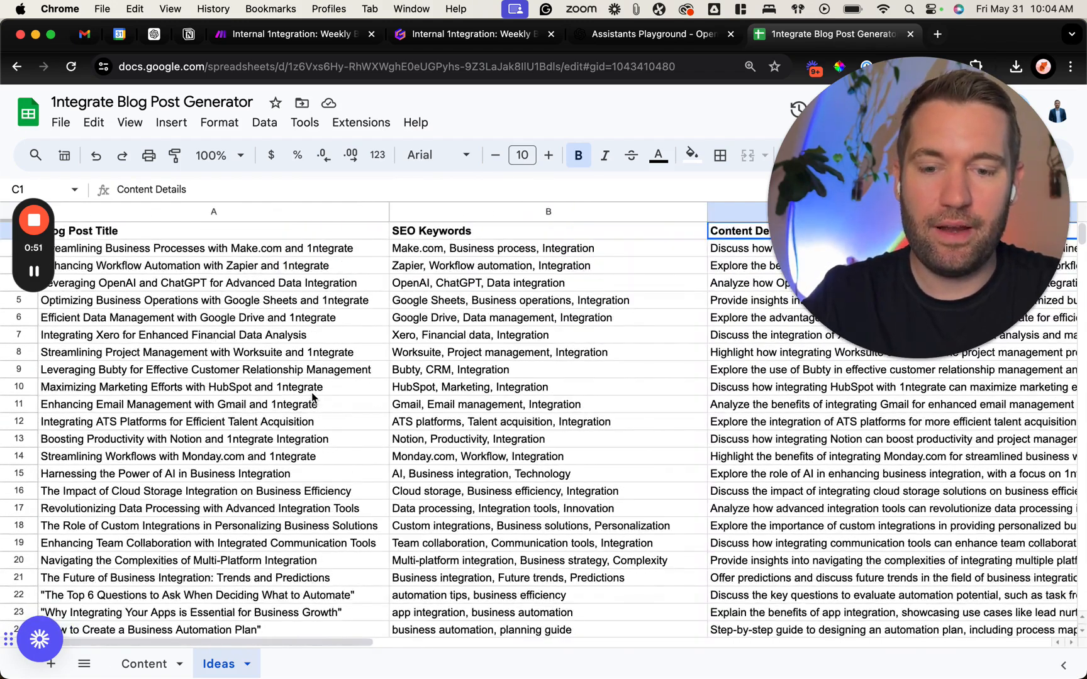
- Look through the list of blog ideas and check the content details and title of the HubSpot entry in row 10
scroll(313, 397, down, 5)
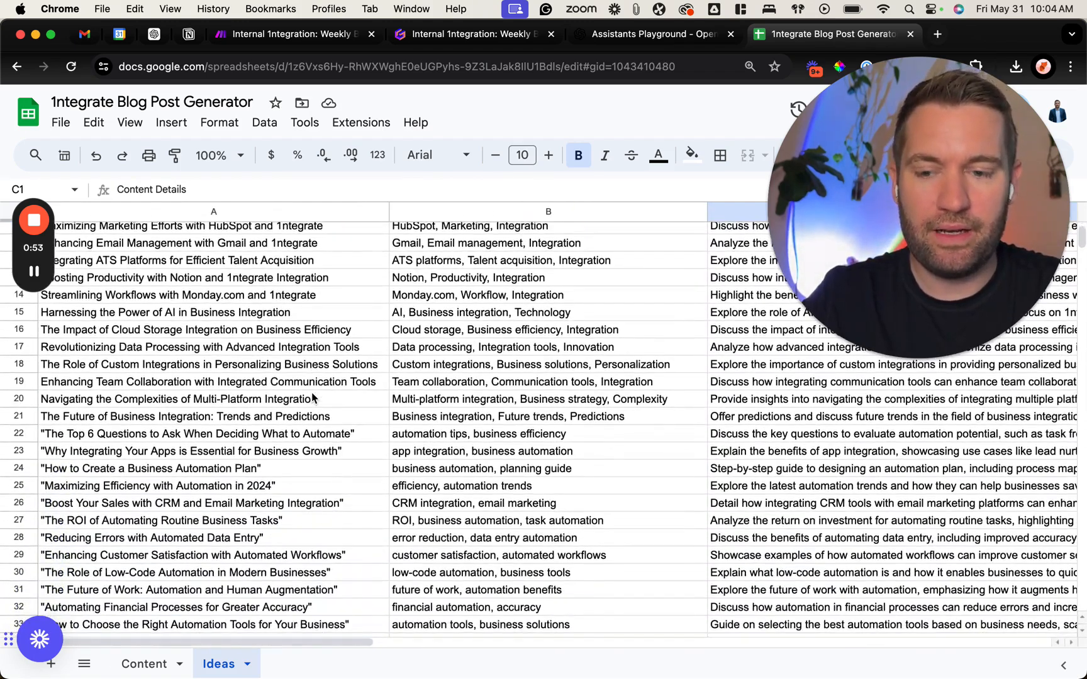
scroll(313, 398, up, 5)
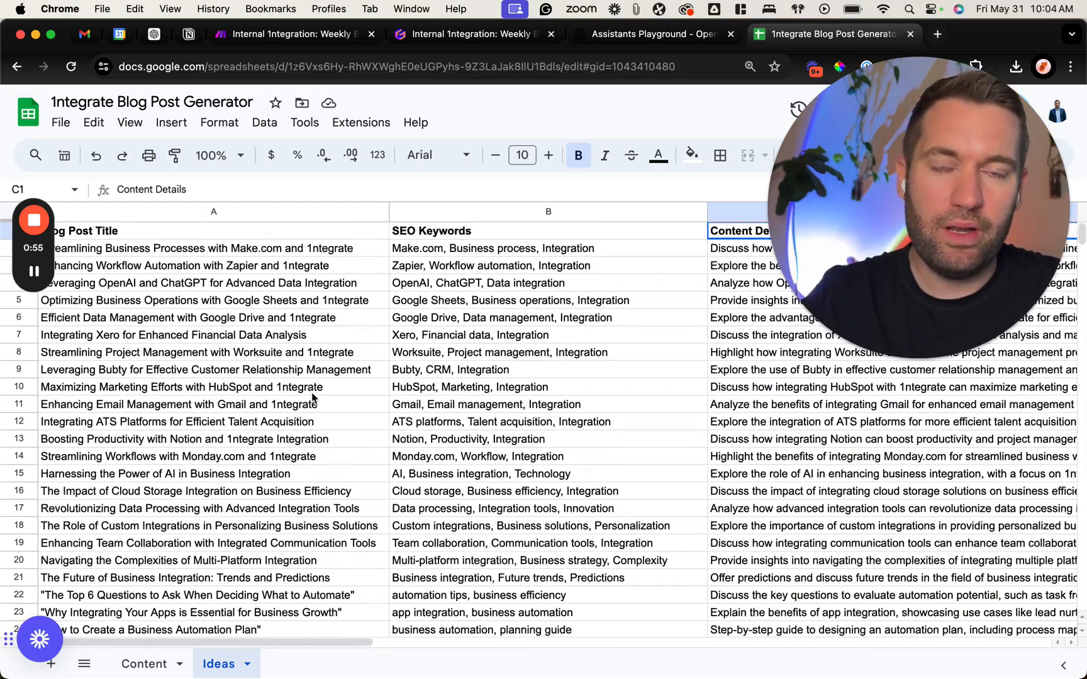
click(745, 392)
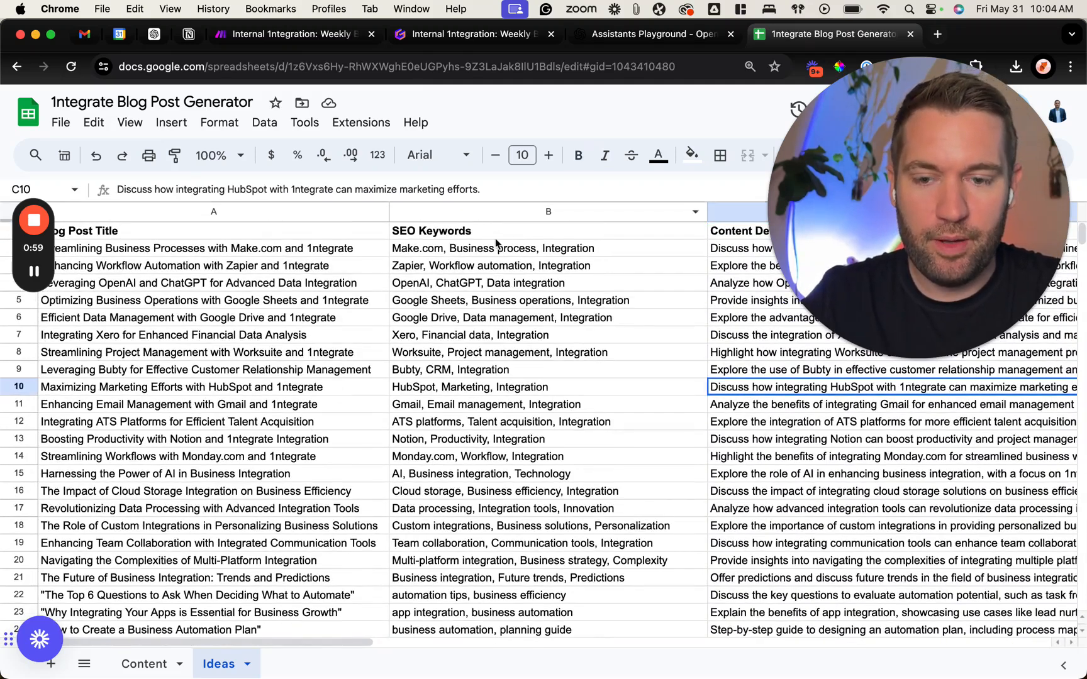
mouse_move(488, 202)
mouse_down()
mouse_move(495, 260)
mouse_move(493, 202)
mouse_up()
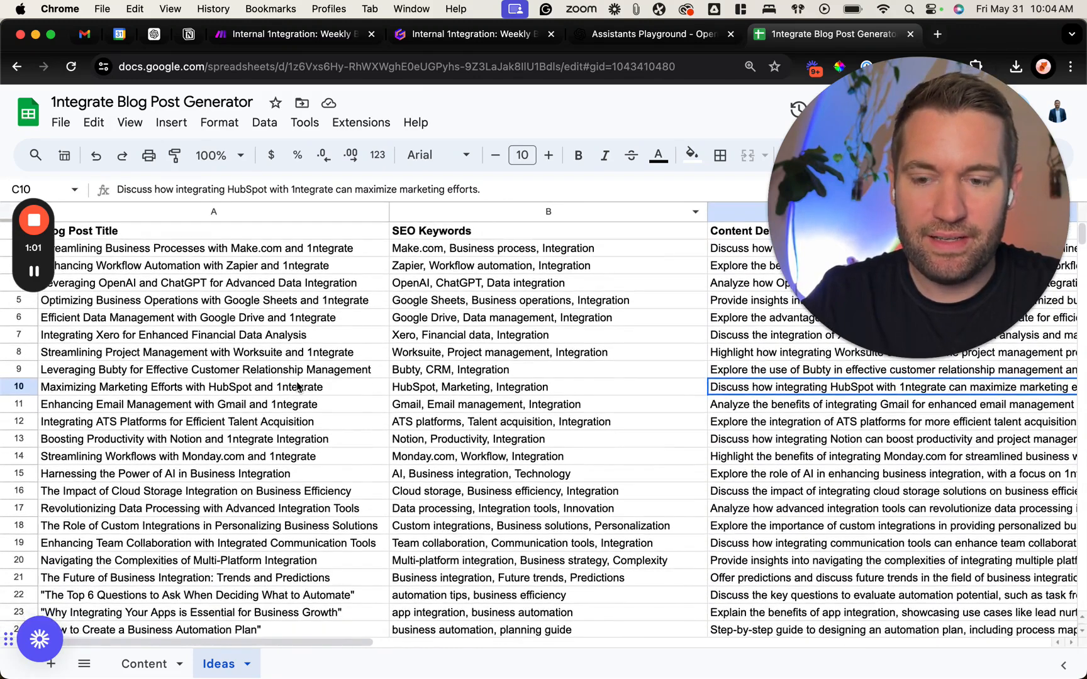
click(298, 387)
scroll(299, 386, down, 3)
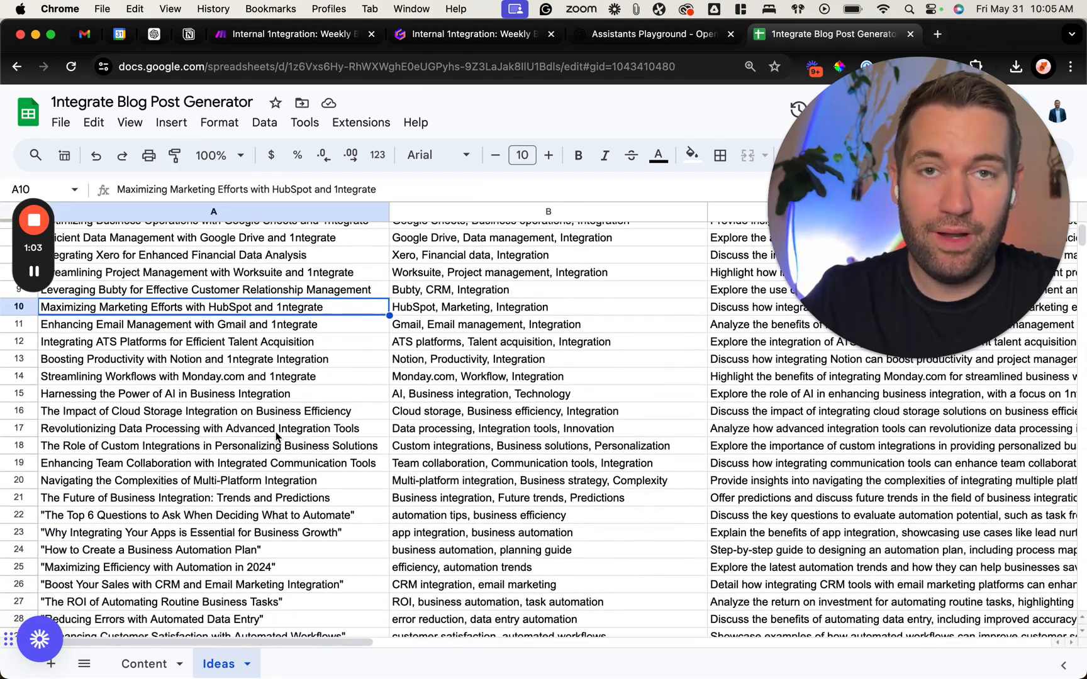
- Set the status of "The Top 6 Questions to Ask When Deciding What to Automate" in row 22 to Pending
scroll(277, 436, down, 6)
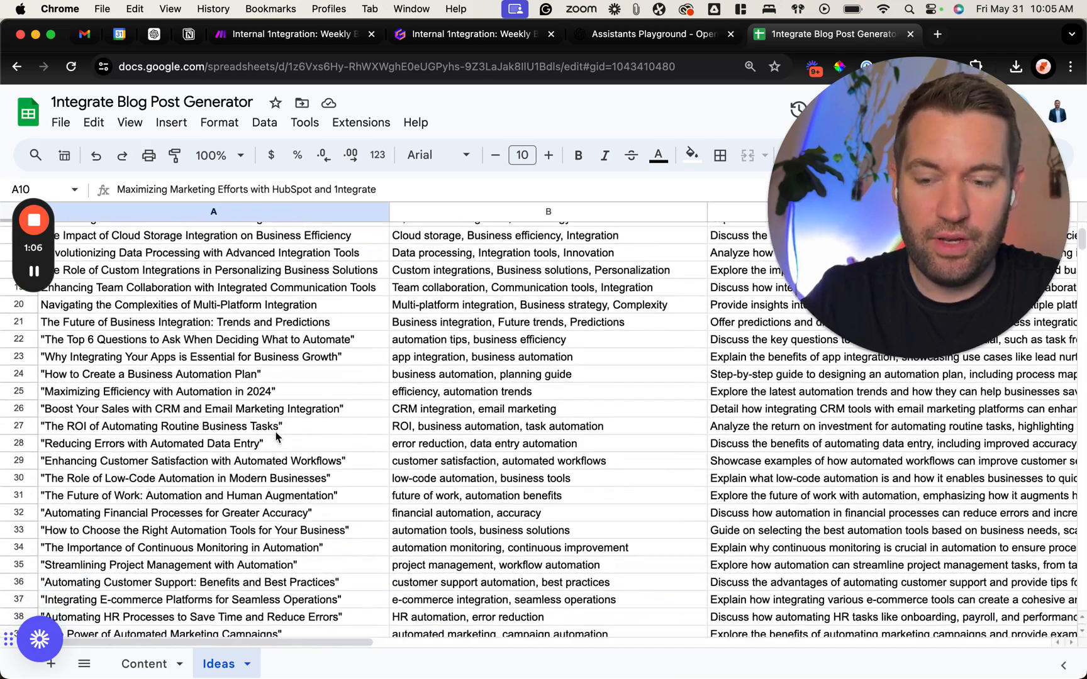
scroll(277, 436, up, 1)
click(174, 346)
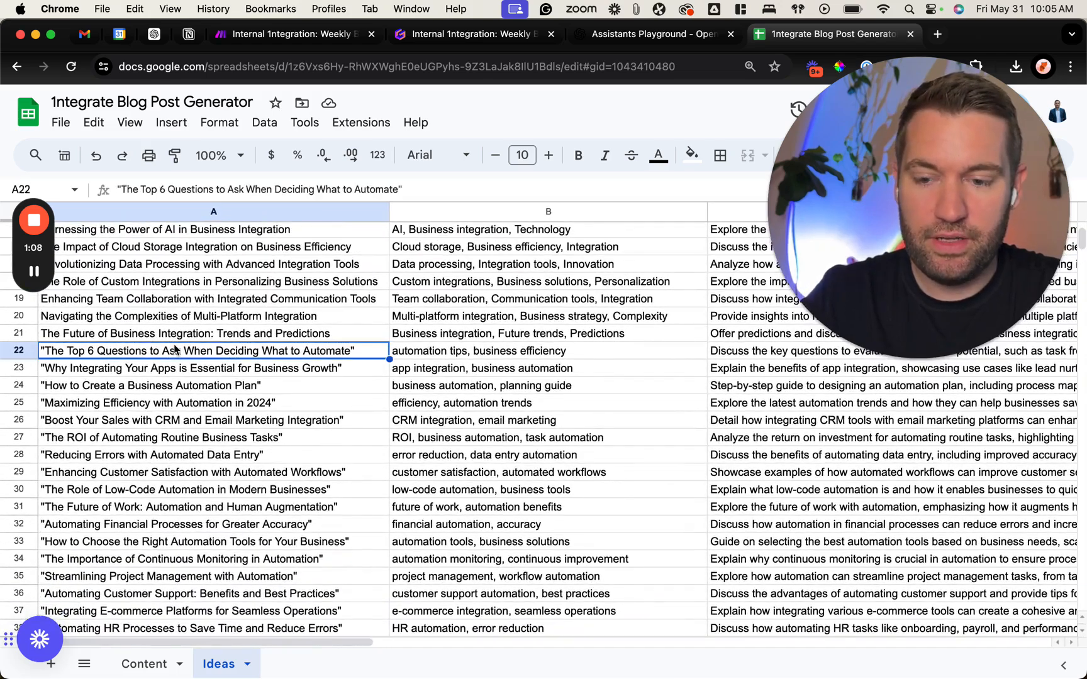
scroll(174, 344, right, 2)
scroll(174, 344, right, 6)
scroll(175, 346, up, 1)
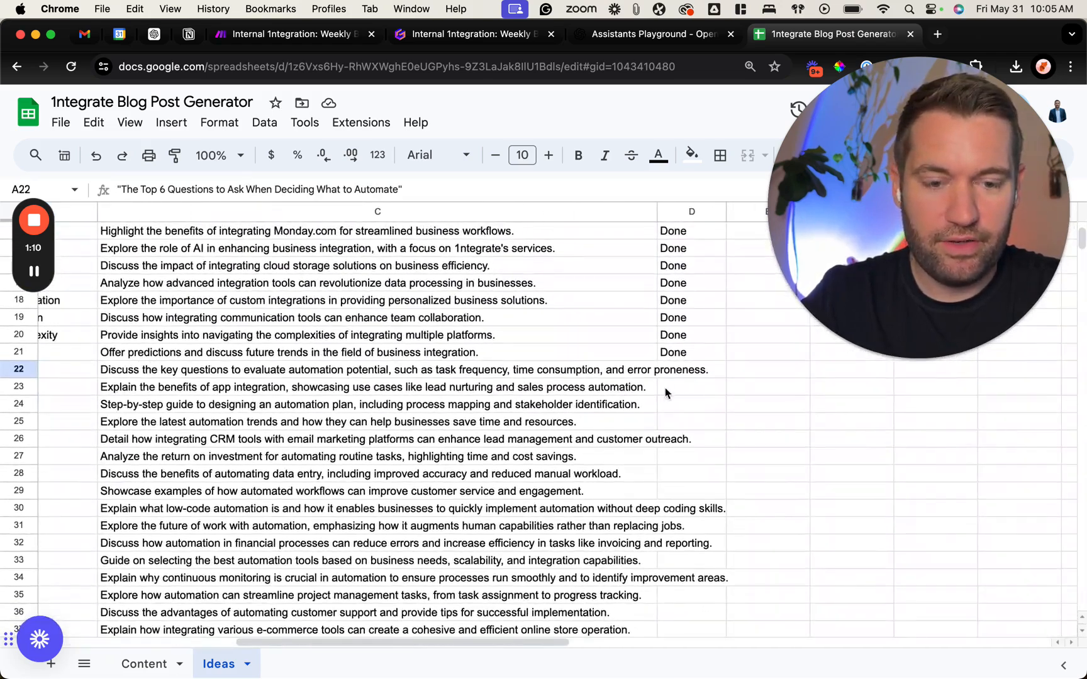
click(679, 372)
text(Pending)
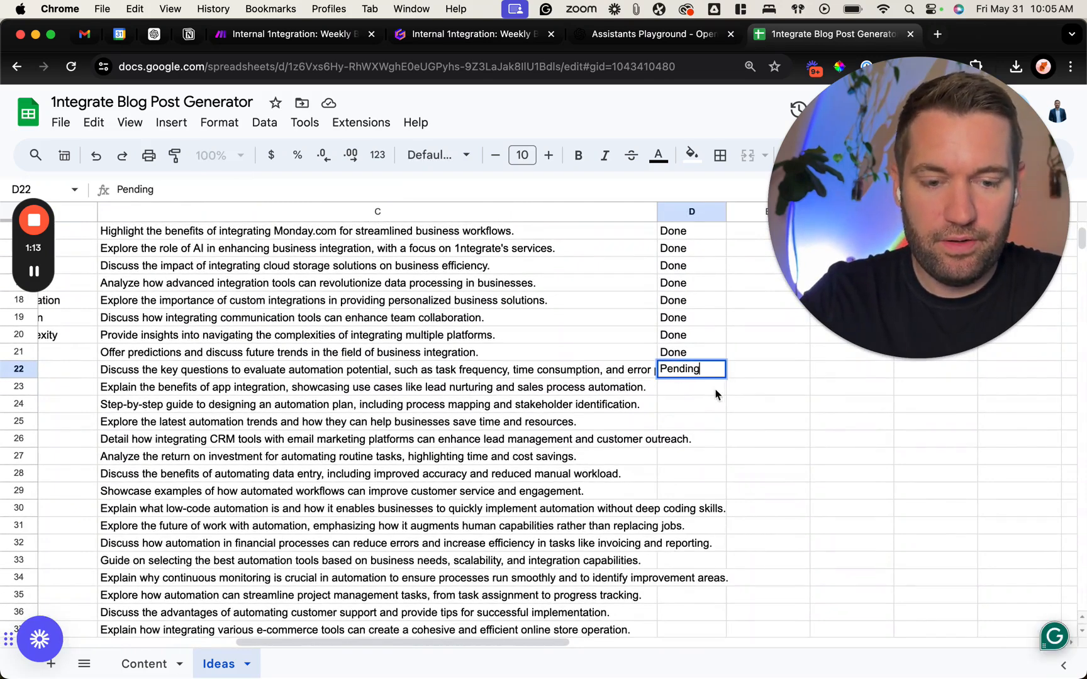
- Fill the Pending status from D22 down column D through row 51
click(726, 380)
drag(728, 378, 699, 545)
click(503, 583)
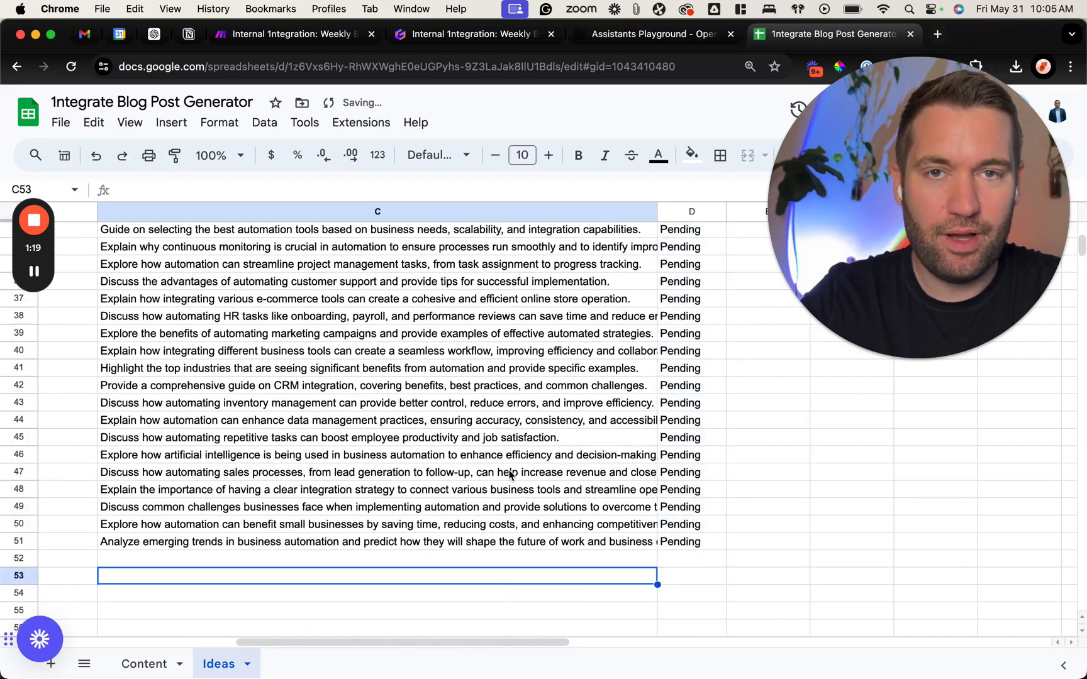
- Look through the blog post titles on the Ideas sheet, checking the automated marketing, CRM integration, task automation and integration strategy entries
scroll(510, 475, left, 10)
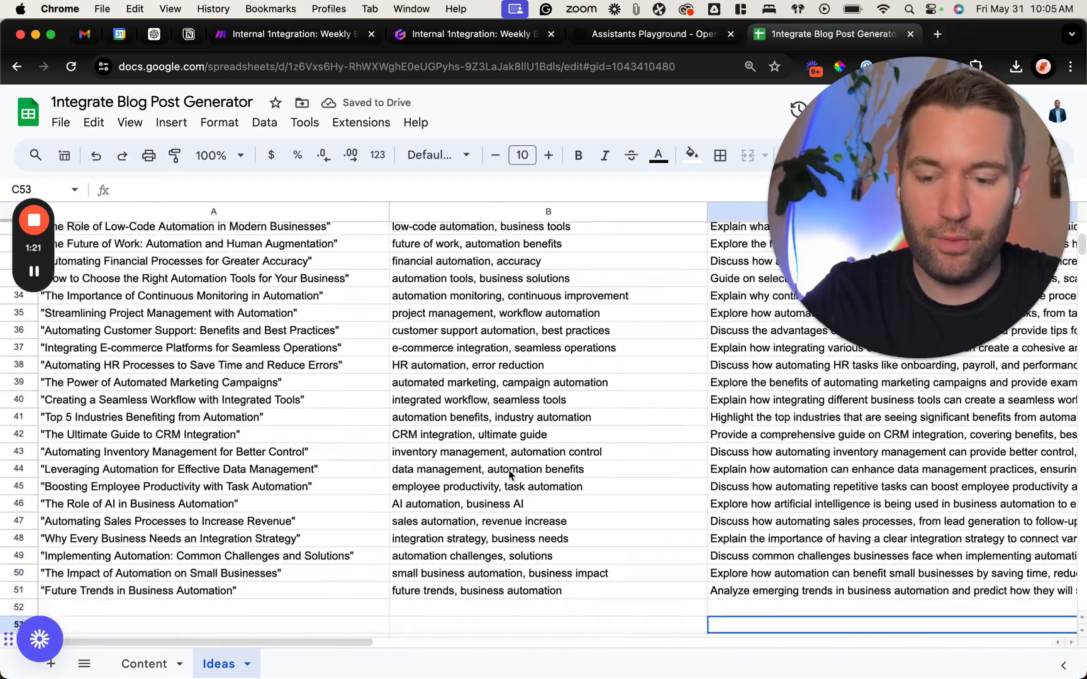
scroll(509, 475, up, 3)
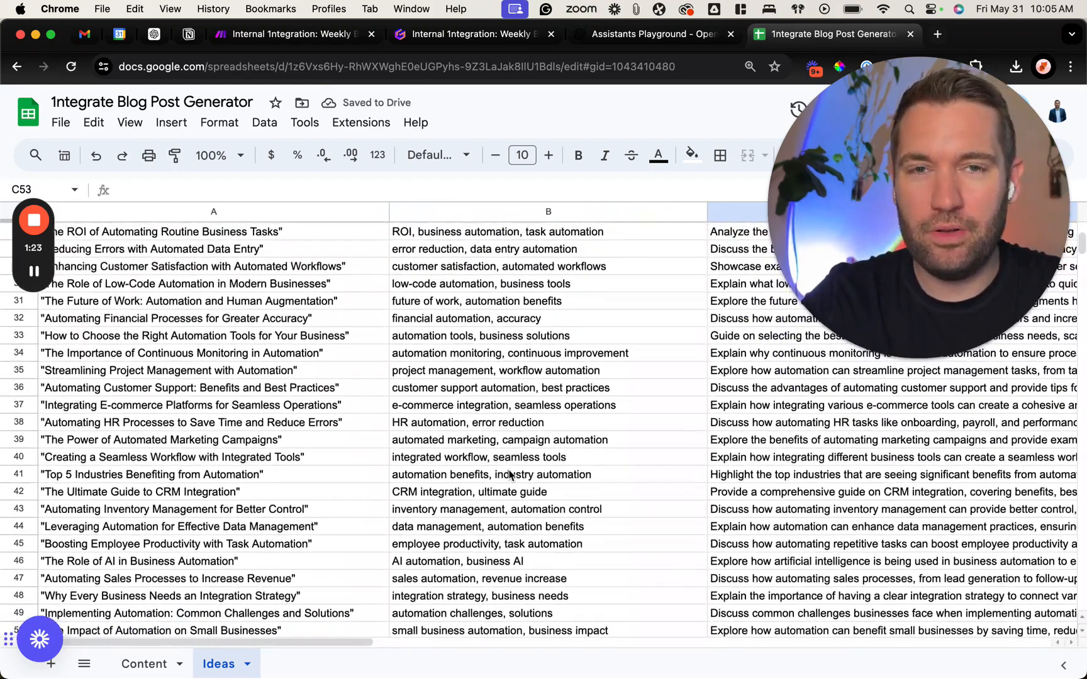
click(296, 442)
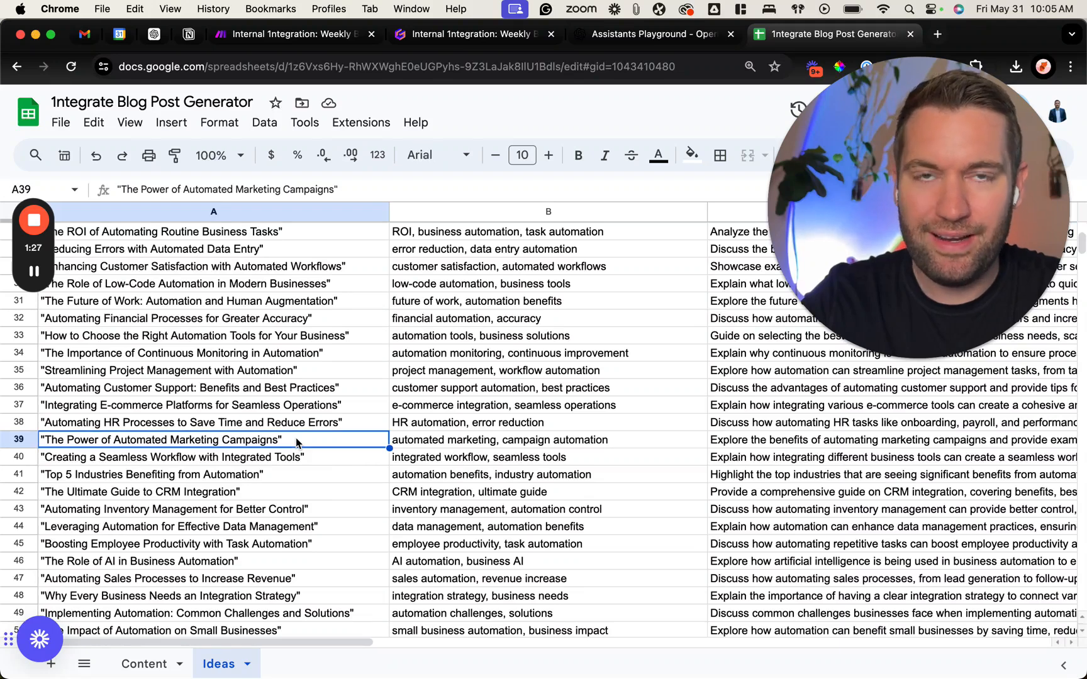
click(267, 494)
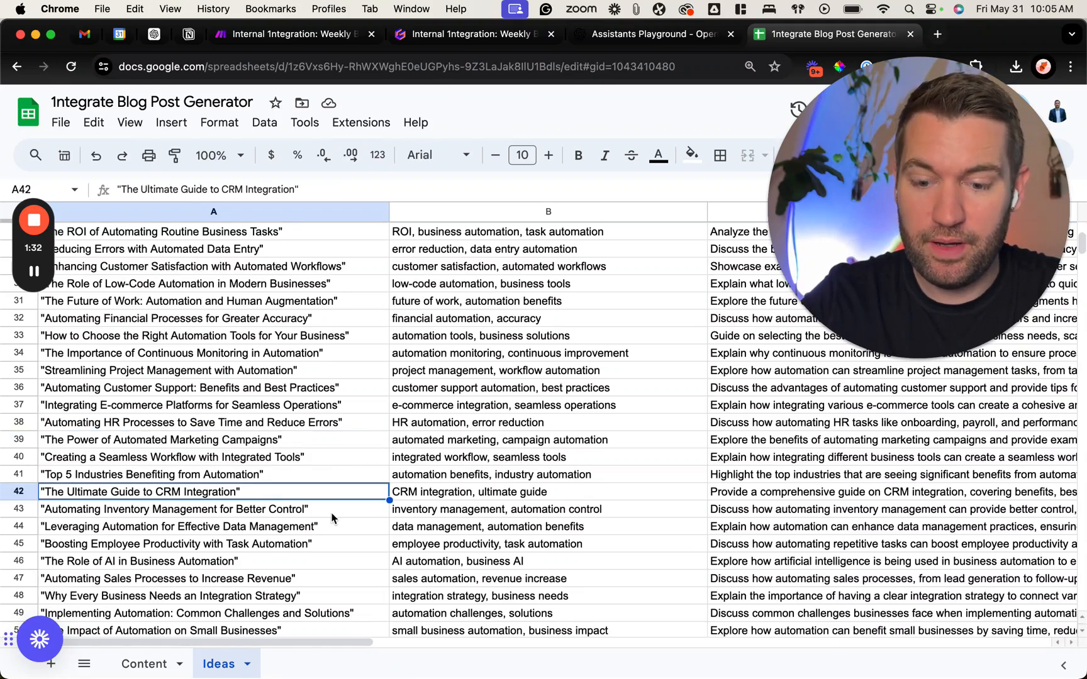
click(323, 547)
click(338, 598)
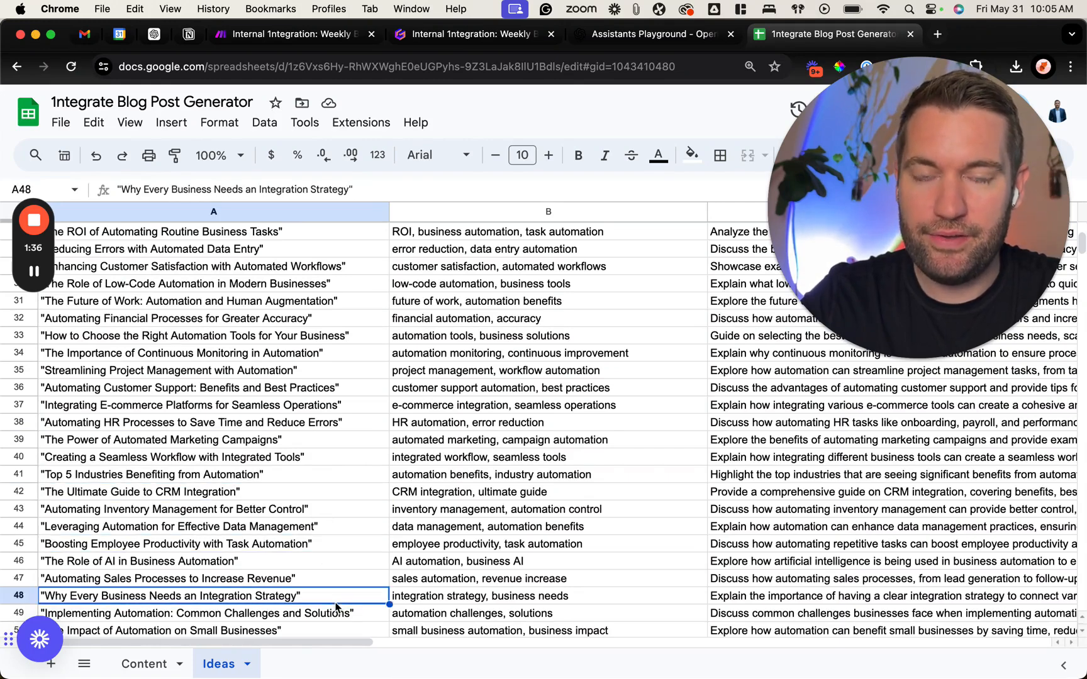
scroll(337, 606, up, 15)
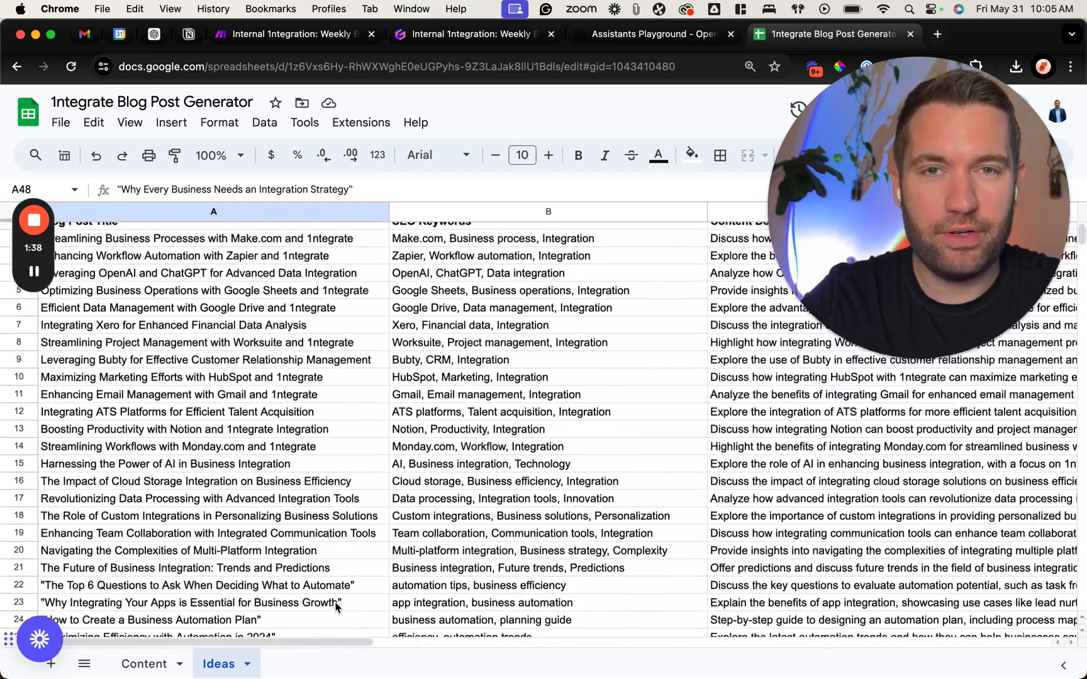
scroll(337, 606, up, 1)
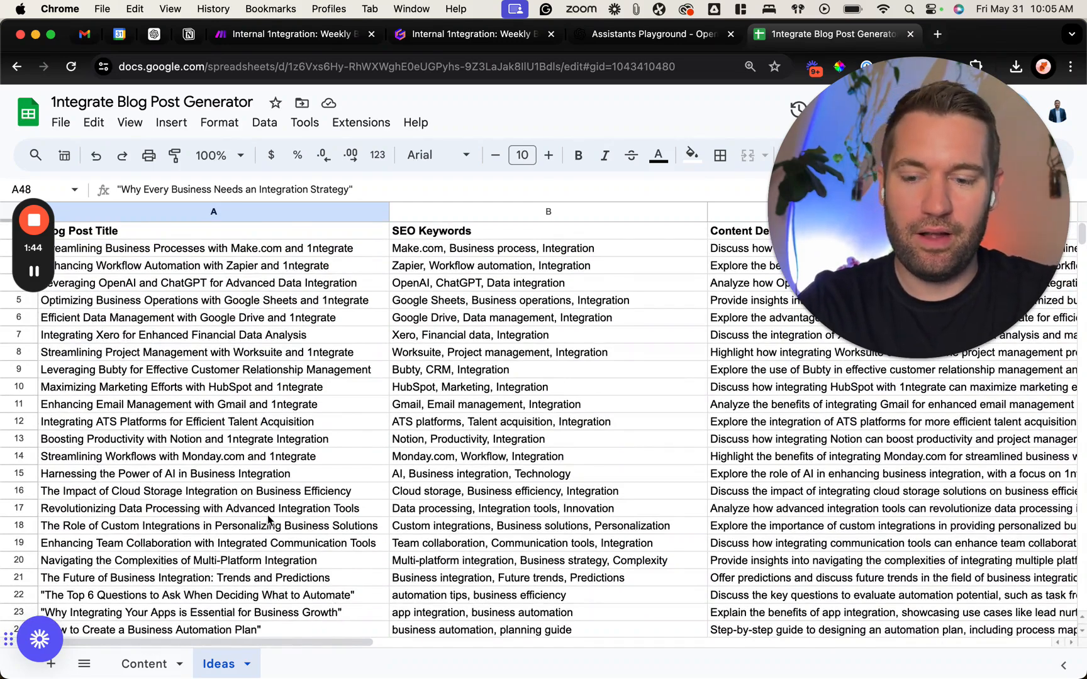
scroll(268, 520, down, 13)
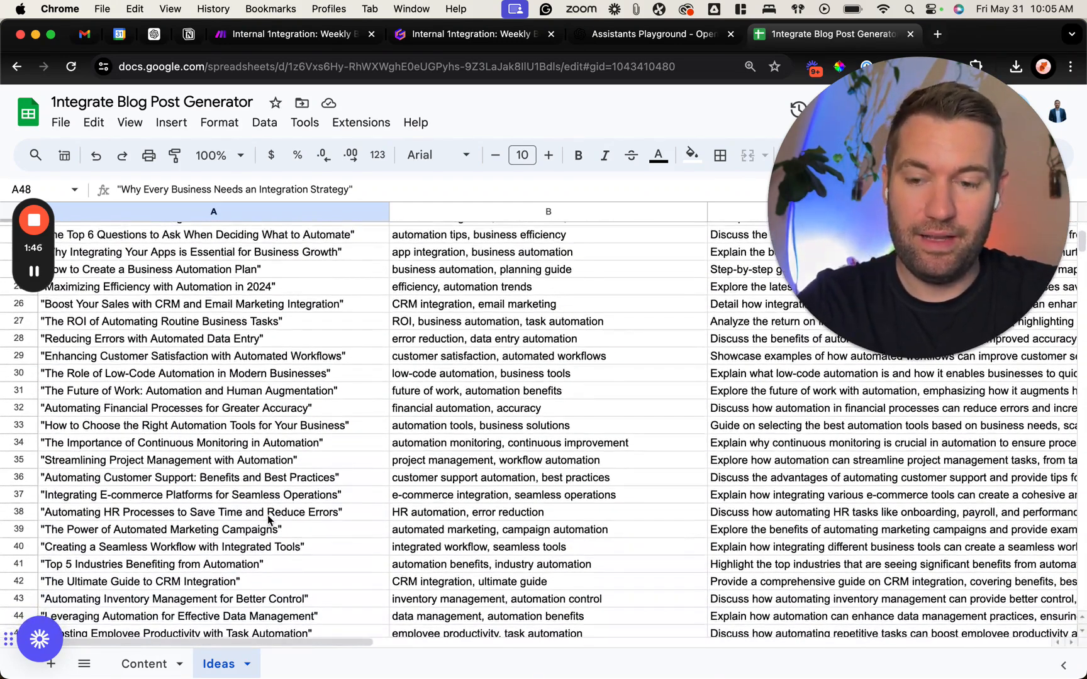
scroll(268, 519, up, 2)
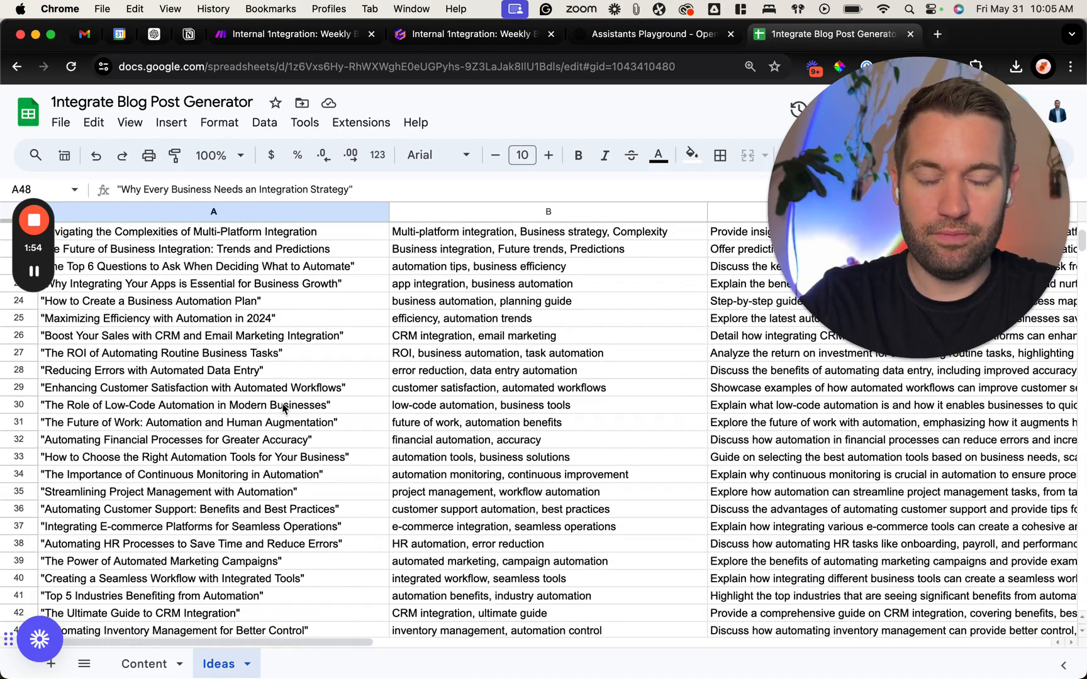
- Switch to the Make scenario to glance at its module chain and return to the 1ntegrate Blog Post Generator spreadsheet
click(285, 38)
drag(444, 436, 381, 440)
click(808, 35)
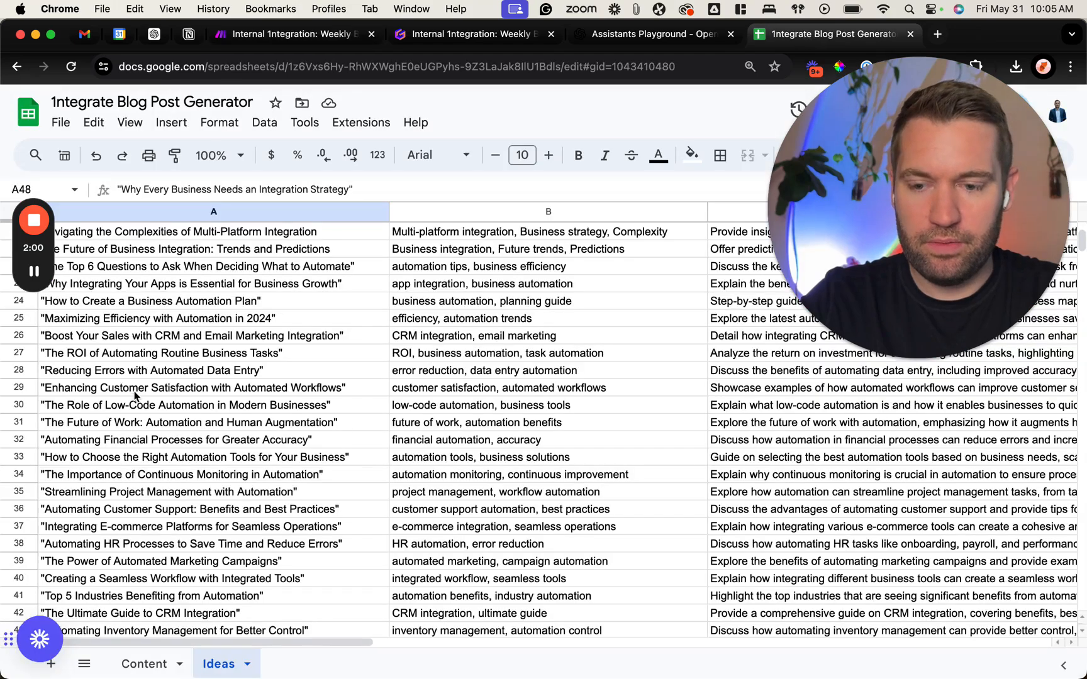
- Check the status, content details and blog post title of the idea in row 22
scroll(252, 352, up, 3)
scroll(417, 381, right, 5)
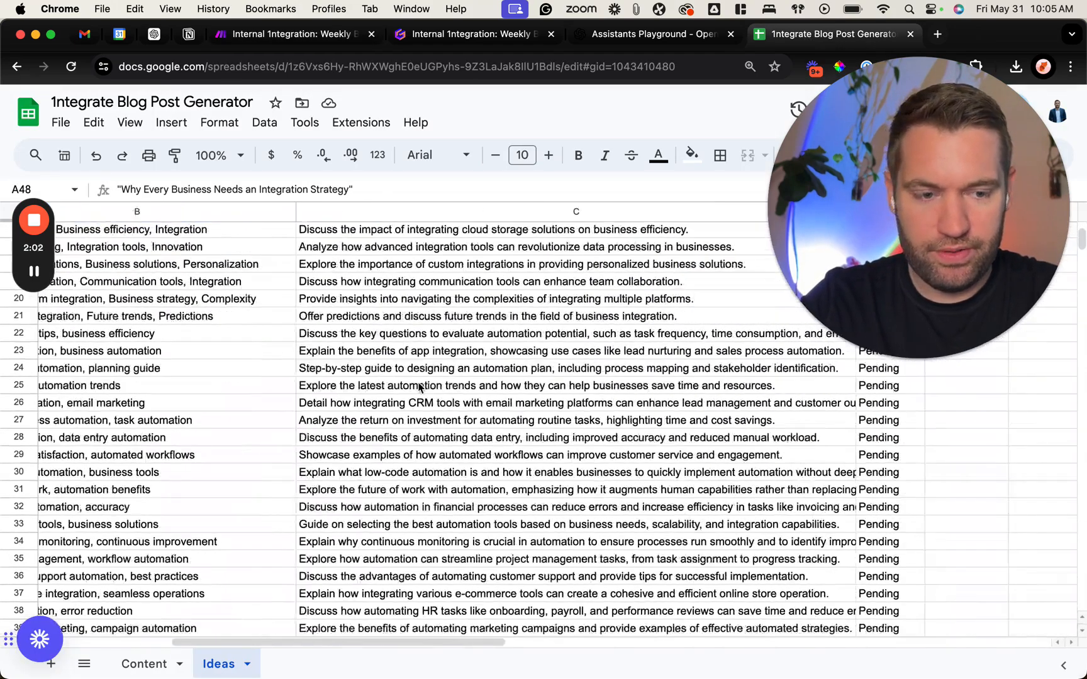
scroll(420, 389, up, 3)
click(376, 450)
scroll(371, 455, left, 5)
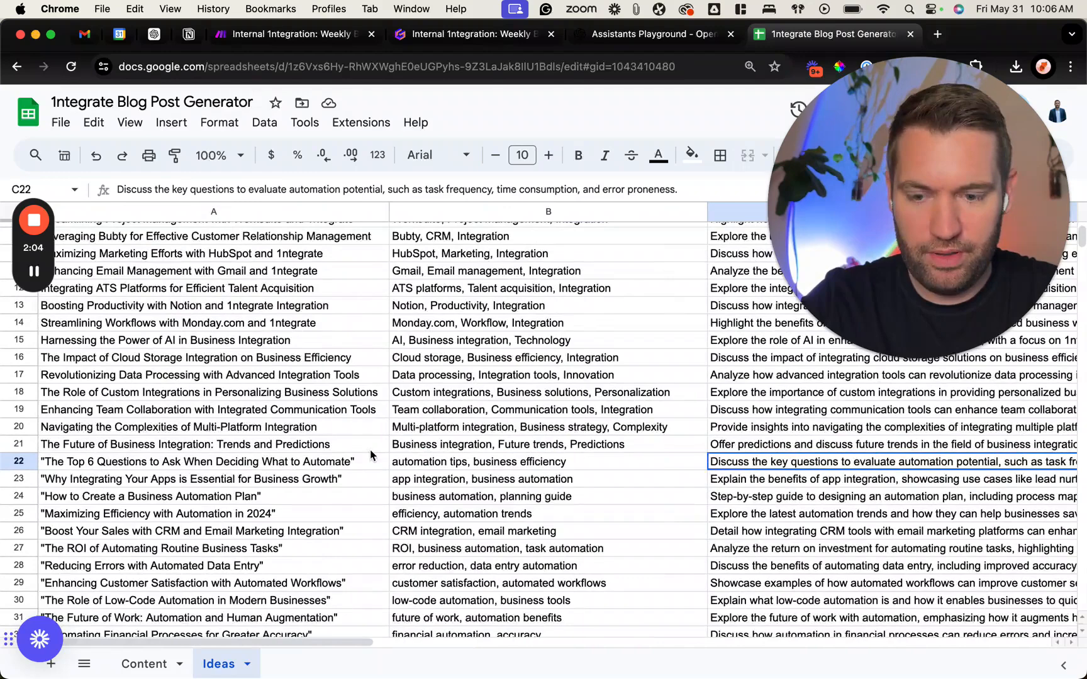
click(244, 464)
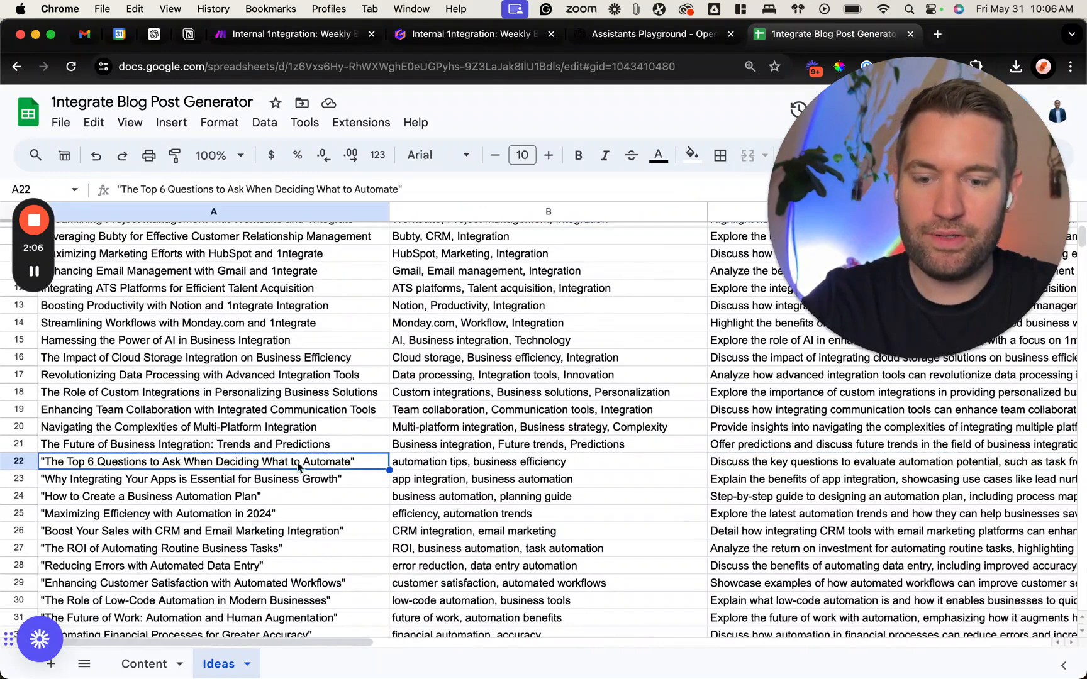
- Switch to the Make scenario and open the details of its May 20, 2024 run from the execution history
click(291, 34)
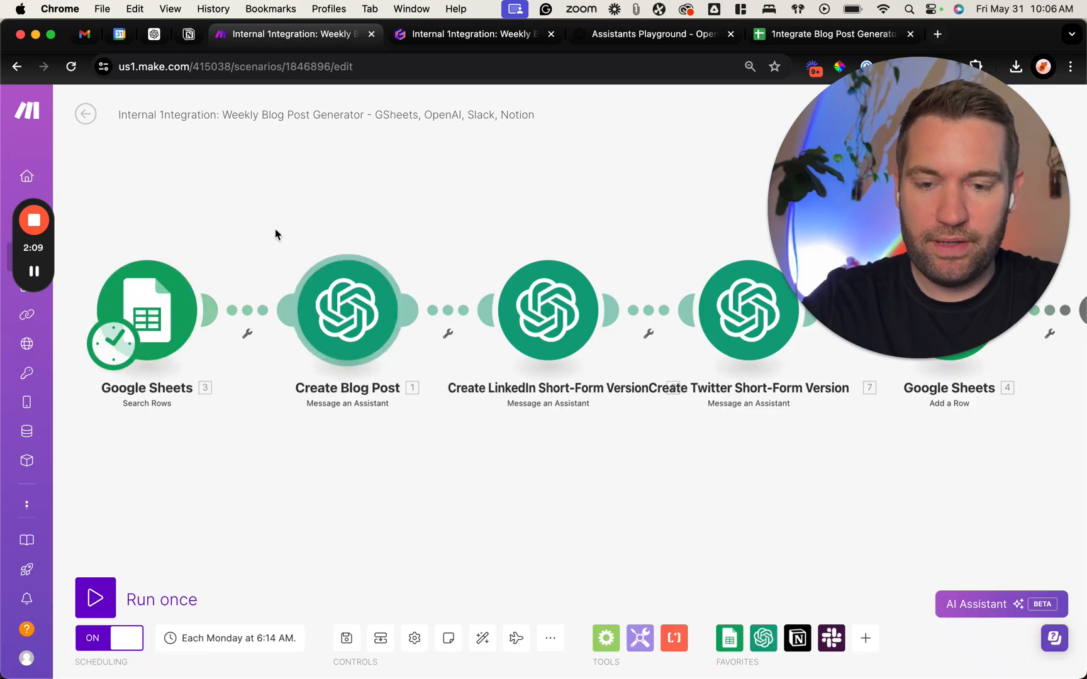
click(86, 115)
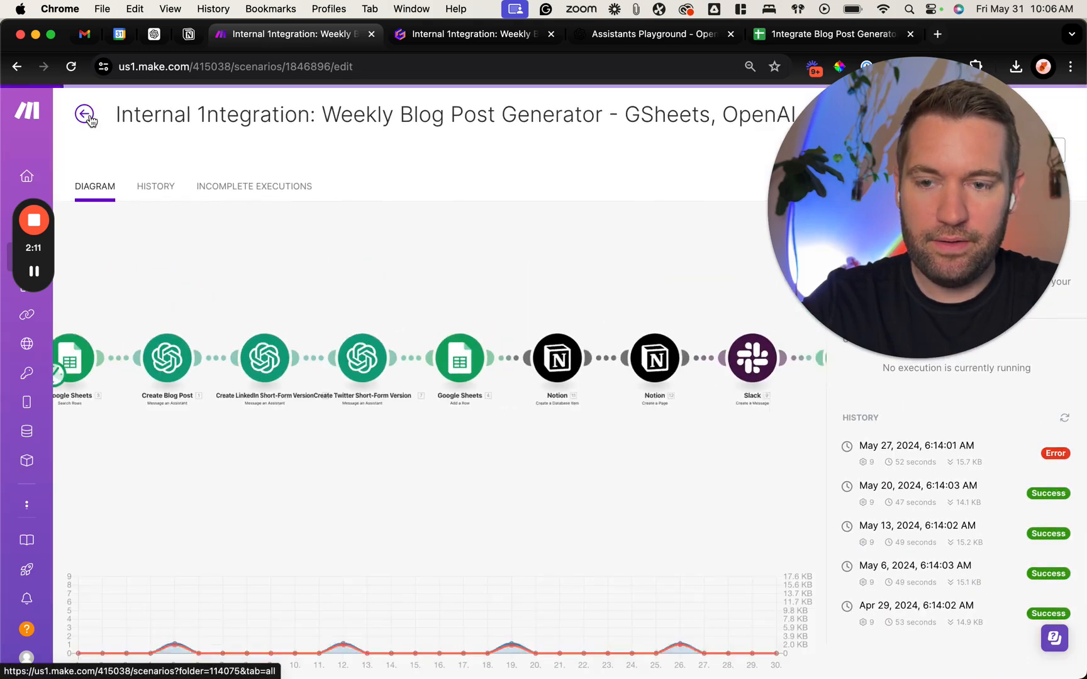
click(156, 187)
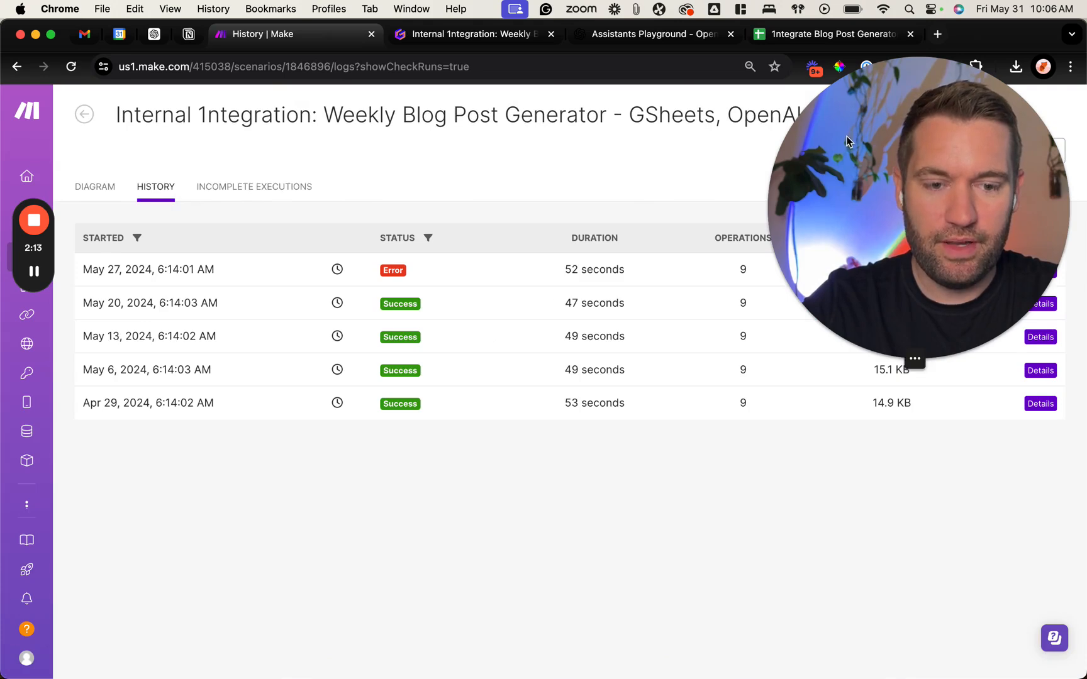
drag(911, 359, 636, 655)
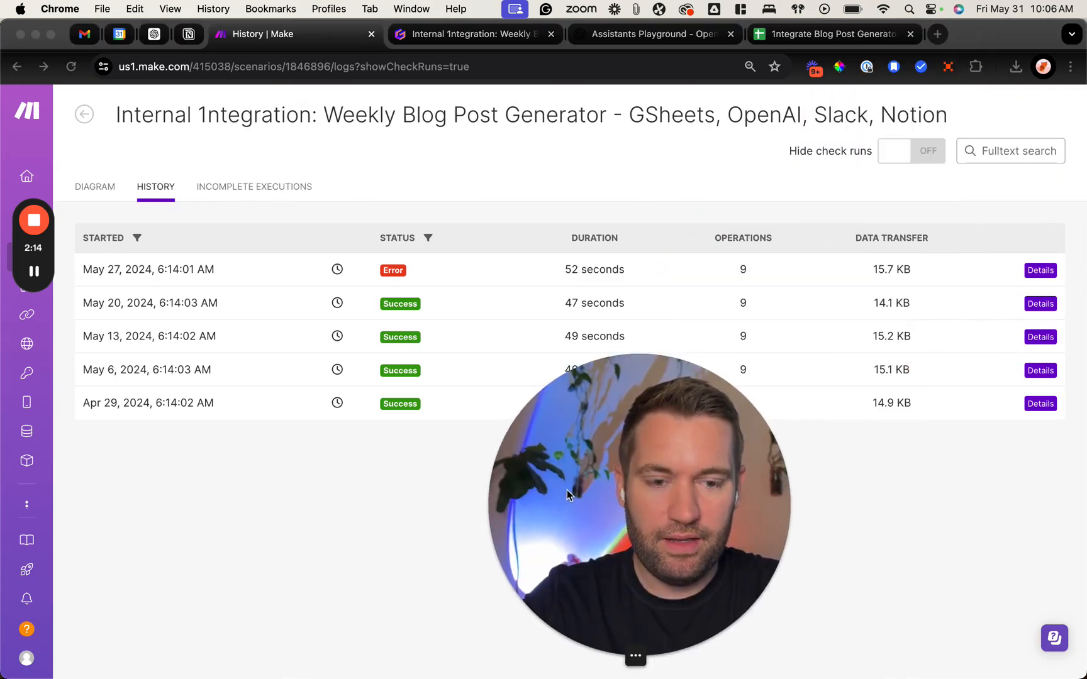
click(1039, 305)
drag(614, 449, 893, 106)
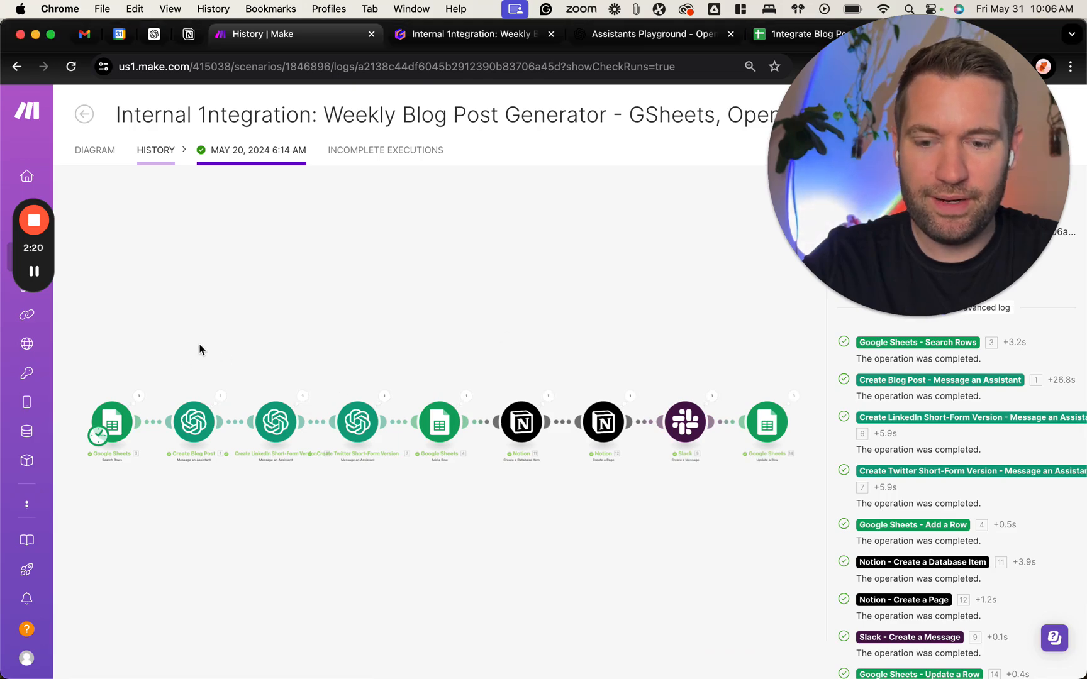
scroll(157, 413, up, 3)
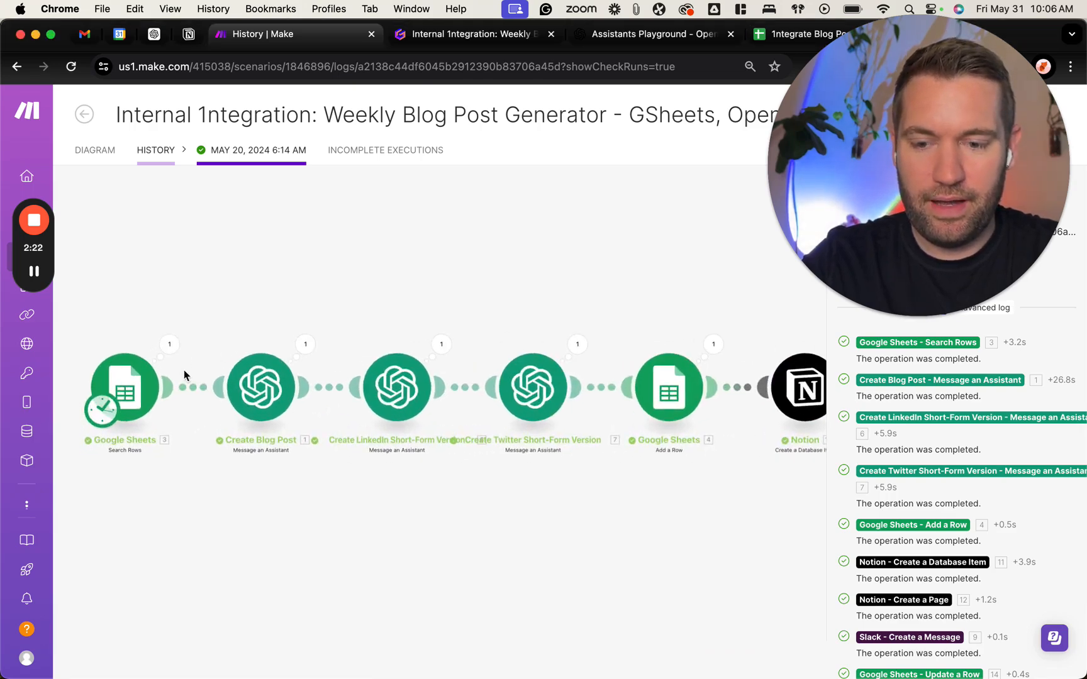
- Inspect the title, SEO keywords and content details output by the Google Sheets Search Rows module in this run
click(170, 344)
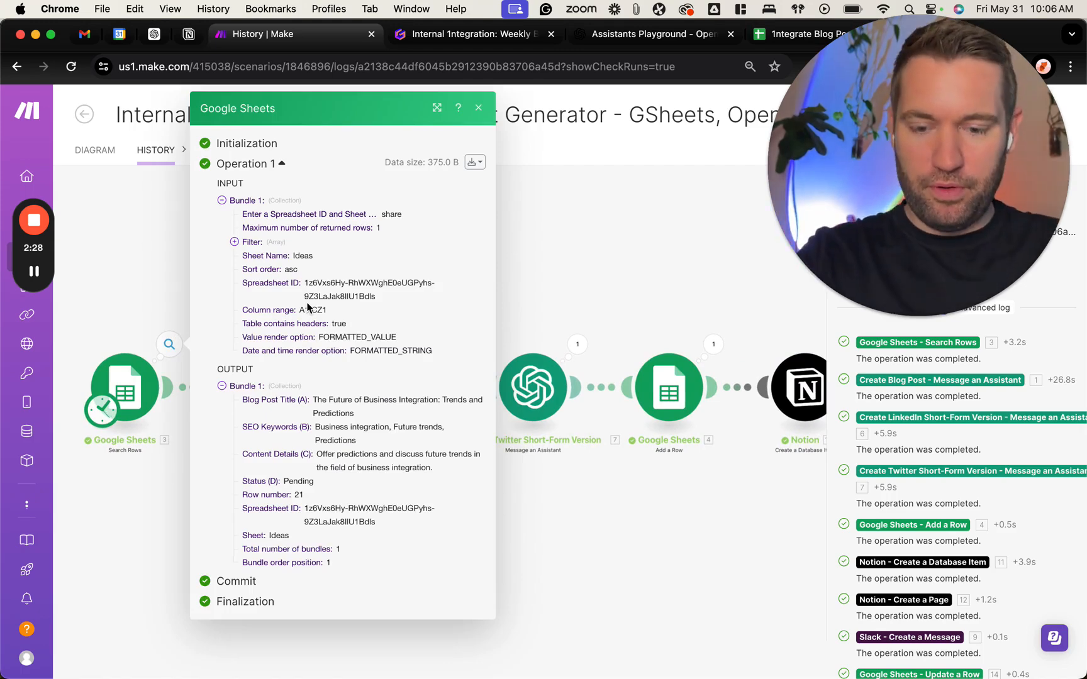
click(222, 200)
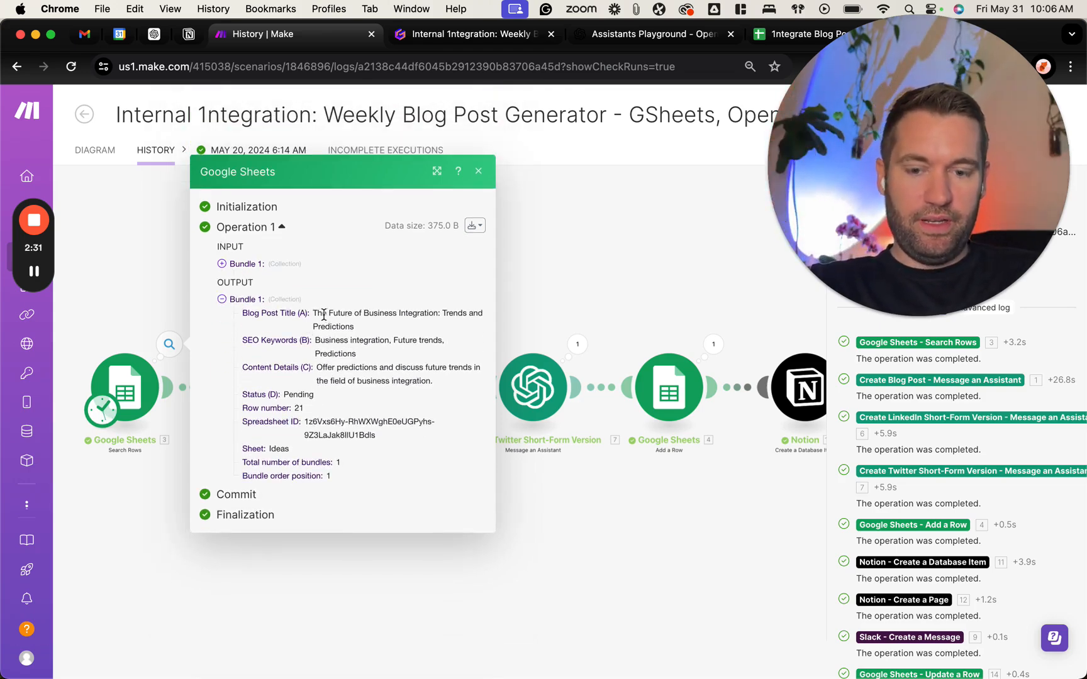
drag(323, 313, 387, 381)
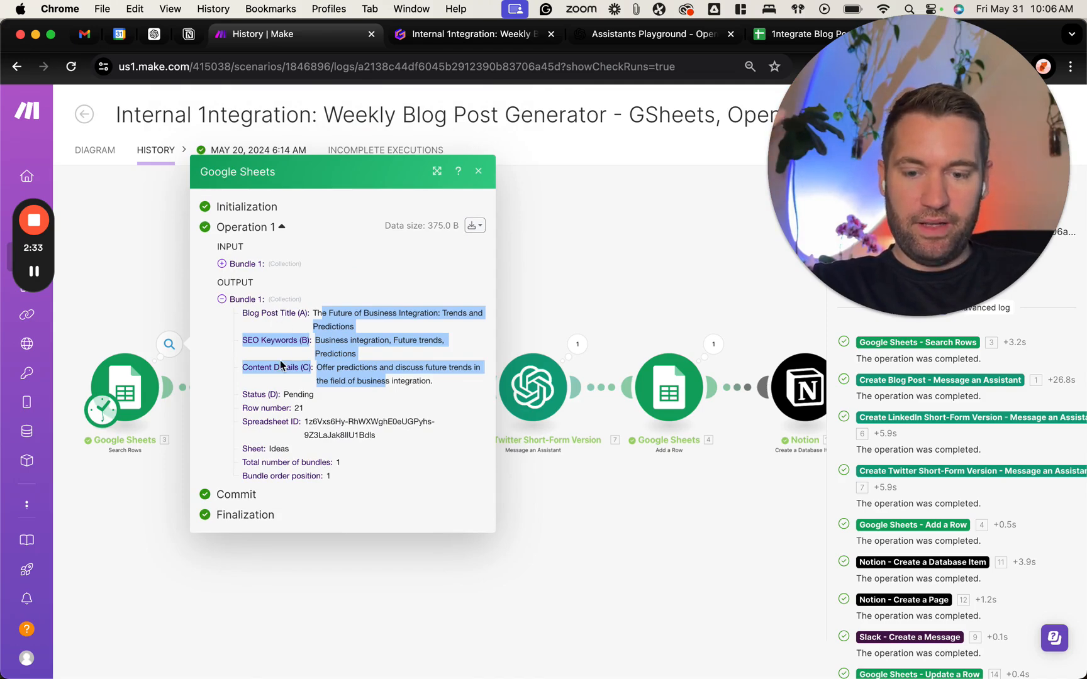
click(366, 382)
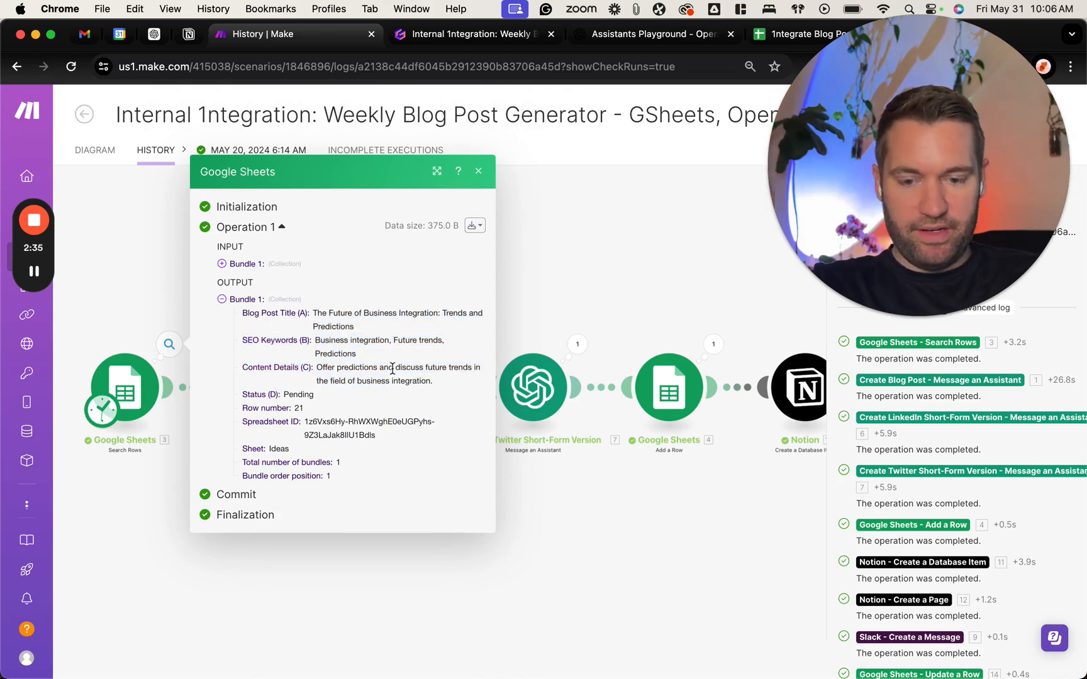
click(480, 169)
- Review the Create Blog Post module's message prompt, mapped spreadsheet fields and assistant setting, and close its inspector
click(255, 410)
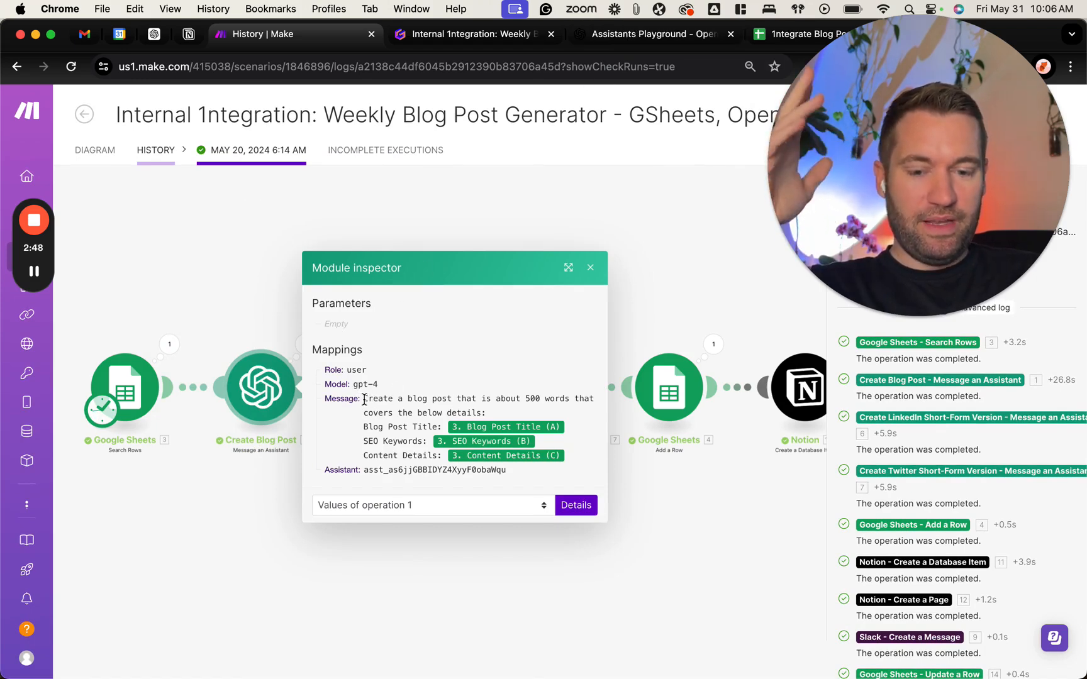
drag(364, 400, 521, 415)
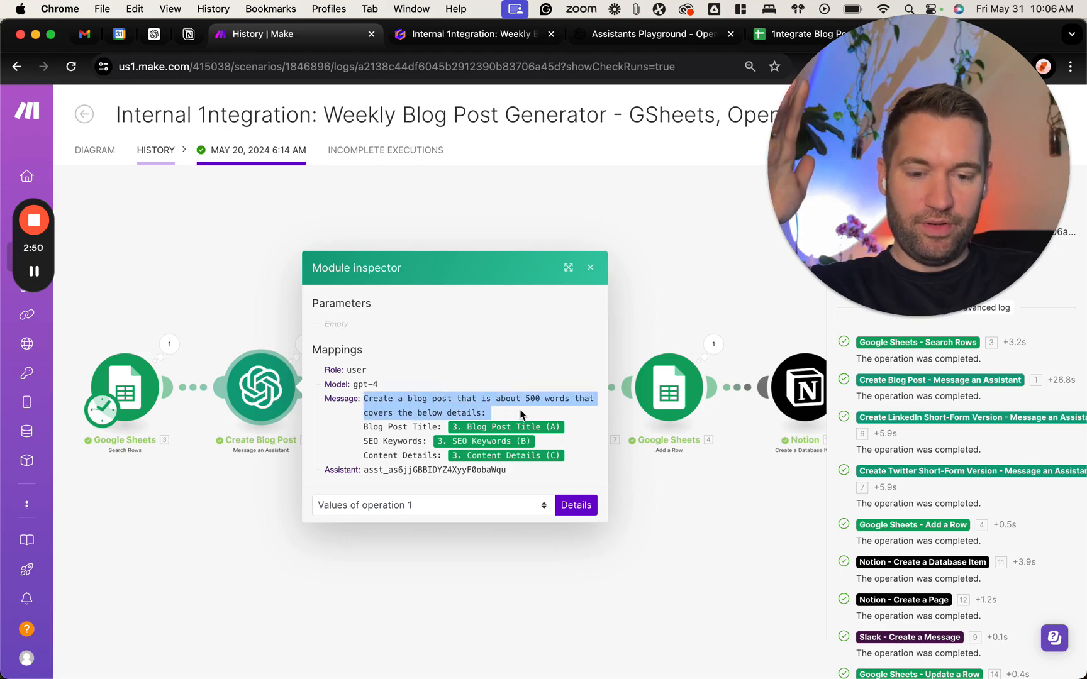
click(521, 415)
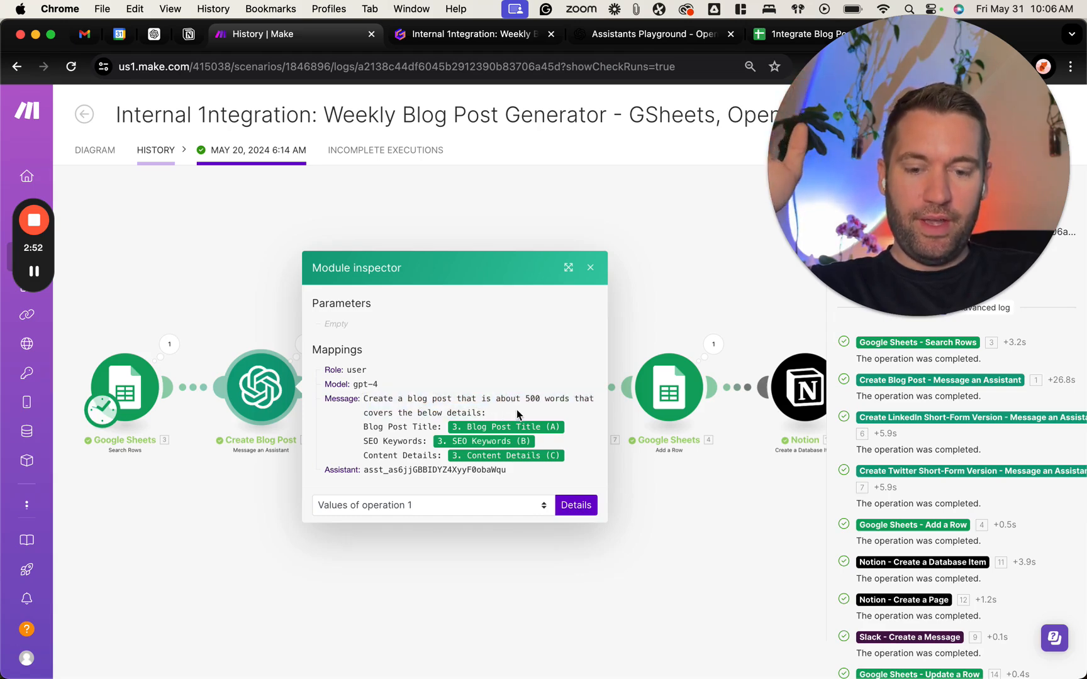
drag(371, 430, 433, 430)
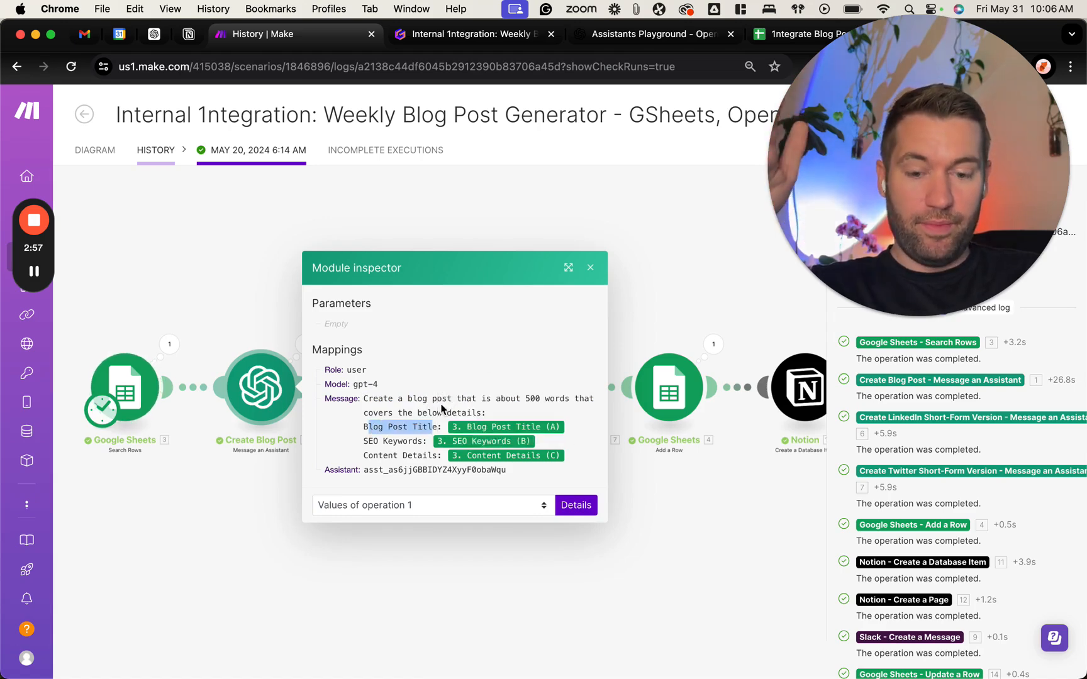
click(385, 481)
drag(369, 470, 511, 472)
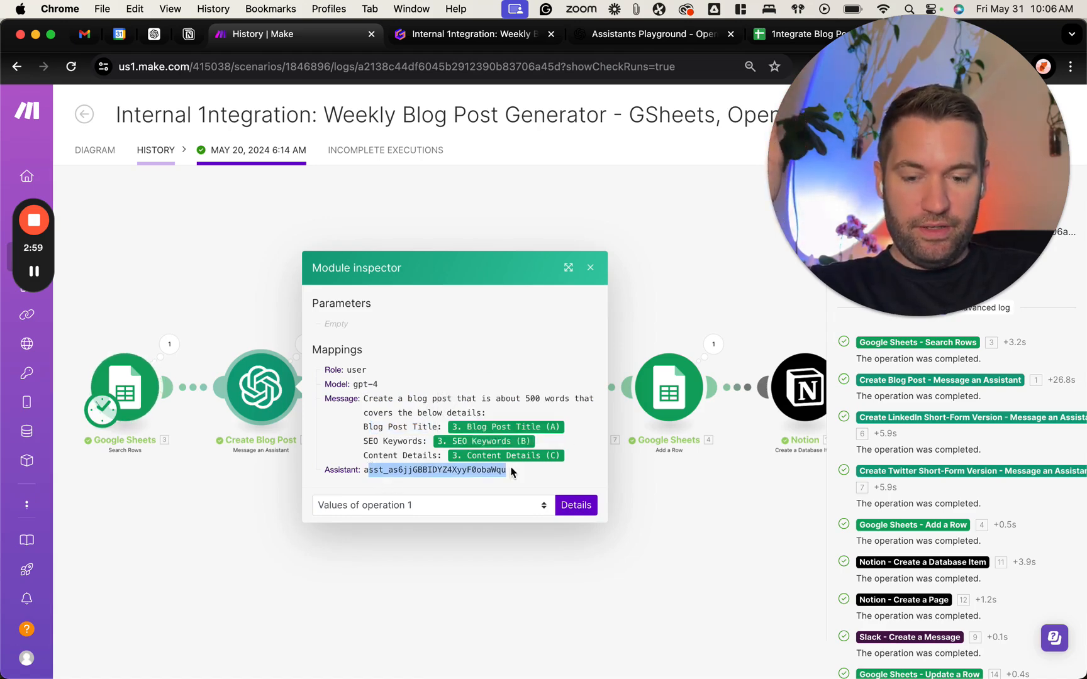
click(480, 468)
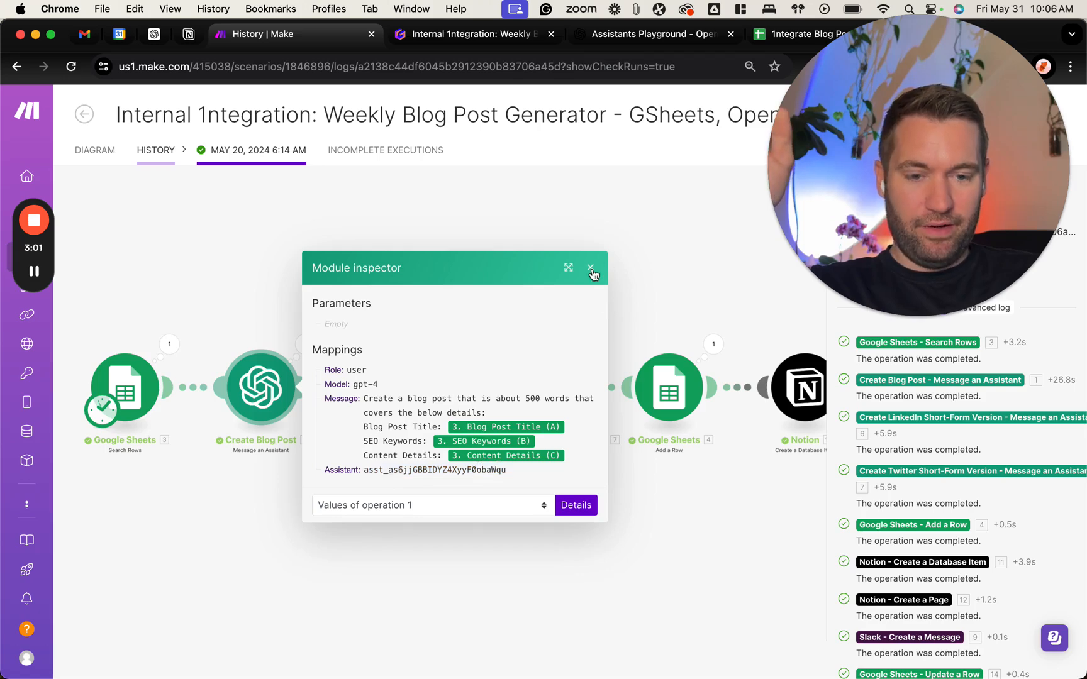
click(591, 272)
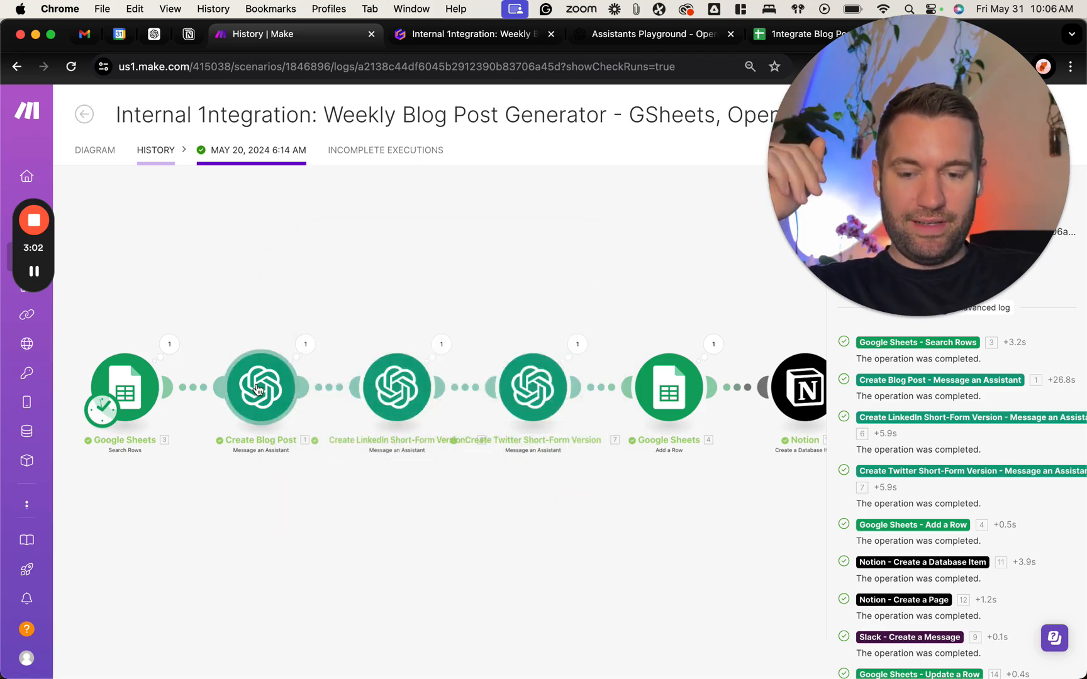
- Switch to the OpenAI Assistants Playground and inspect the 1ntegrate Blog Post Generator assistant's name and assistant ID
click(253, 414)
click(253, 414)
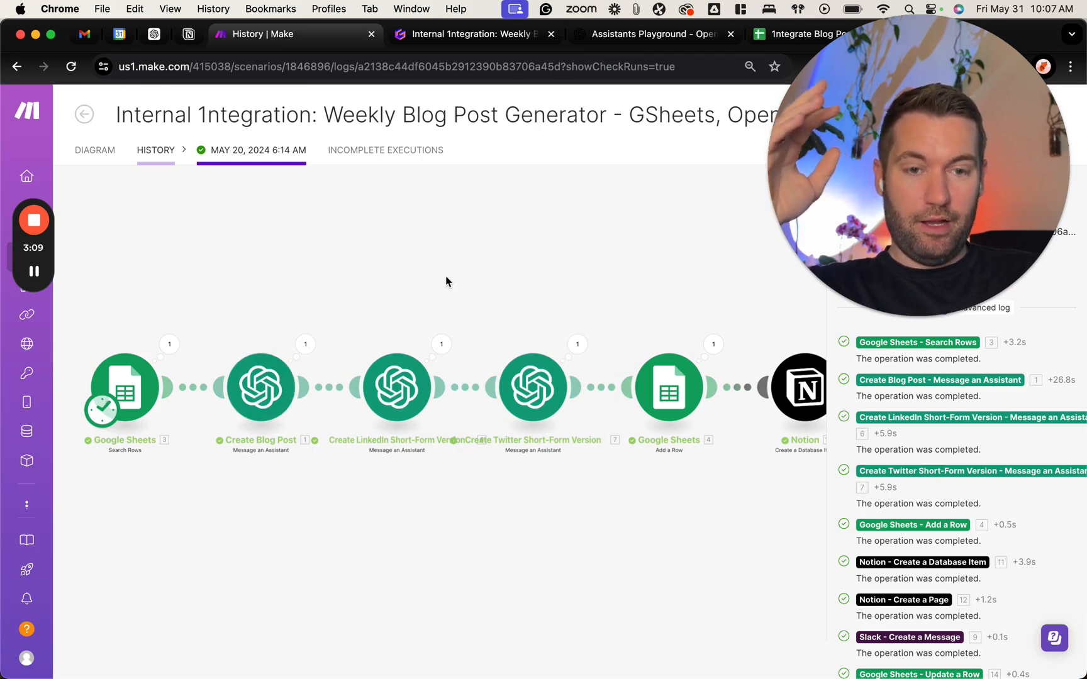
click(607, 42)
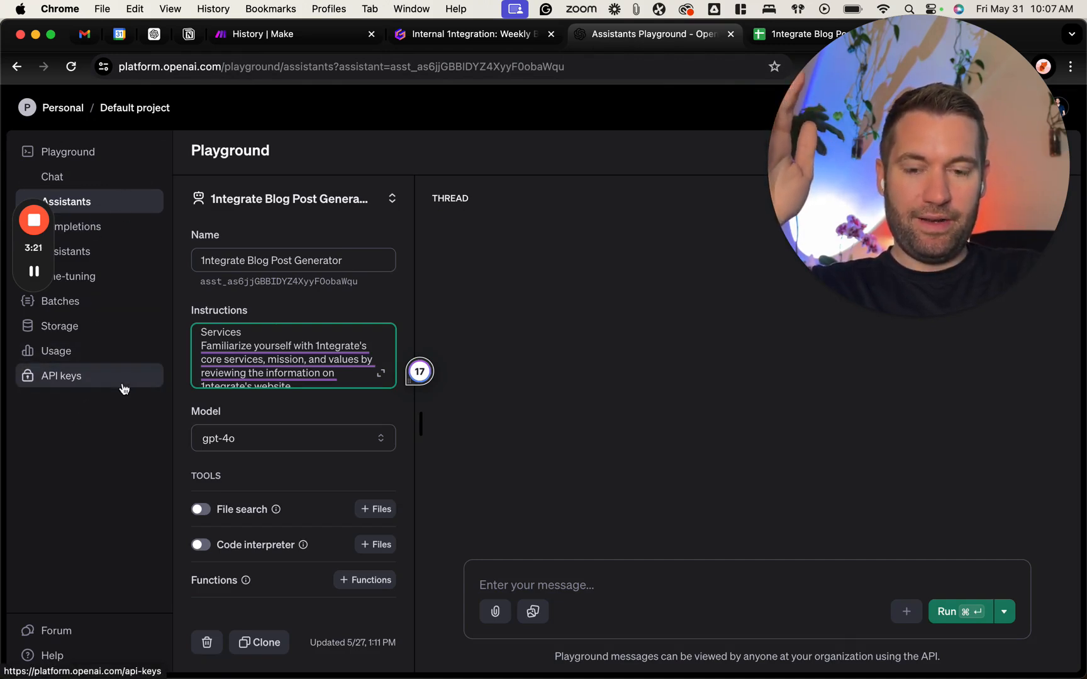
click(282, 412)
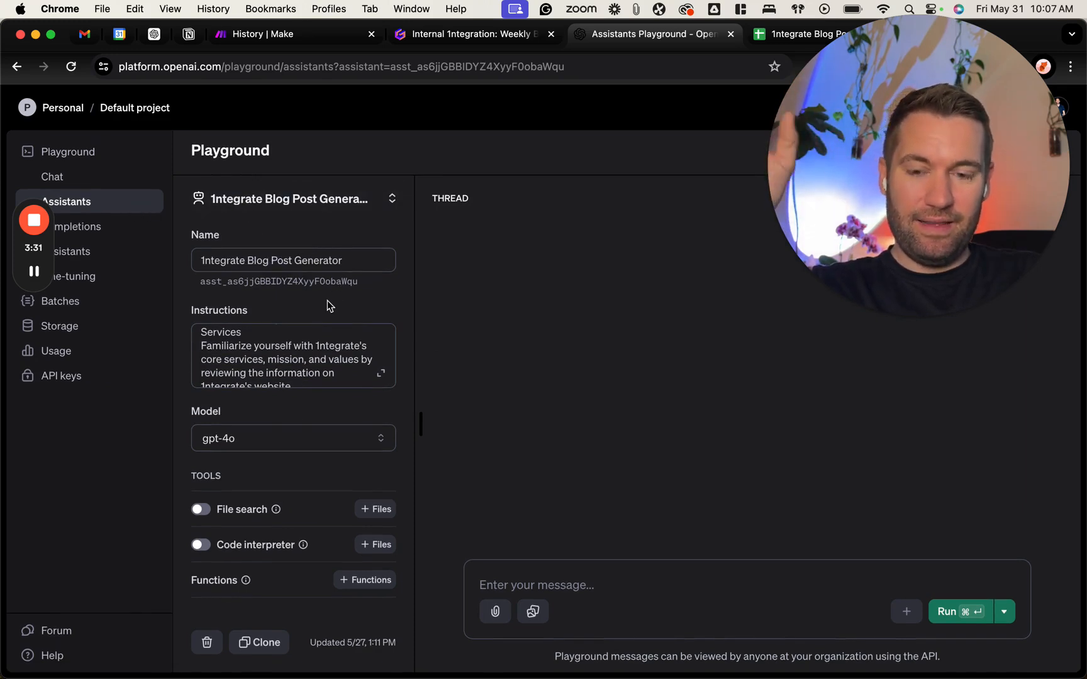
drag(359, 282, 230, 284)
click(294, 297)
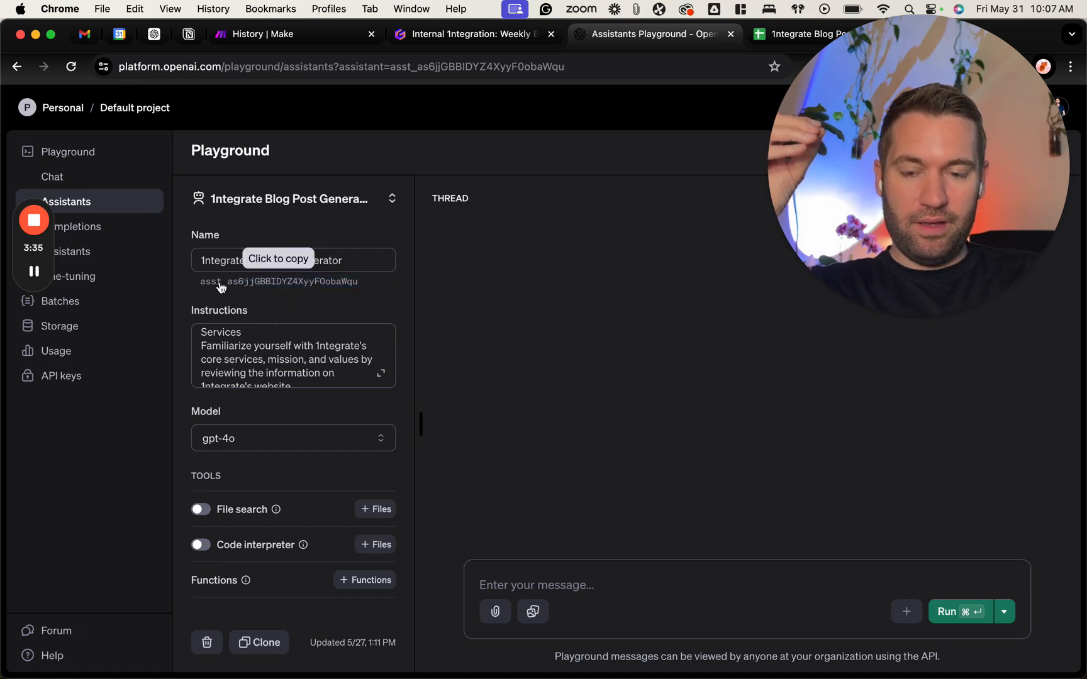
- Read through the assistant's instructions from the beginning and view the available model choices without changing the model
scroll(303, 379, up, 5)
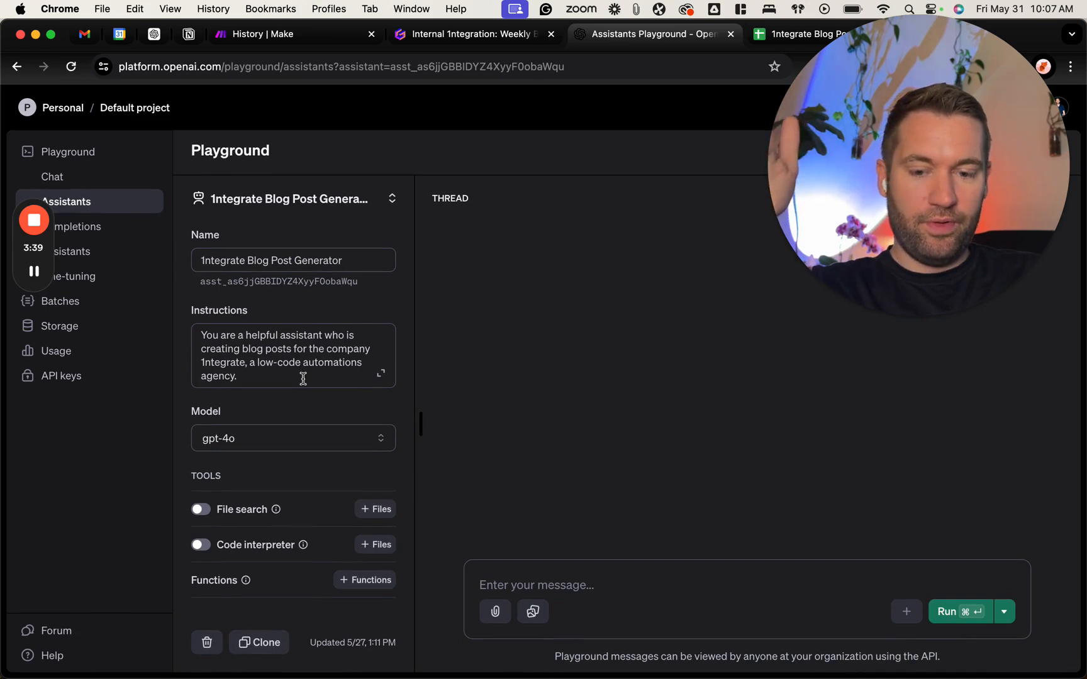
click(304, 379)
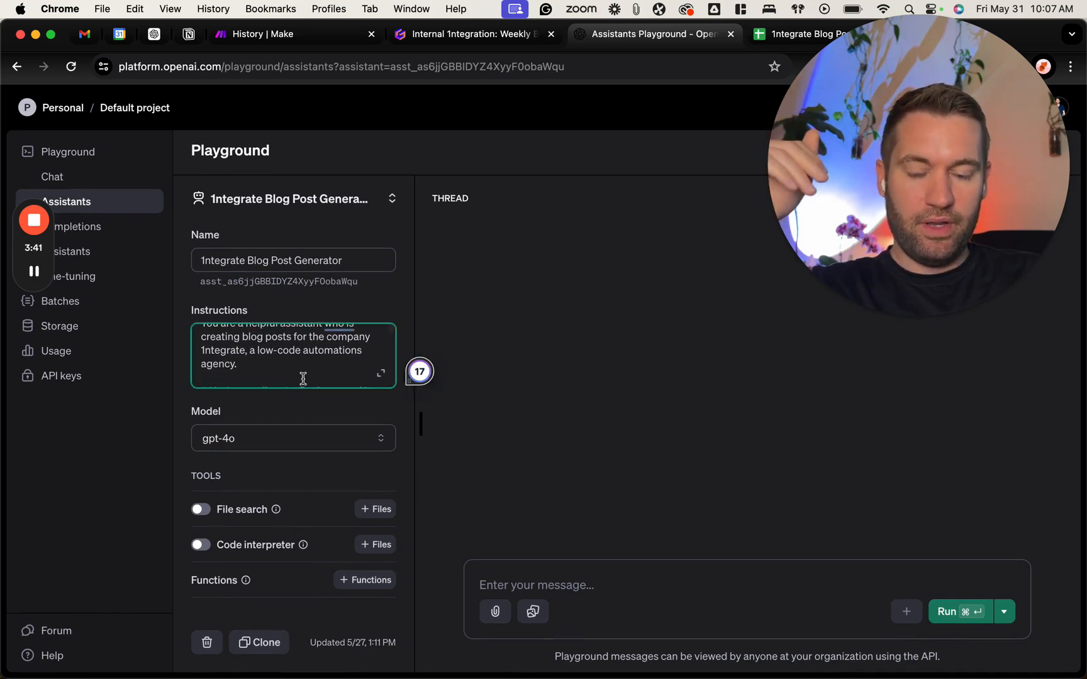
scroll(304, 379, up, 1)
click(310, 313)
scroll(299, 365, down, 3)
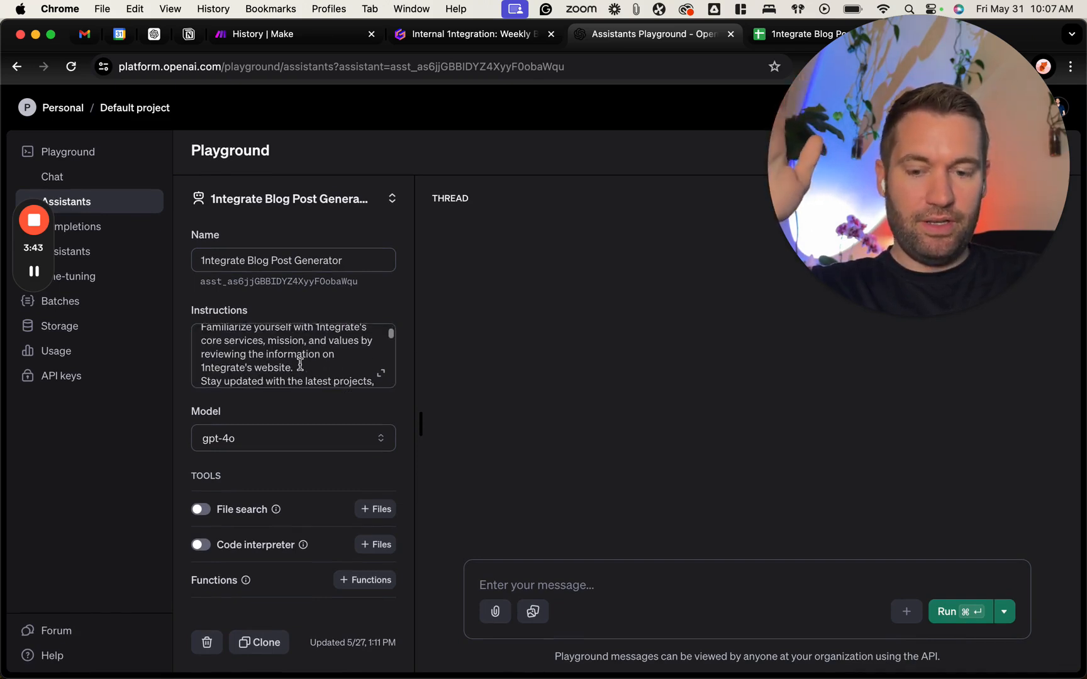
scroll(300, 365, down, 10)
scroll(300, 365, up, 15)
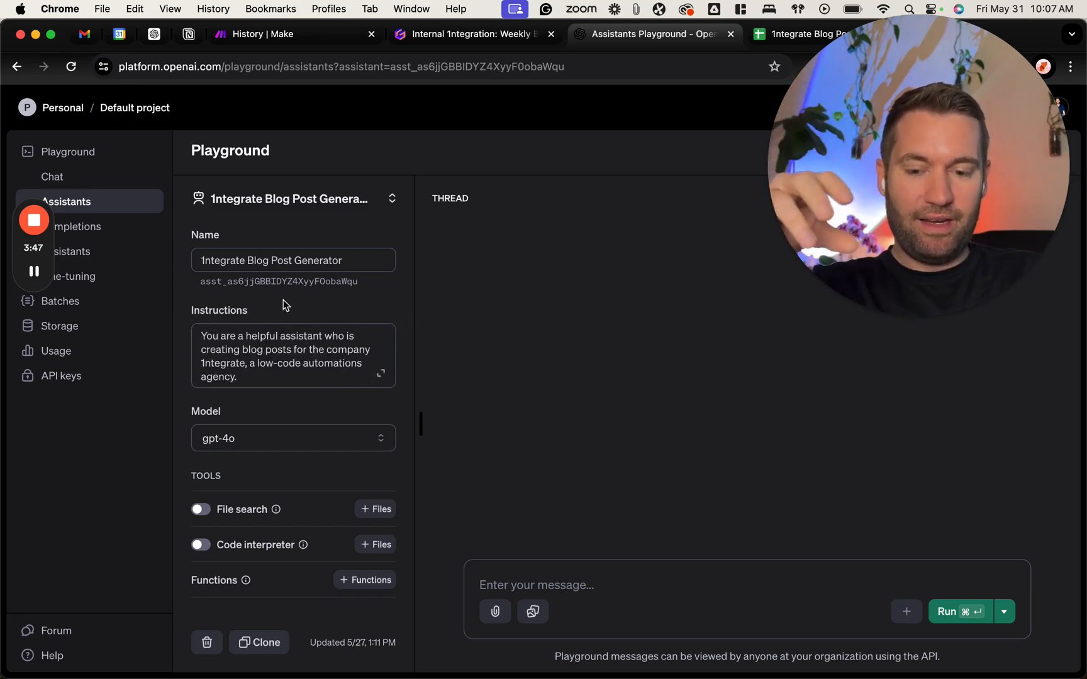
click(243, 442)
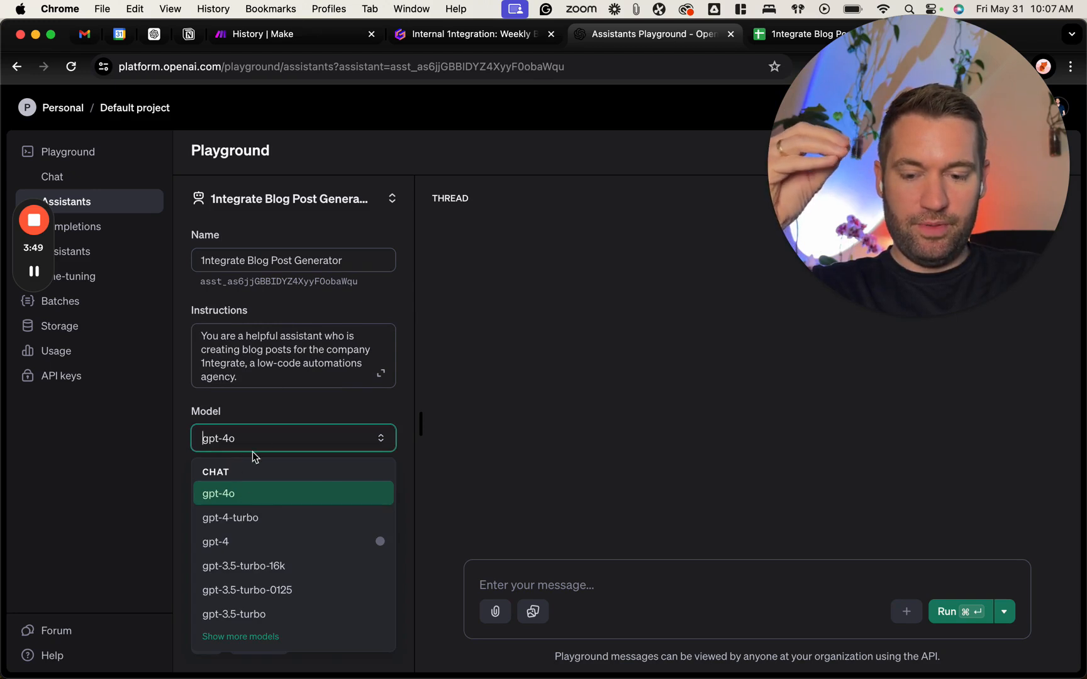
click(285, 415)
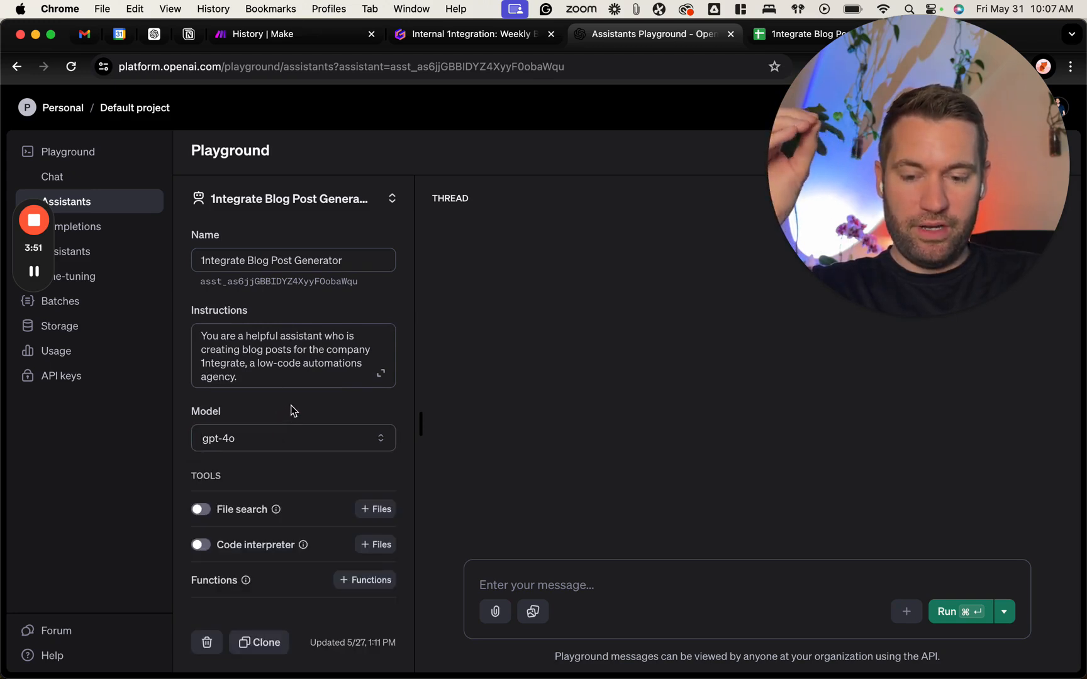
- Upload the two "Redesign - Thought Partner" PDFs from the Desktop's 1ntegate Media folder to the assistant's file search
scroll(290, 406, down, 5)
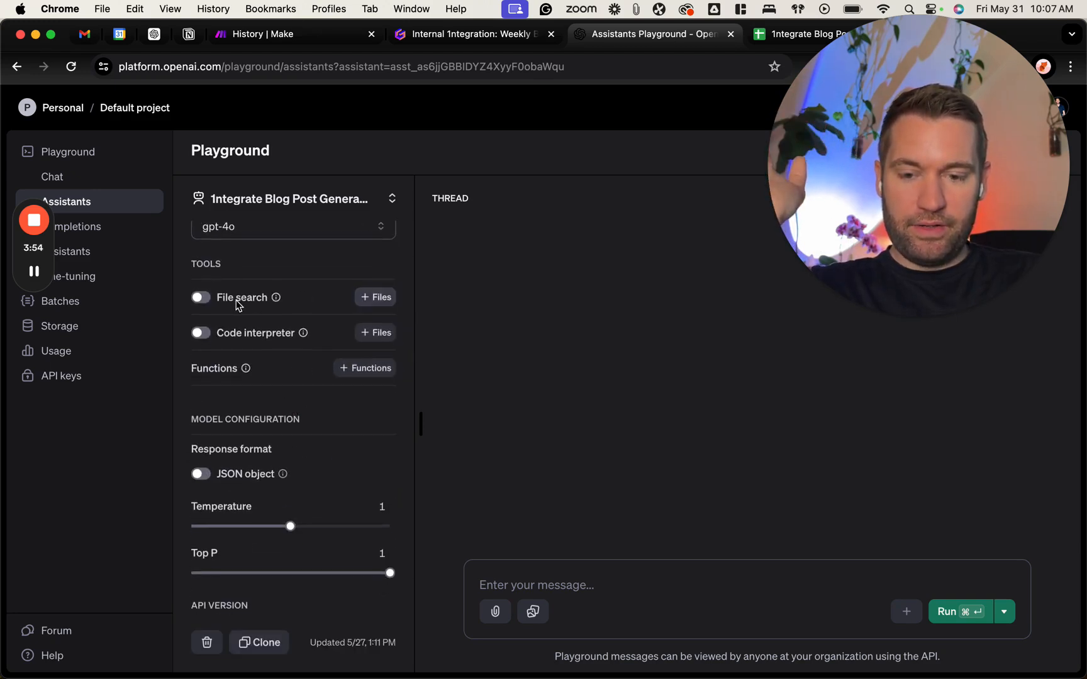
click(208, 300)
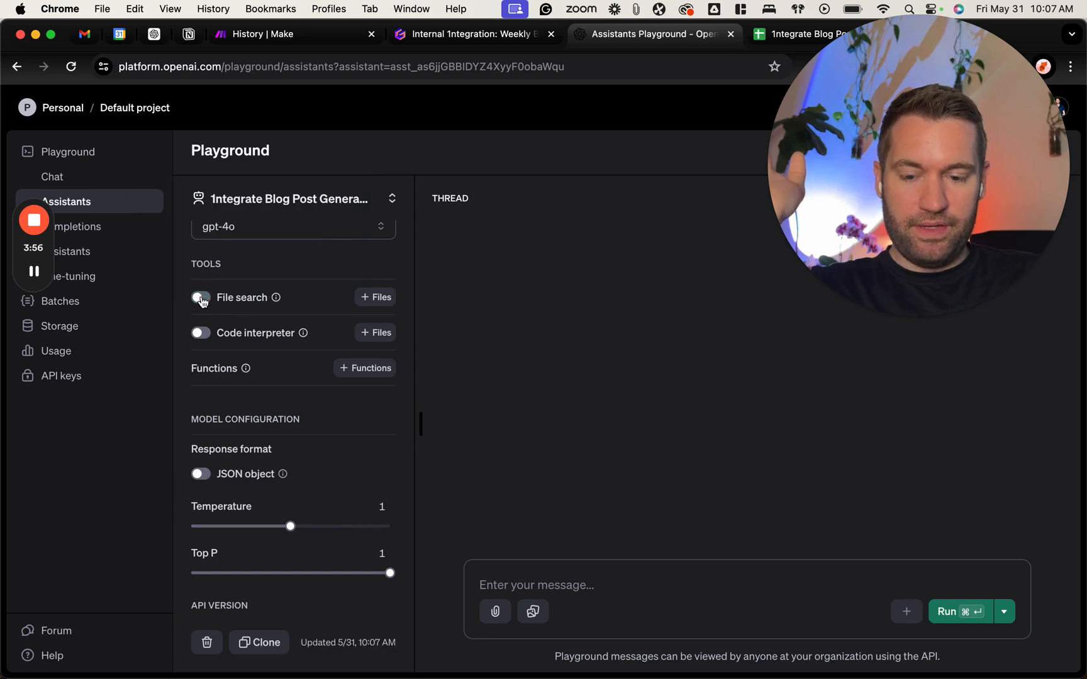
click(367, 299)
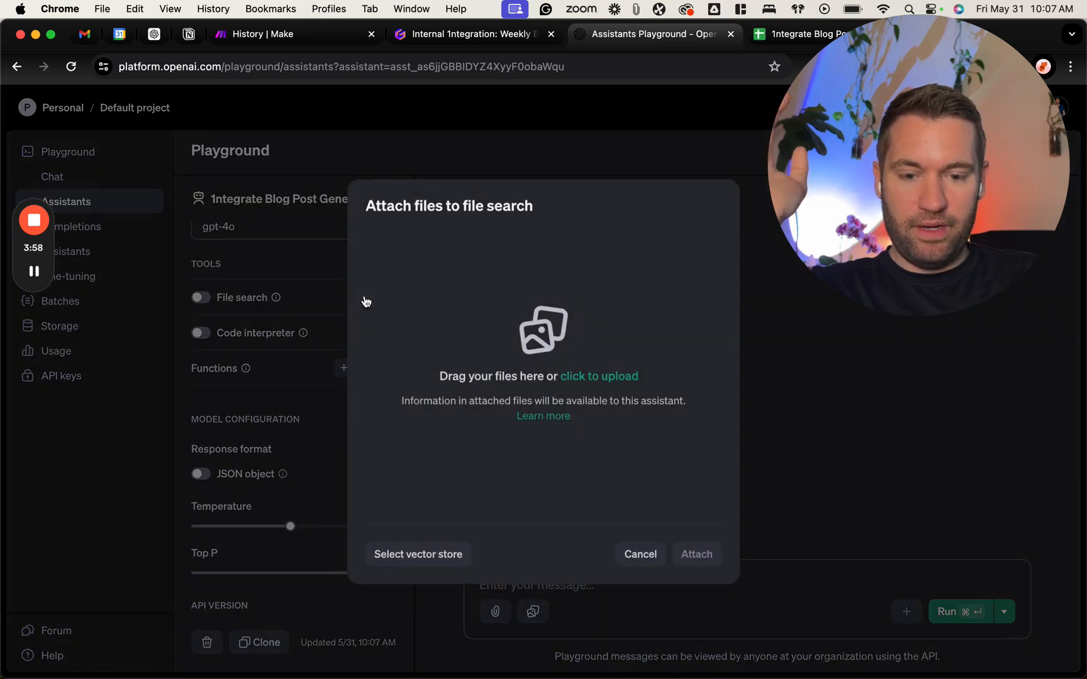
click(588, 377)
click(299, 365)
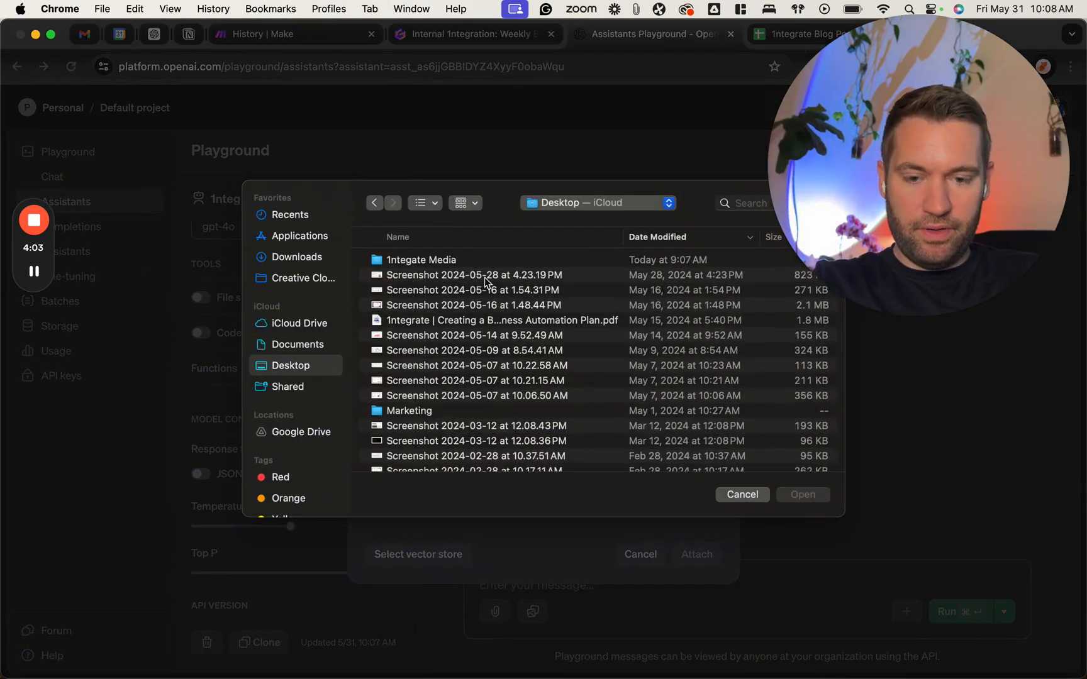
double_click(464, 261)
click(504, 261)
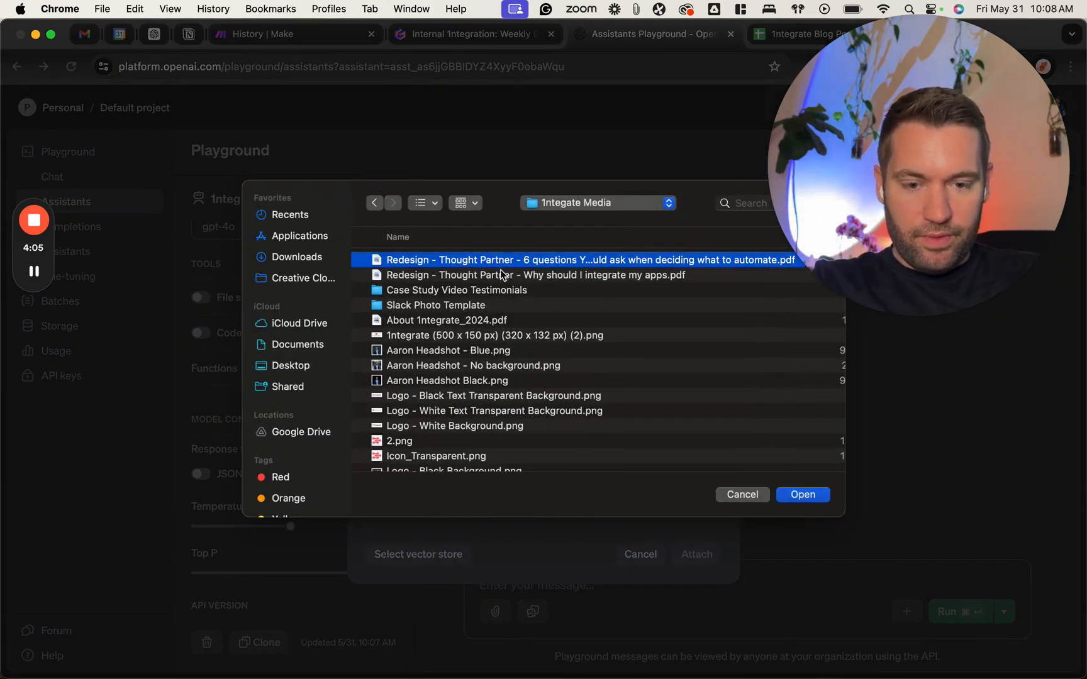
shift+click(497, 275)
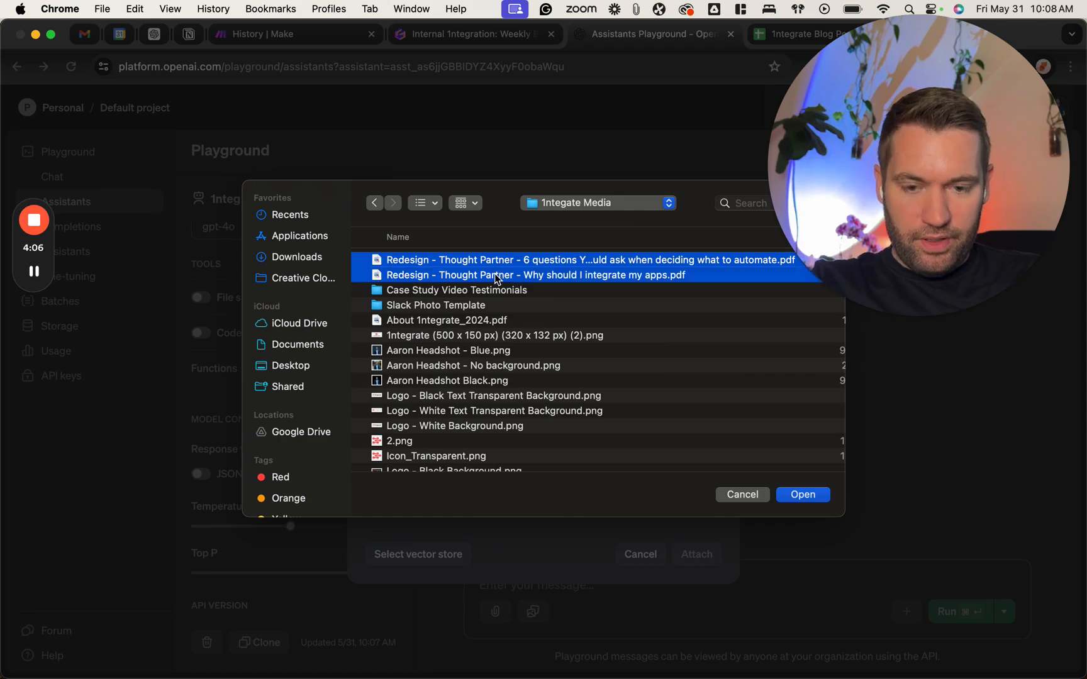
click(802, 495)
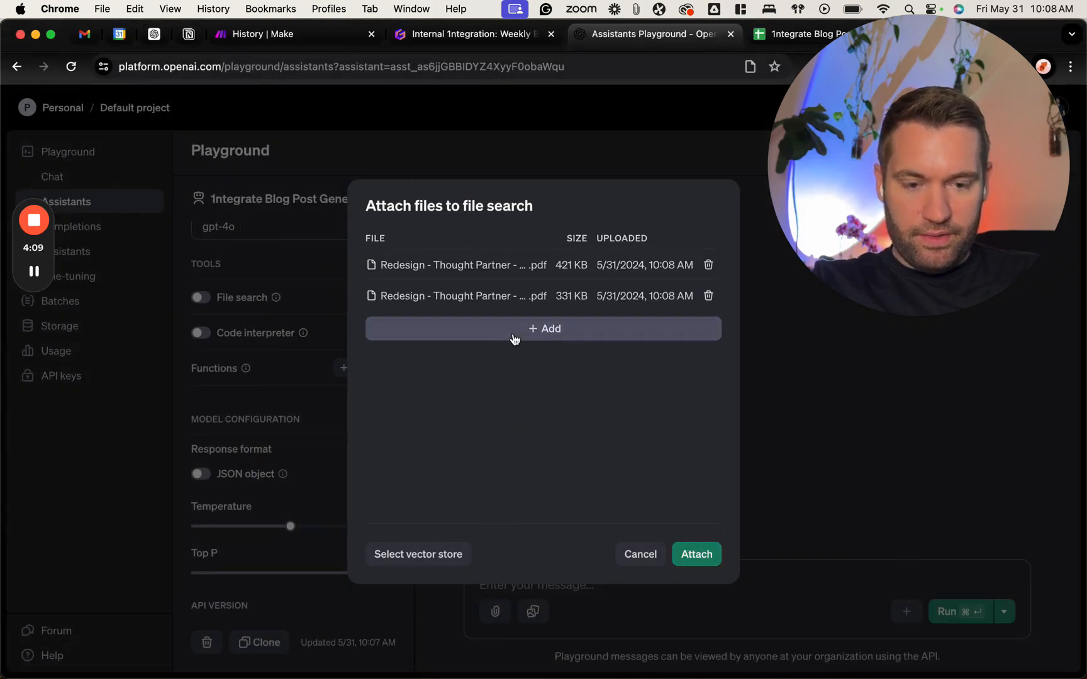
- Add "Feed _ LinkedIn - To Train AI.pdf" from Downloads and attach all uploaded files to the assistant's file search
click(514, 337)
click(303, 257)
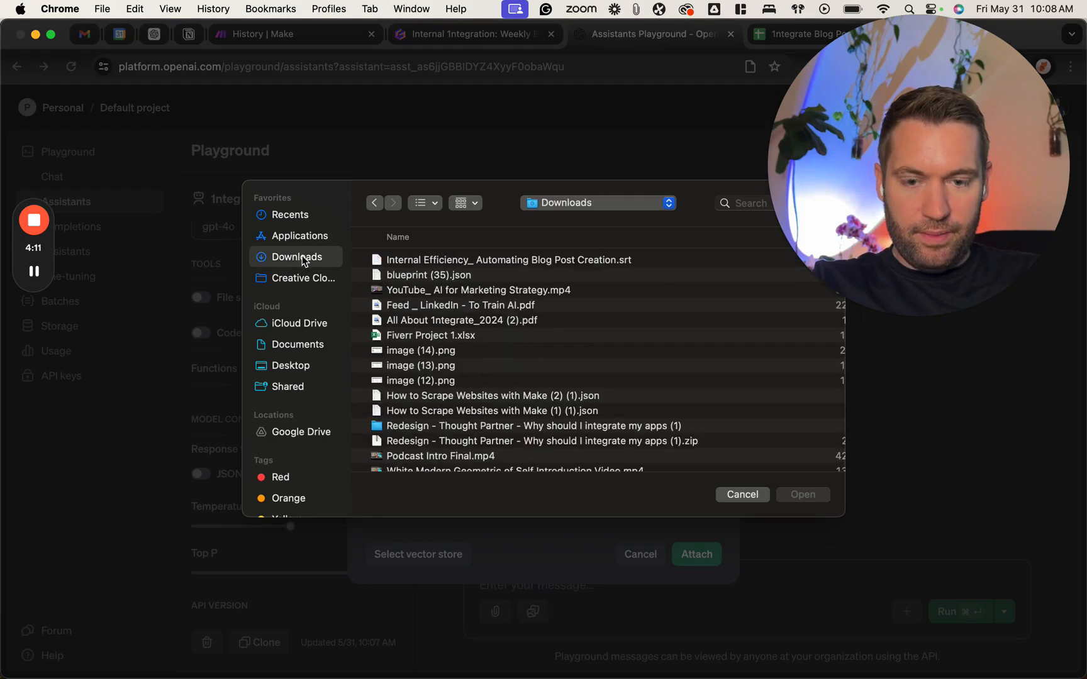
click(444, 263)
click(478, 275)
click(493, 307)
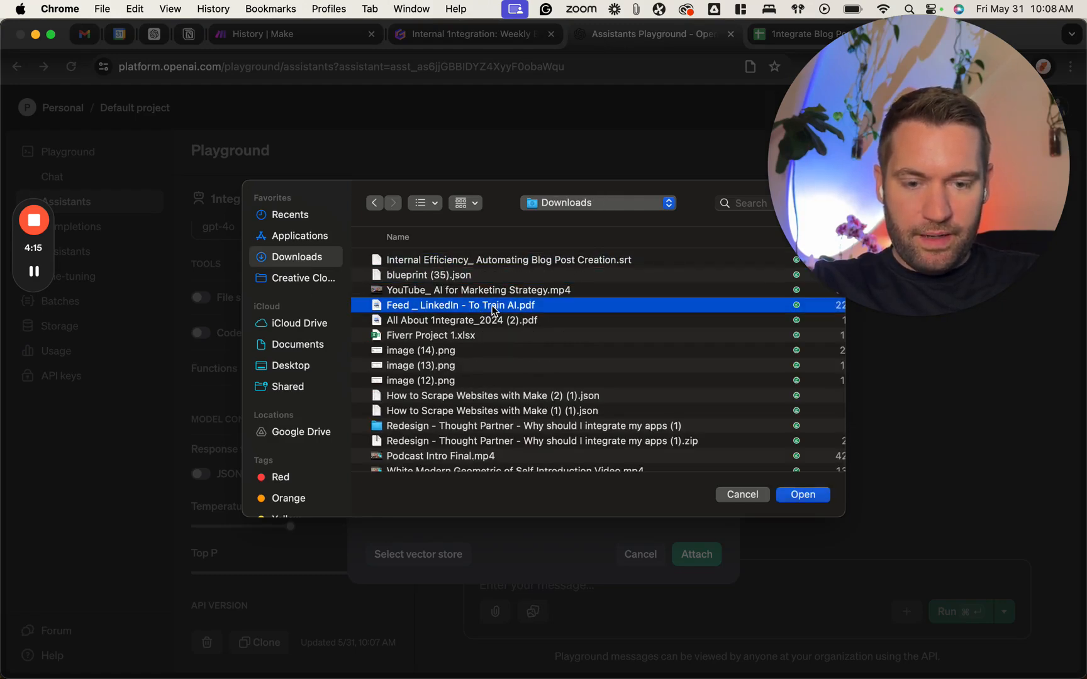
click(804, 495)
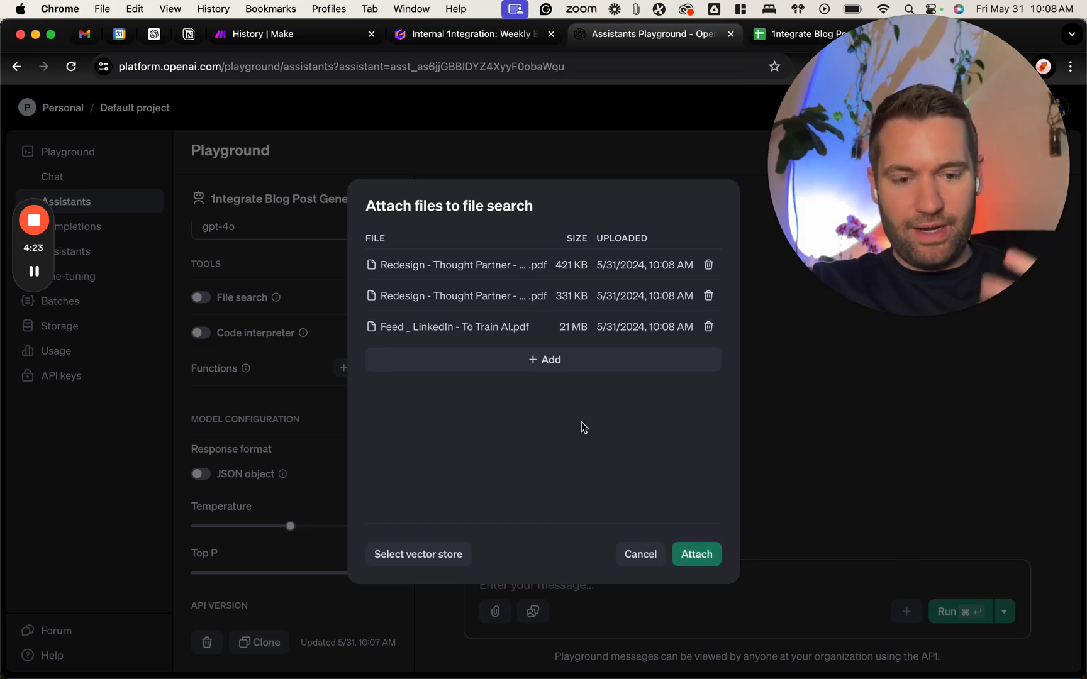
click(694, 562)
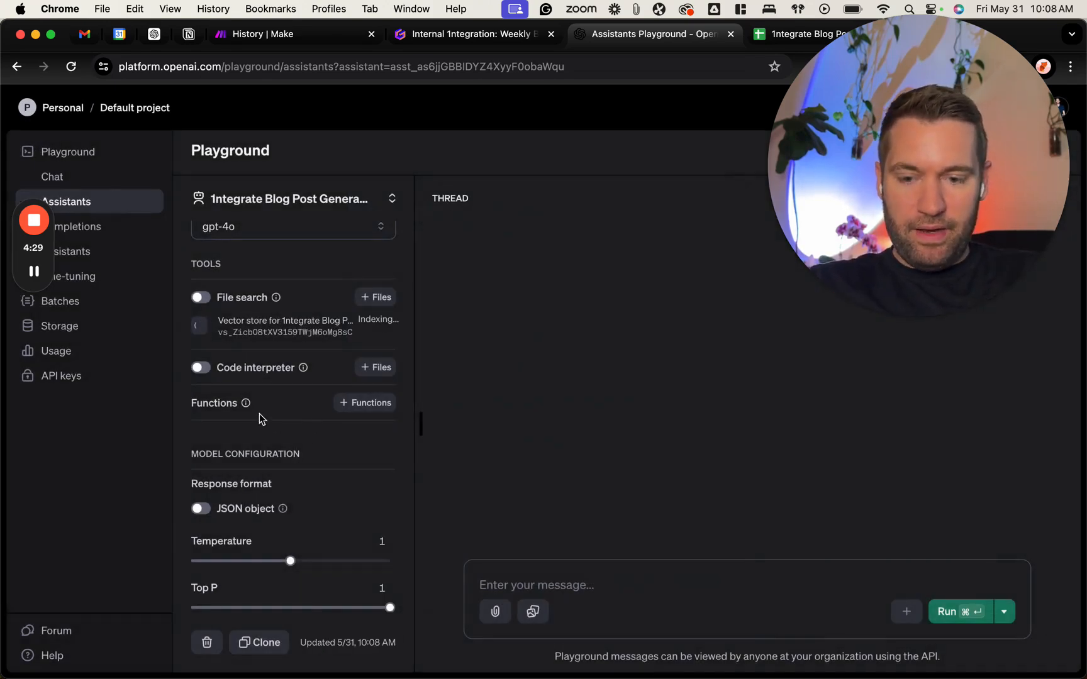
- Enable file search for the assistant and set its temperature to 0.7
scroll(259, 413, up, 3)
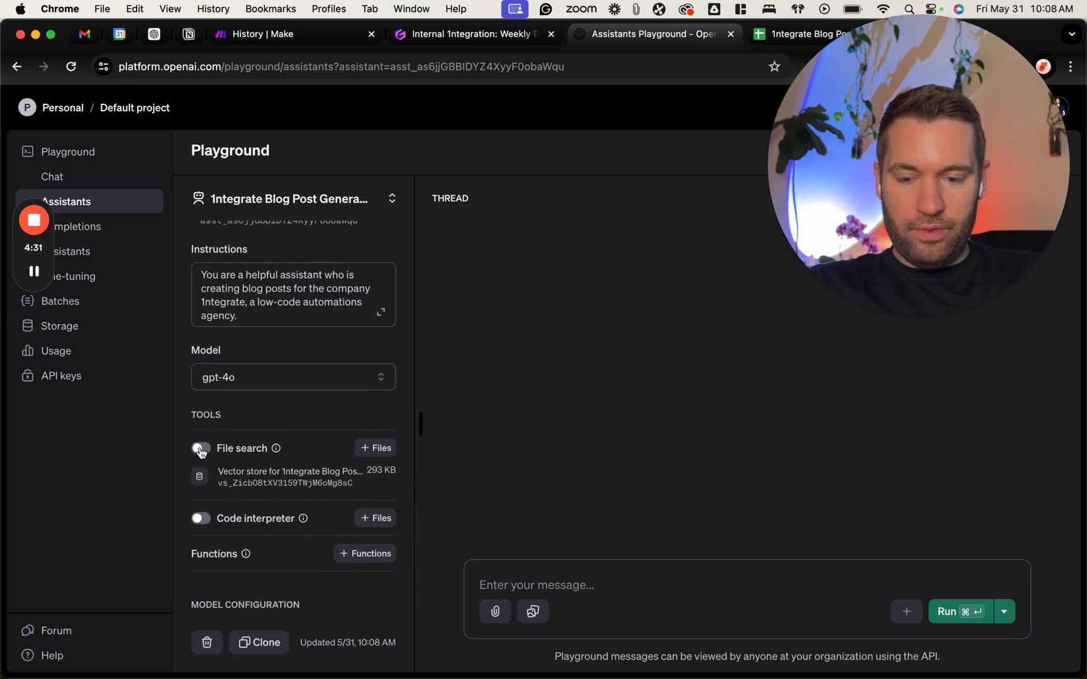
scroll(264, 463, down, 5)
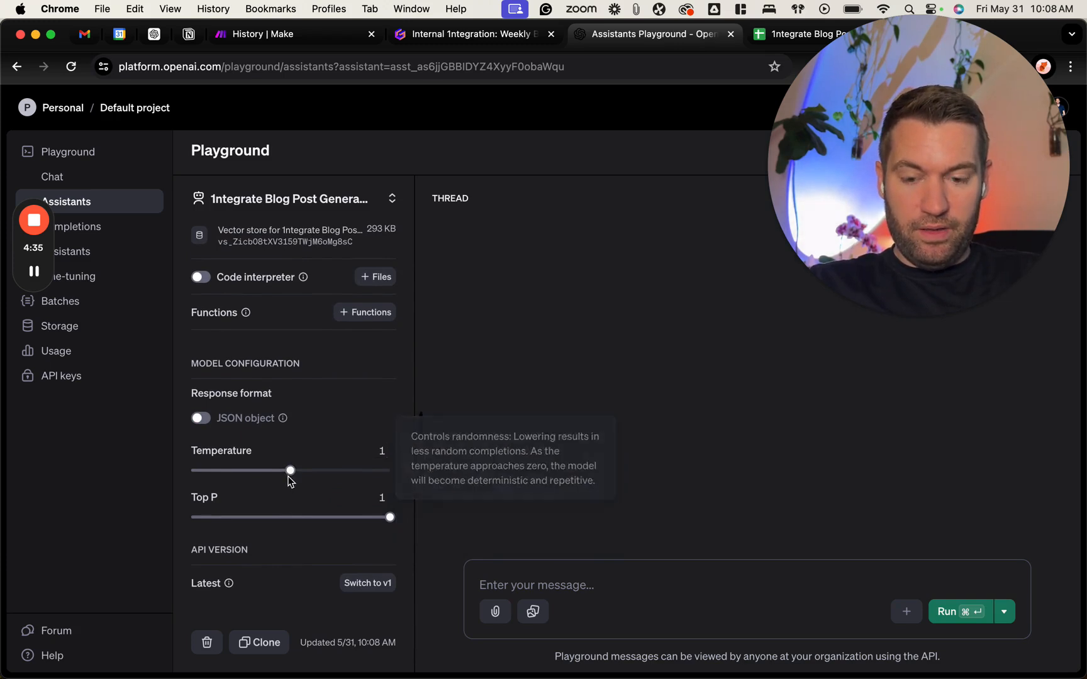
drag(290, 471, 265, 471)
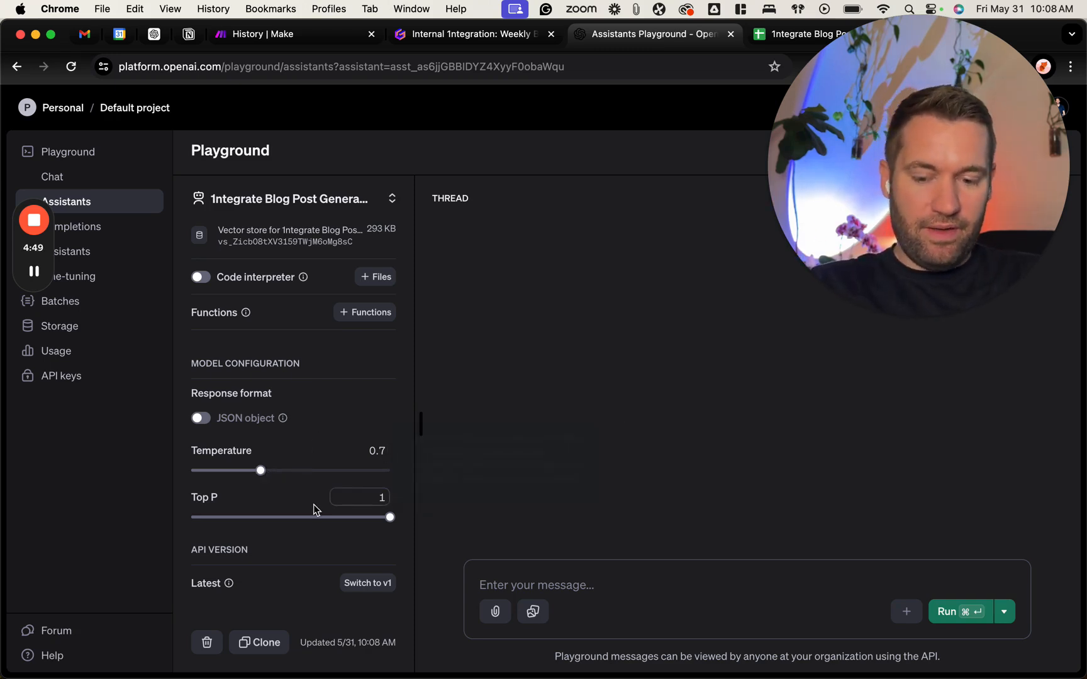
- Review the assistant's configuration from the instructions through the model, tools and Top P settings
scroll(313, 508, down, 1)
mouse_move(313, 505)
scroll(313, 505, up, 5)
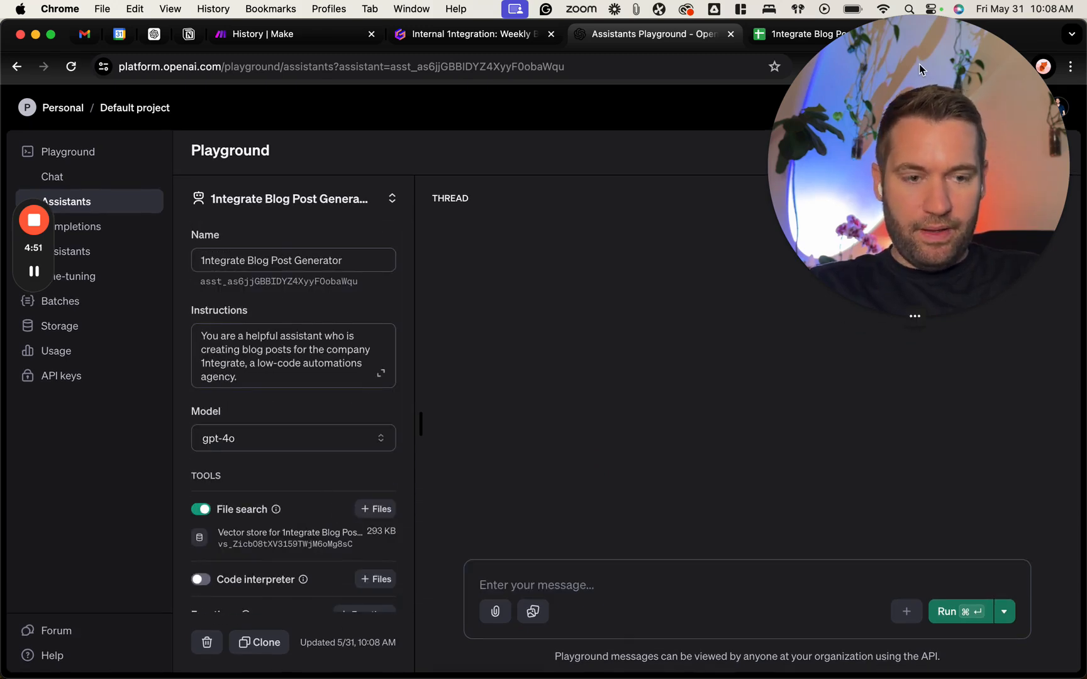
drag(918, 89, 655, 236)
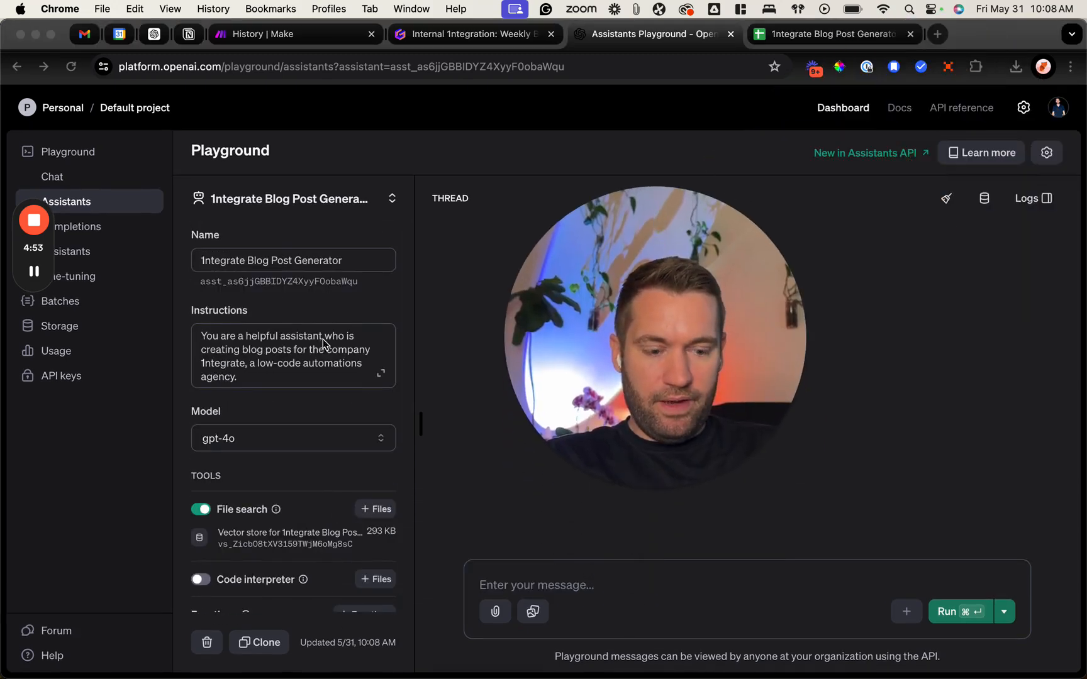
scroll(366, 340, down, 3)
scroll(366, 340, down, 5)
scroll(369, 340, up, 10)
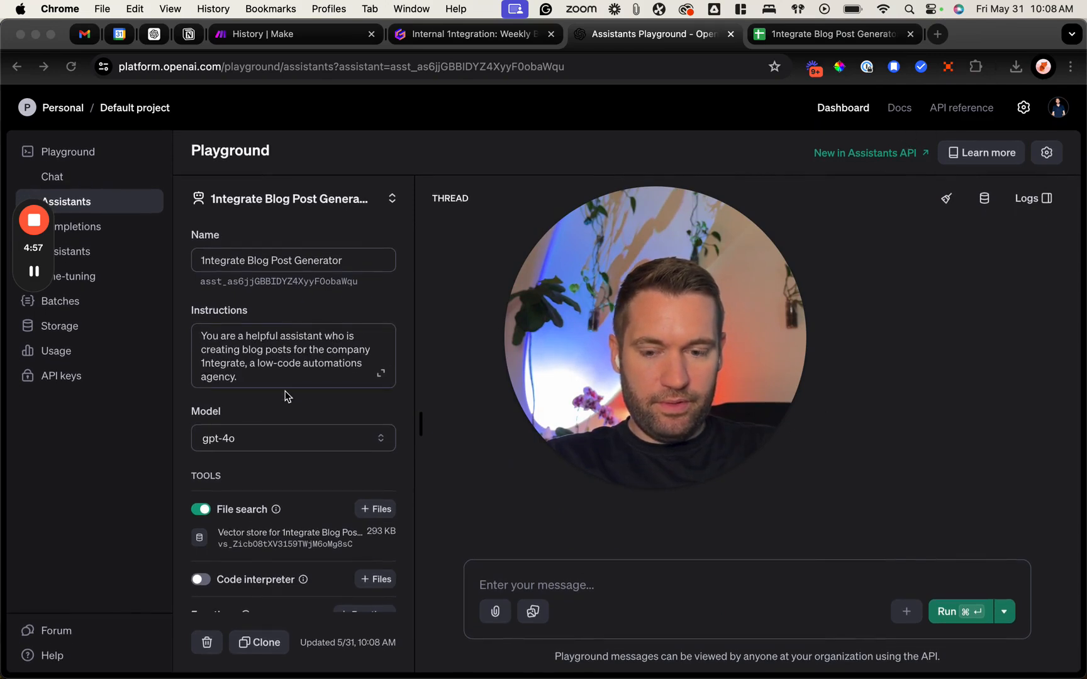
- Check which assistants can be selected, close the list without switching, and look over the current assistant's settings
click(285, 204)
click(285, 206)
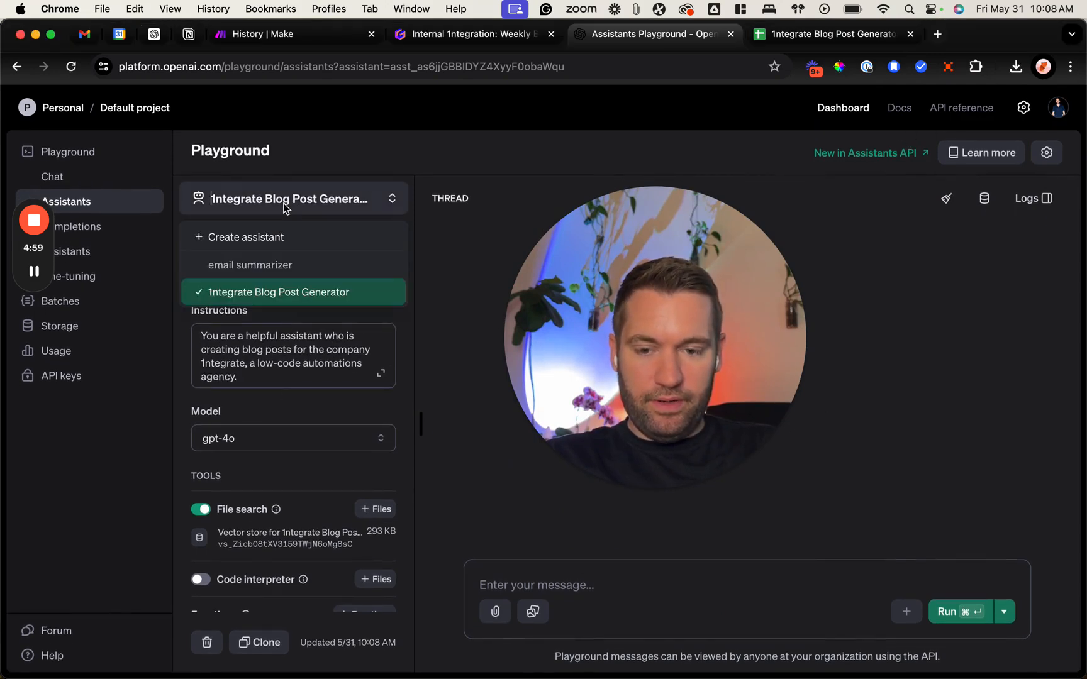
click(285, 205)
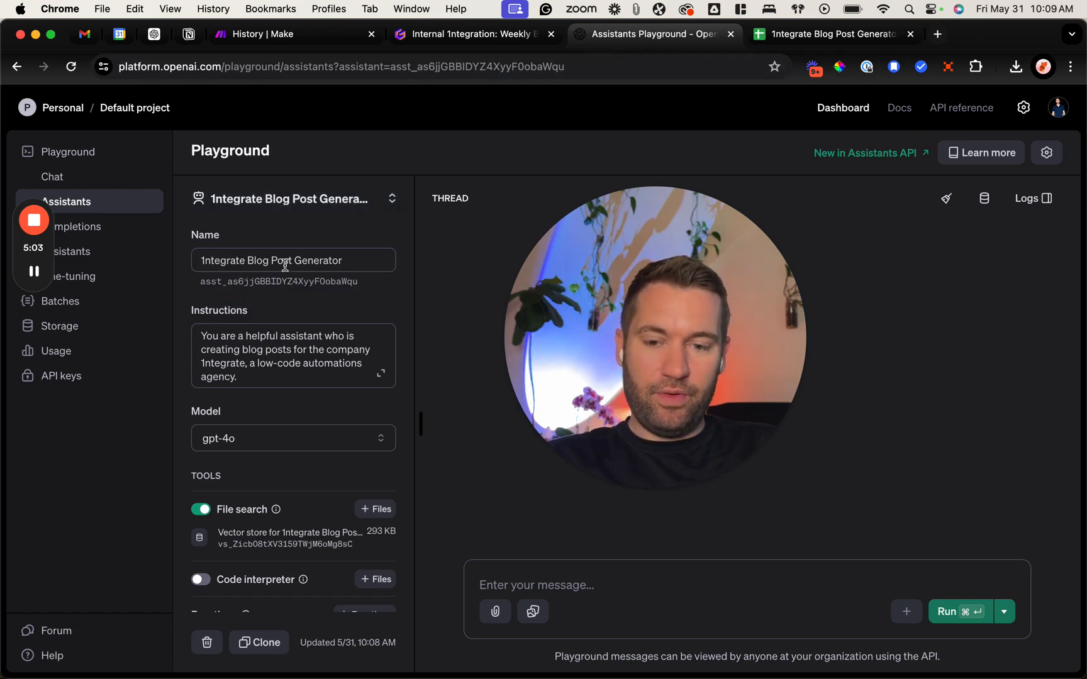
scroll(283, 359, down, 3)
scroll(283, 353, up, 3)
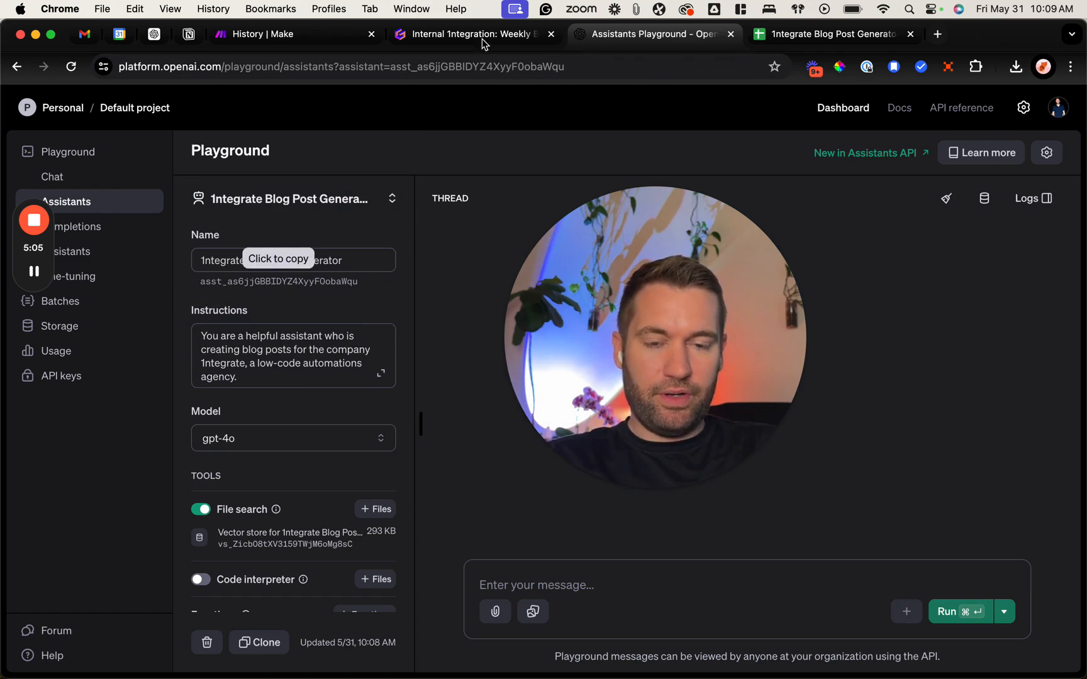
- Switch back to the May 20, 2024 run in Make and view the scenario's whole chain of modules
click(299, 38)
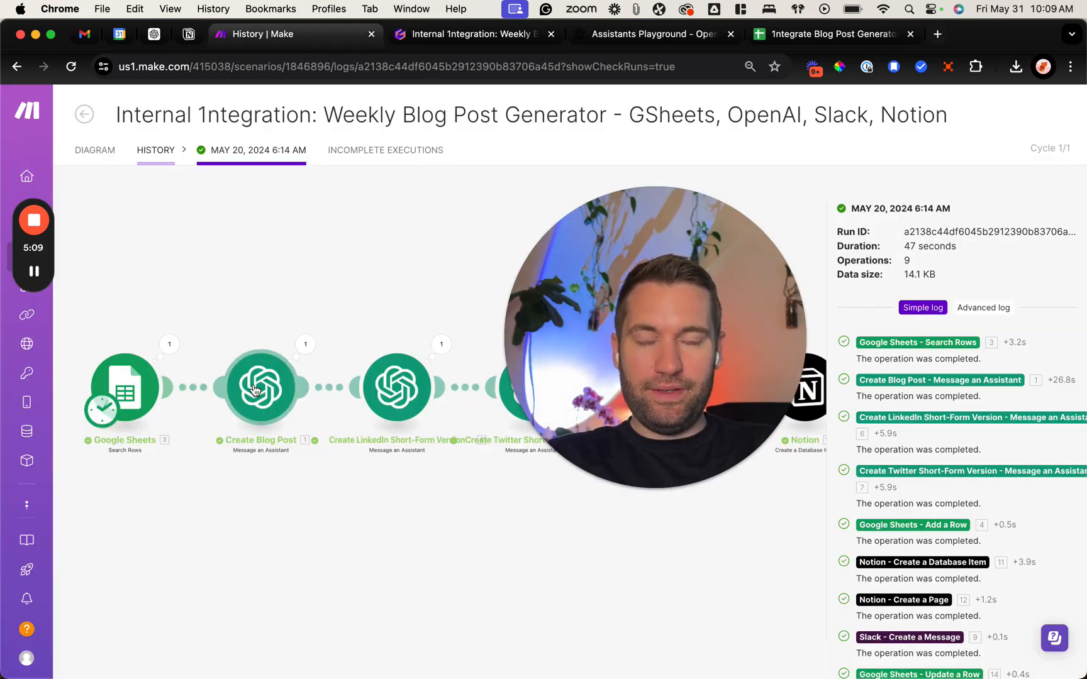
drag(594, 336, 862, 594)
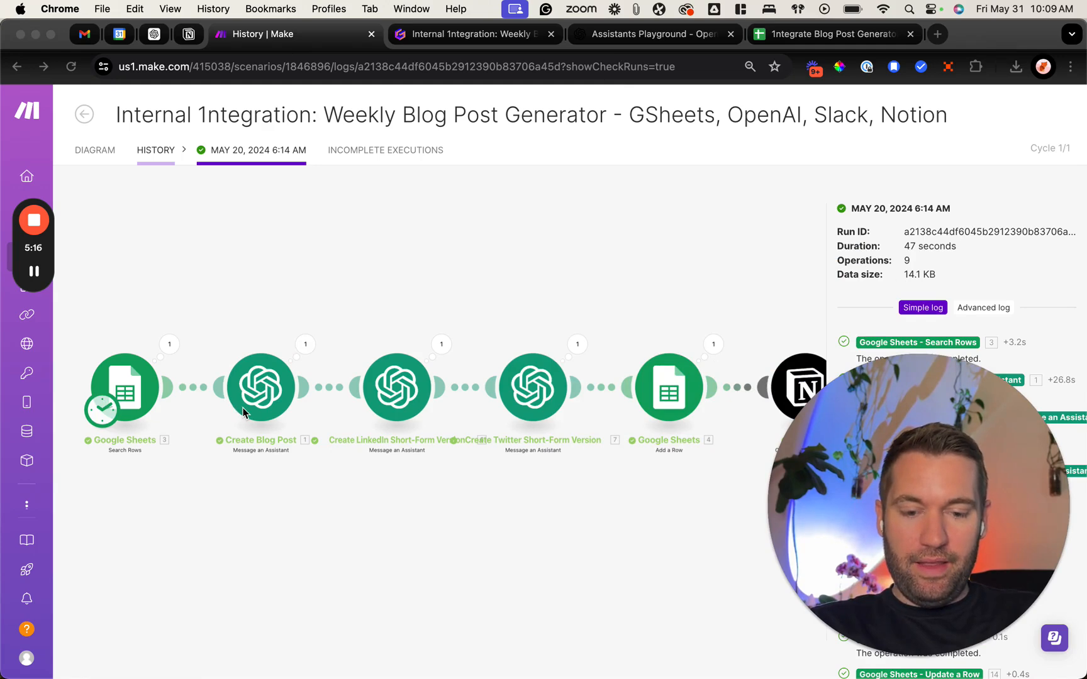
click(267, 485)
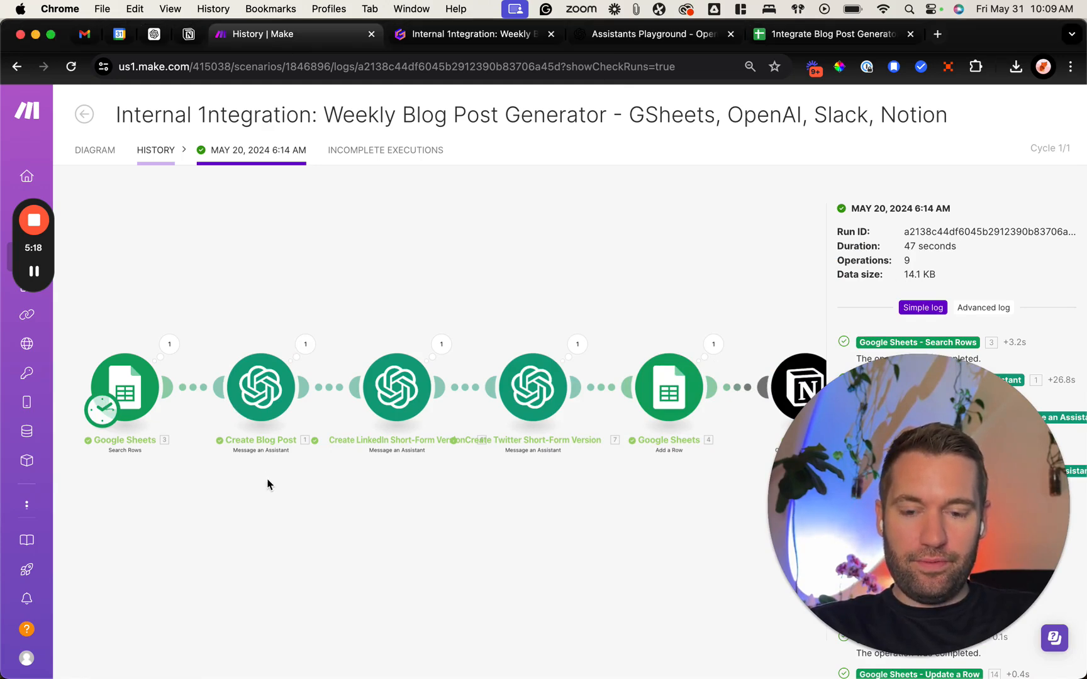
scroll(261, 387, up, 3)
scroll(267, 405, down, 10)
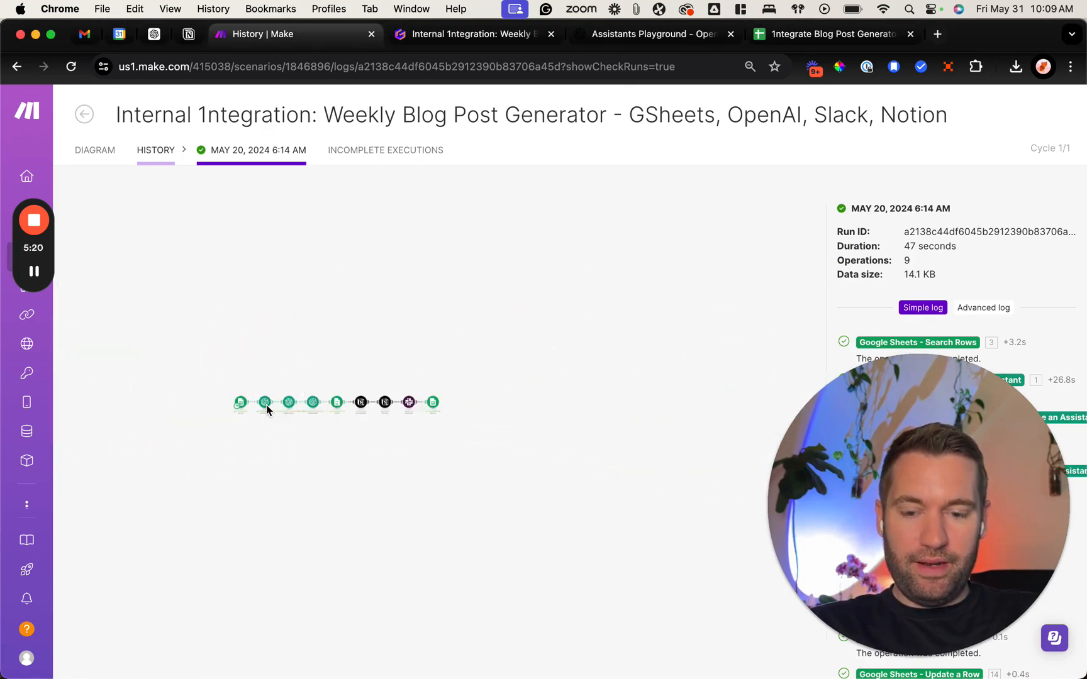
scroll(262, 432, up, 5)
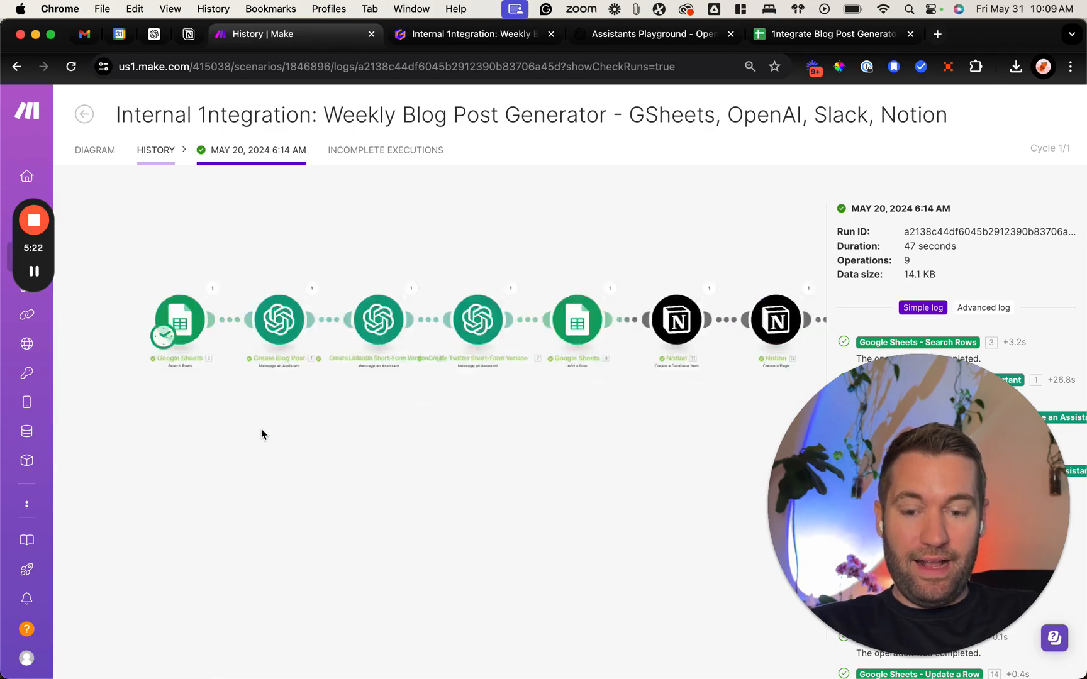
- Inspect the mappings of the Create LinkedIn Short-Form Version module in the May 20, 2024 run
scroll(261, 428, up, 5)
drag(260, 428, 269, 624)
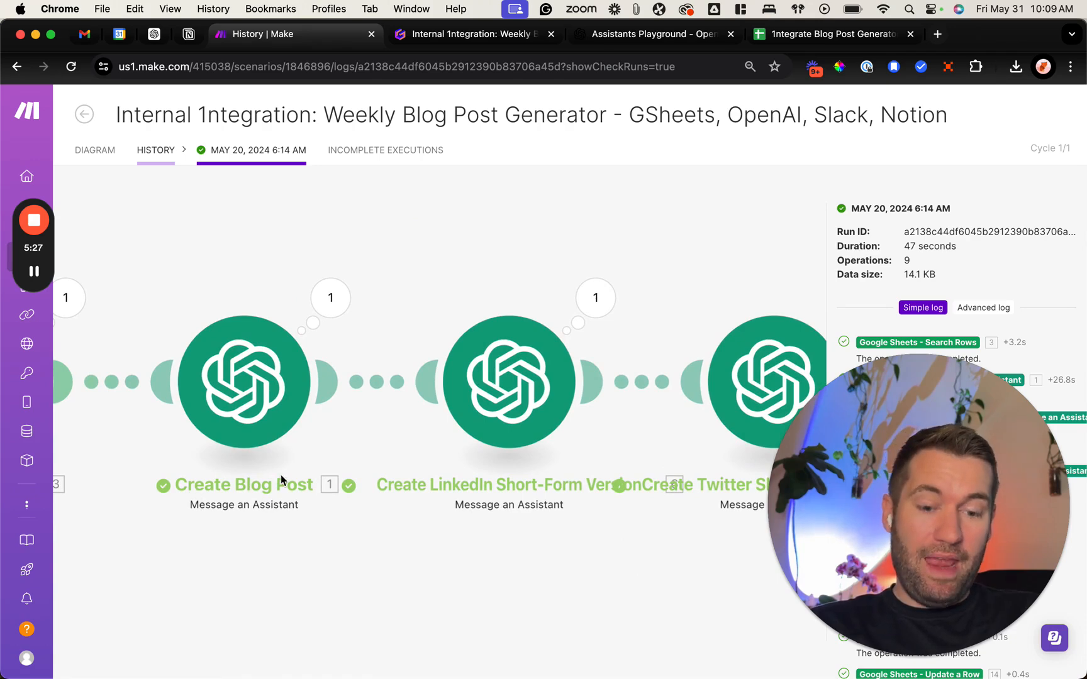
drag(444, 588, 354, 501)
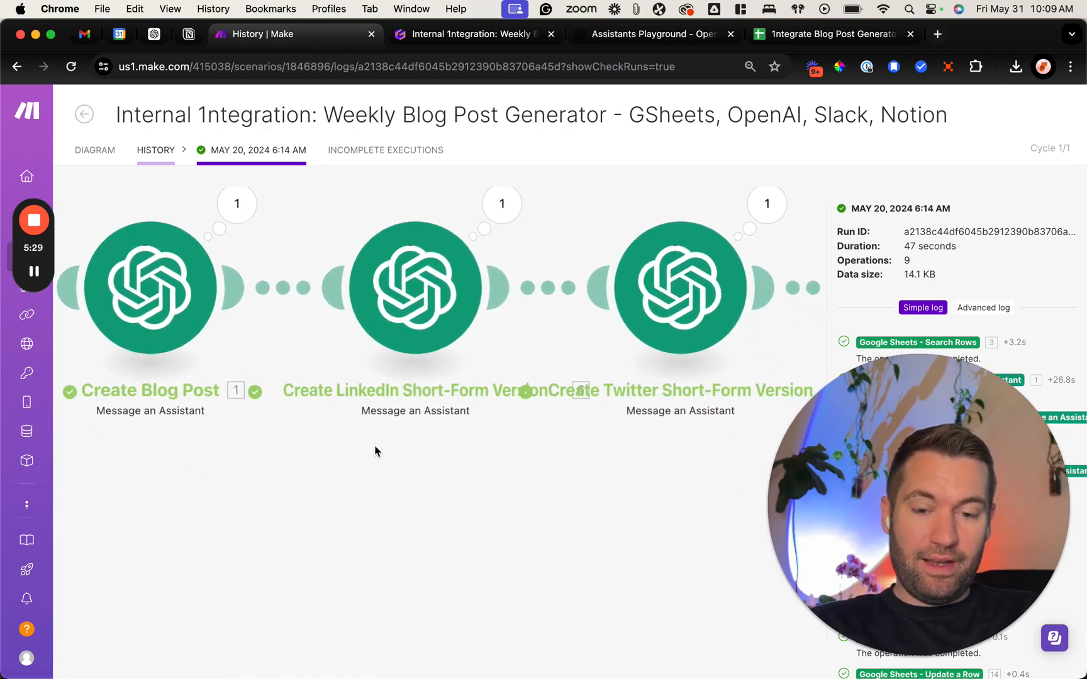
click(415, 328)
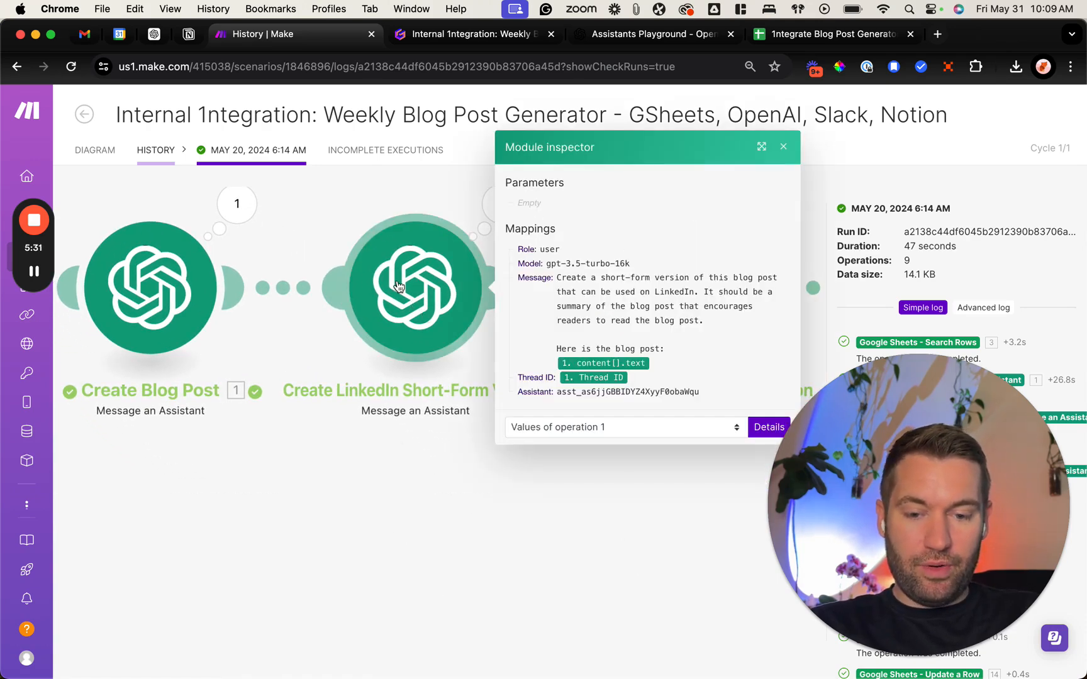
click(384, 482)
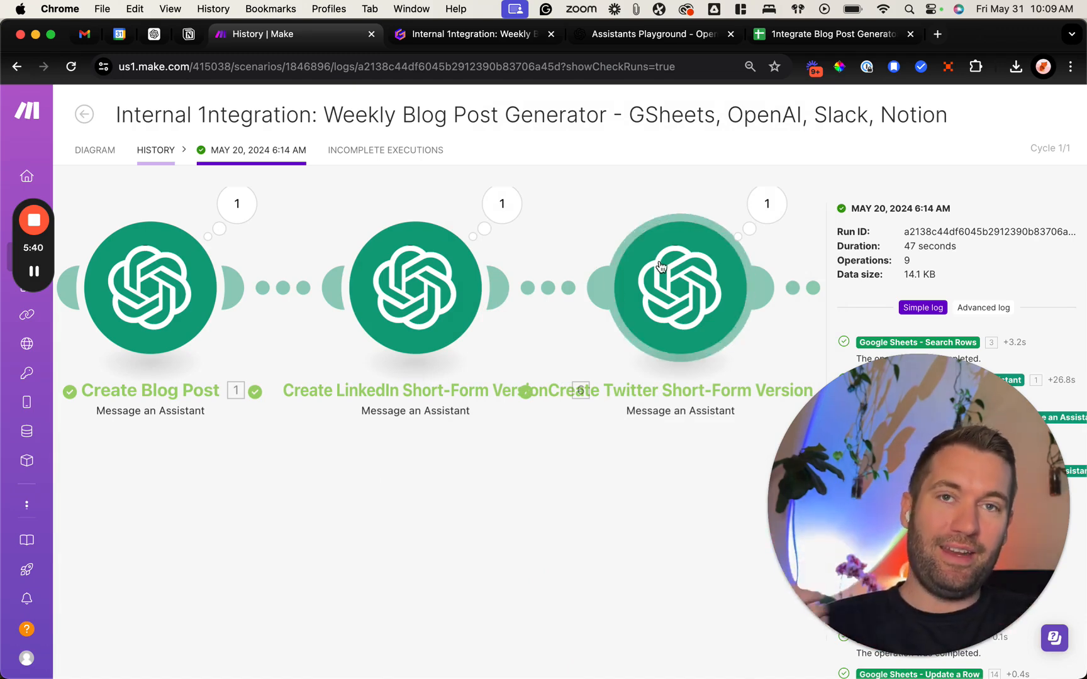
scroll(357, 491, right, 5)
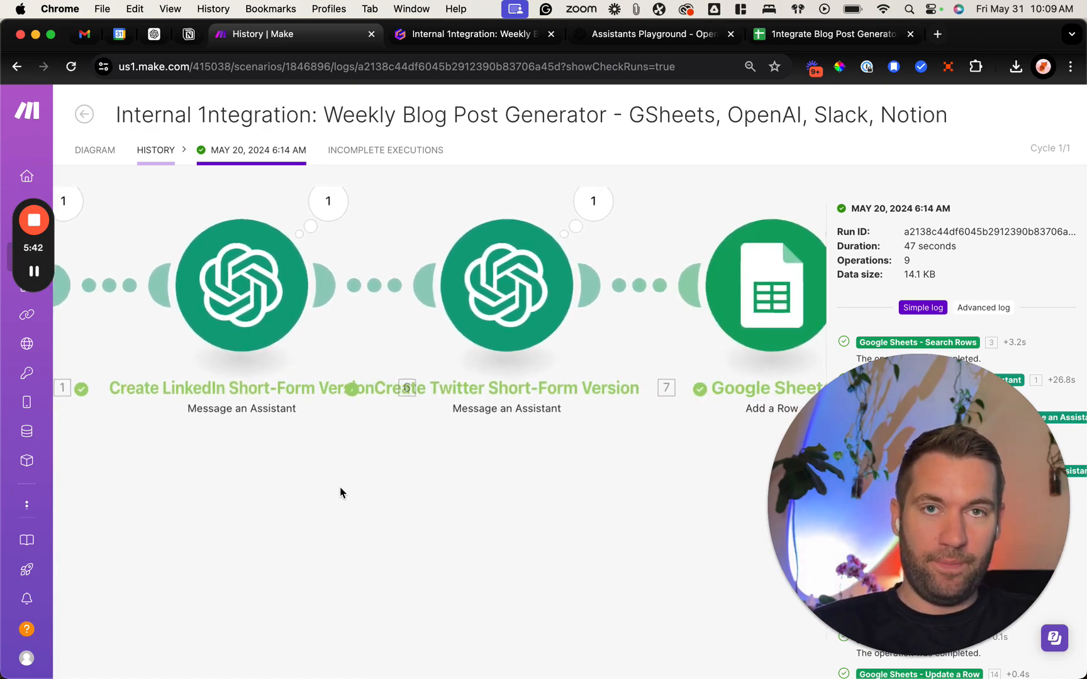
drag(342, 491, 626, 507)
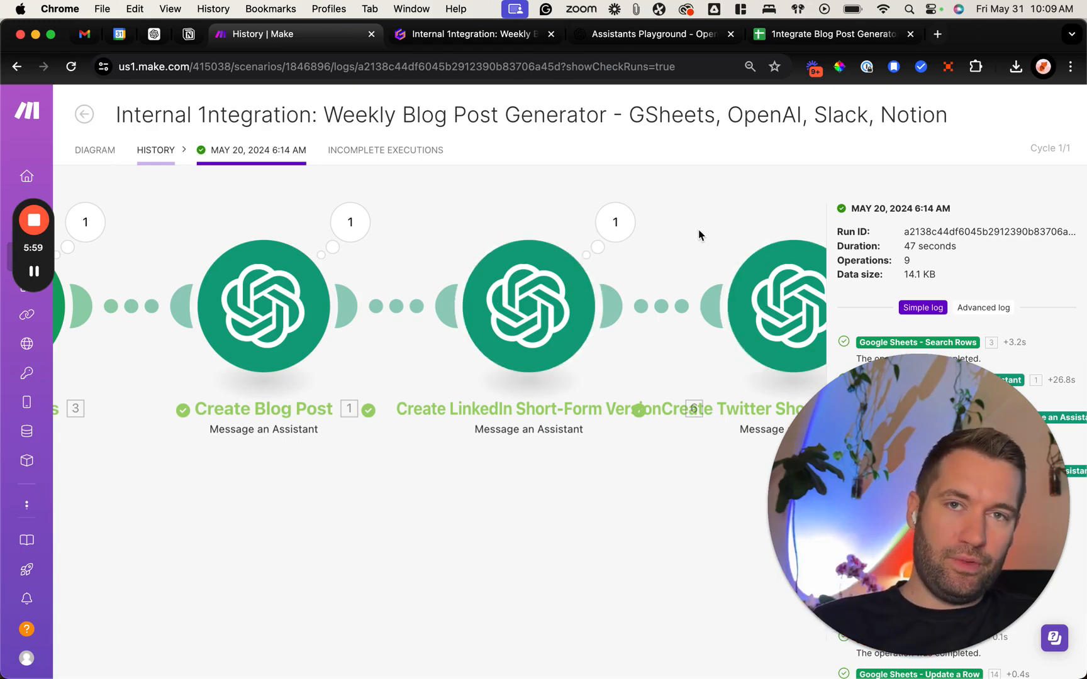
- Open the scenario for editing and set the Create Blog Post module's model to gpt-4o (system)
click(105, 152)
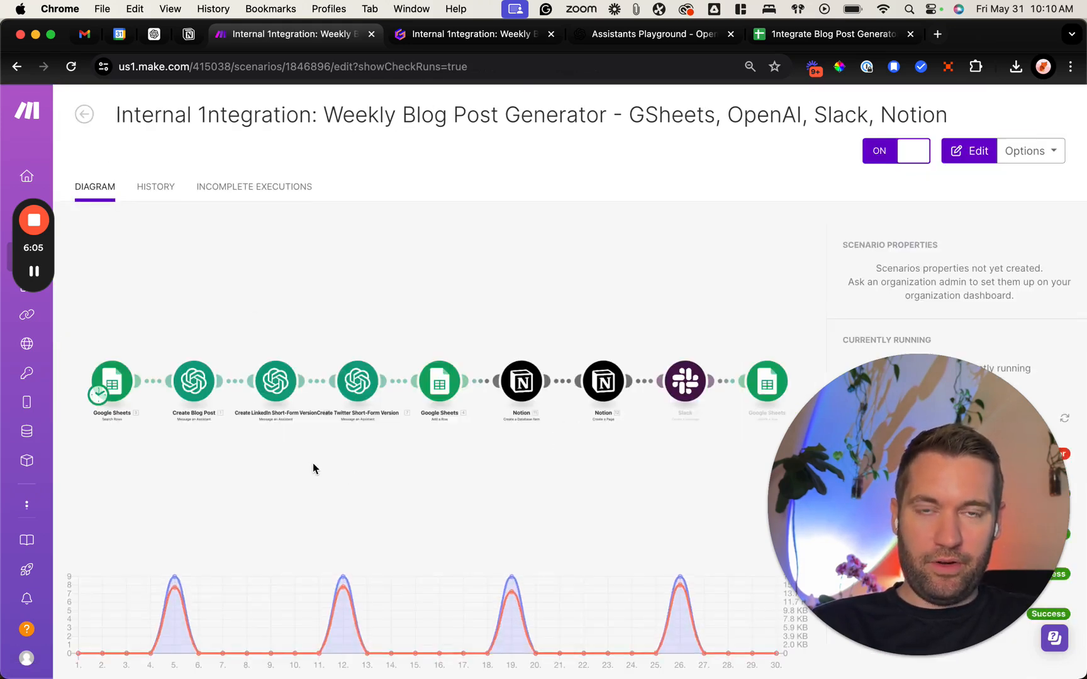
scroll(308, 461, up, 5)
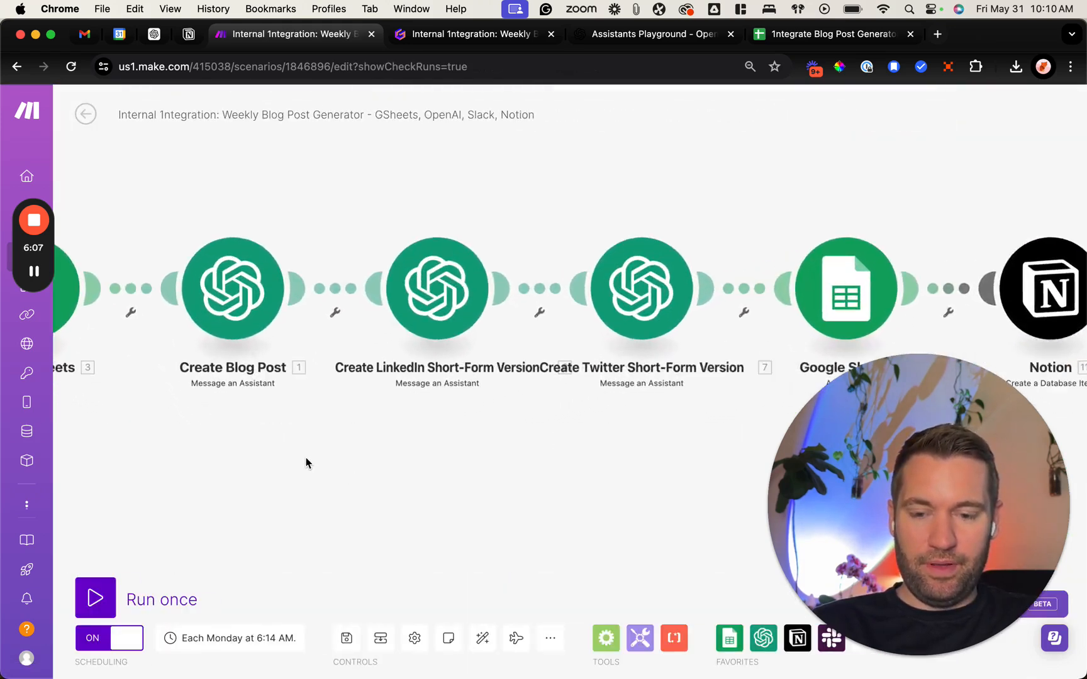
click(260, 295)
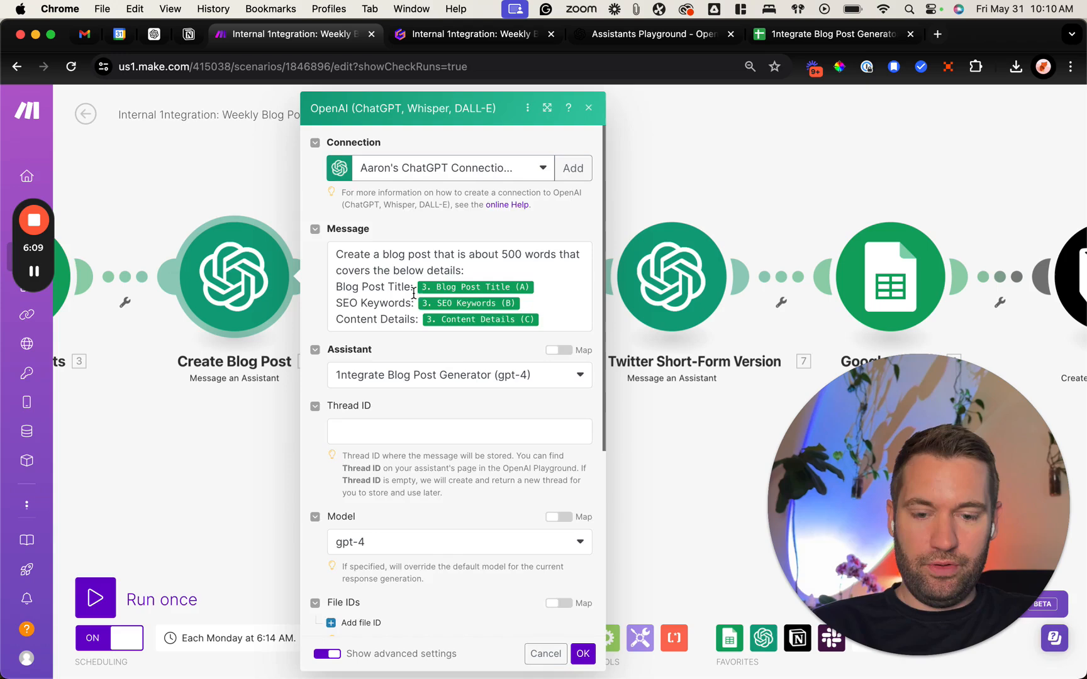
scroll(420, 310, down, 3)
scroll(421, 309, down, 3)
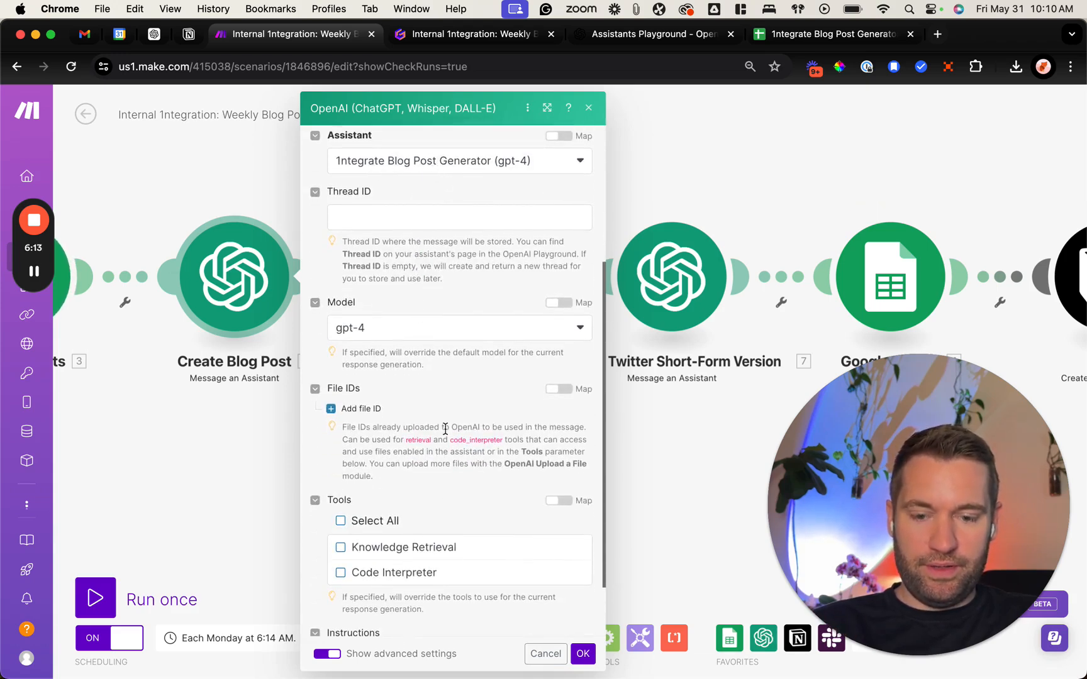
scroll(444, 437, down, 2)
click(399, 264)
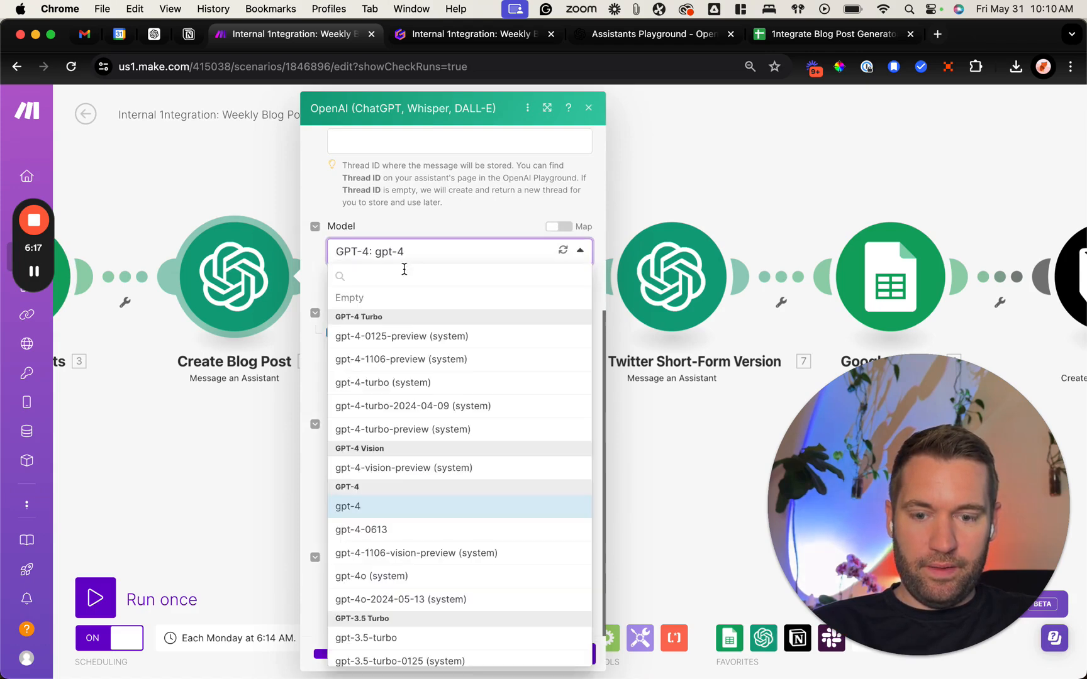
click(390, 577)
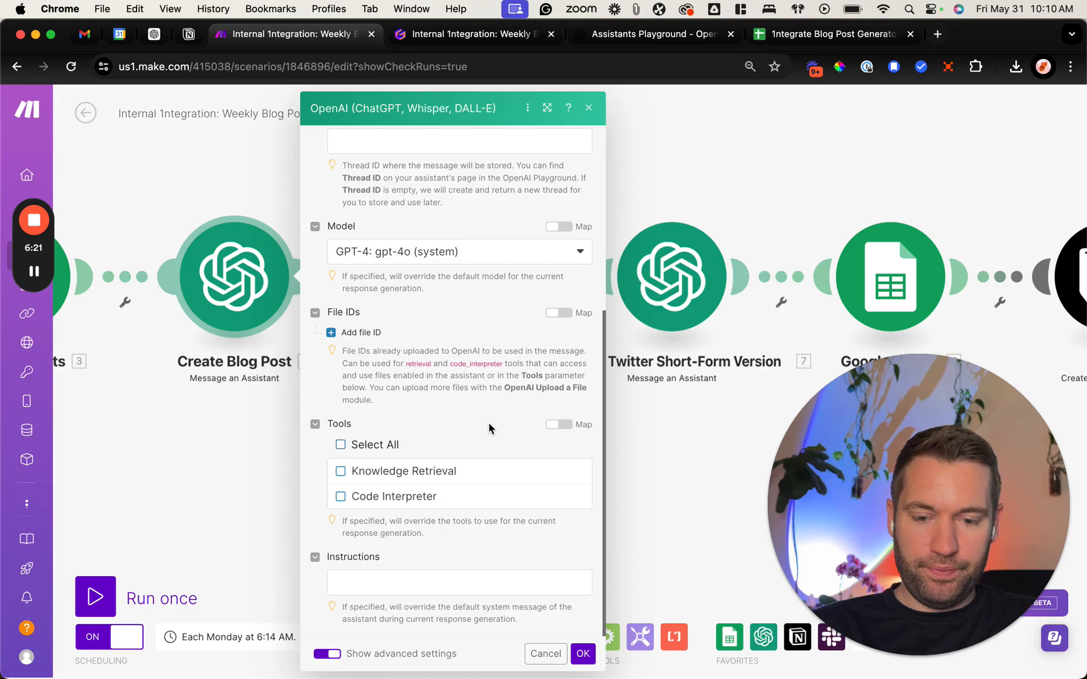
click(582, 653)
- Check the message prompt and mapped content of the Create LinkedIn Short-Form Version module, leaving its settings unchanged
click(440, 276)
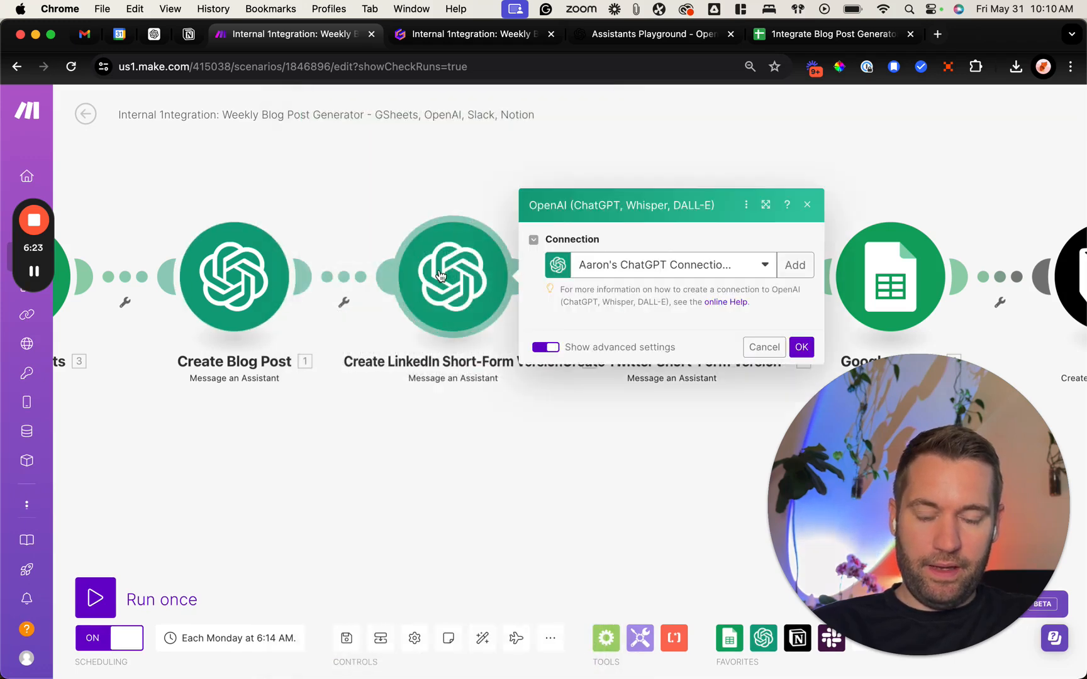
click(674, 309)
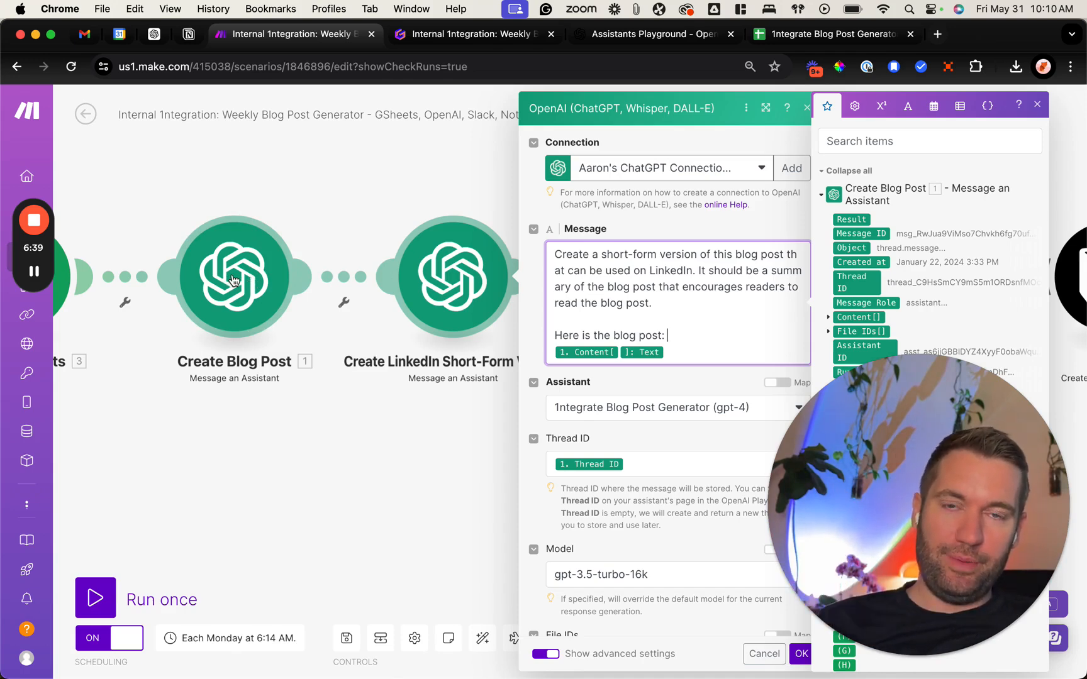
click(1034, 108)
click(807, 108)
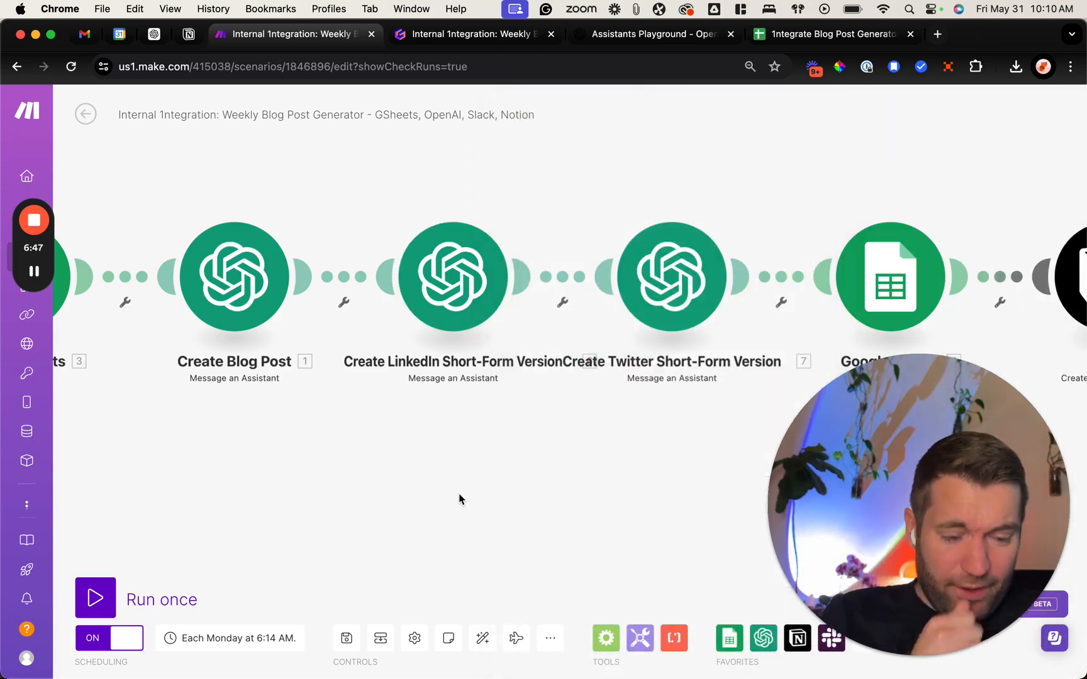
- Set the Create Twitter Short-Form Version module's model to gpt-4o (system)
click(673, 251)
drag(884, 400, 594, 416)
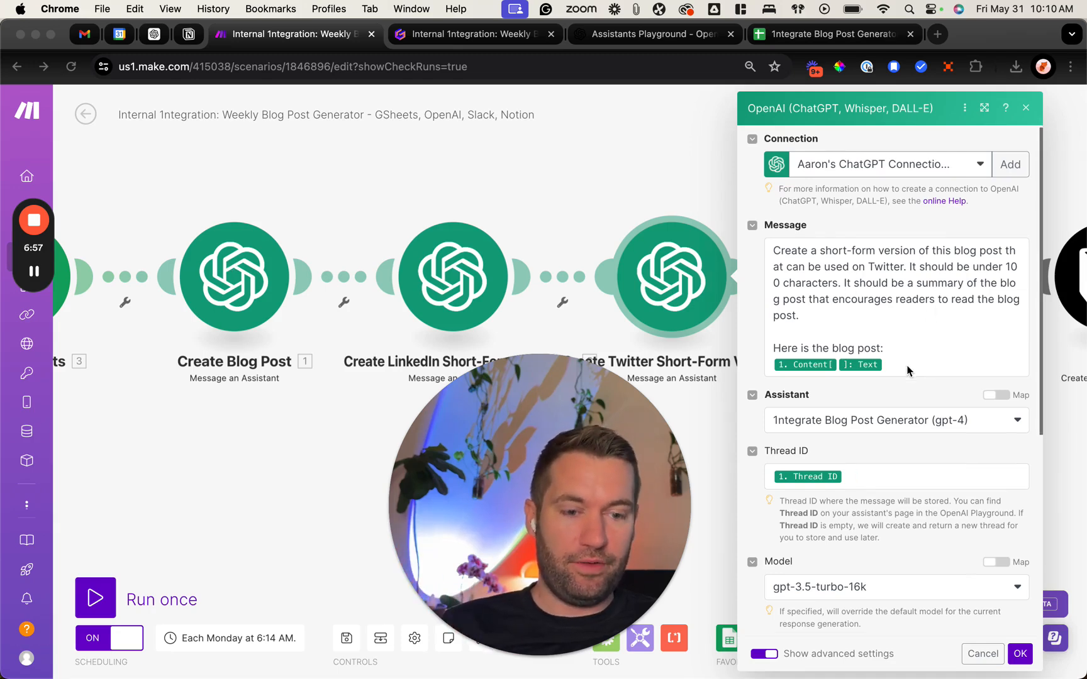
scroll(907, 371, down, 5)
scroll(907, 371, down, 5)
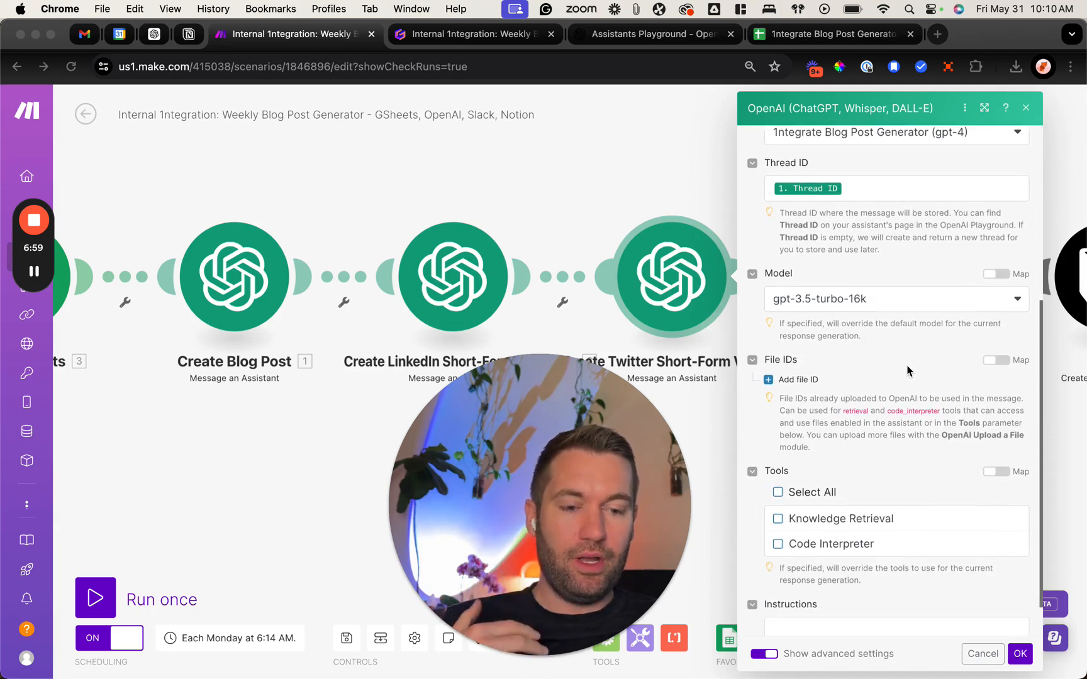
click(858, 304)
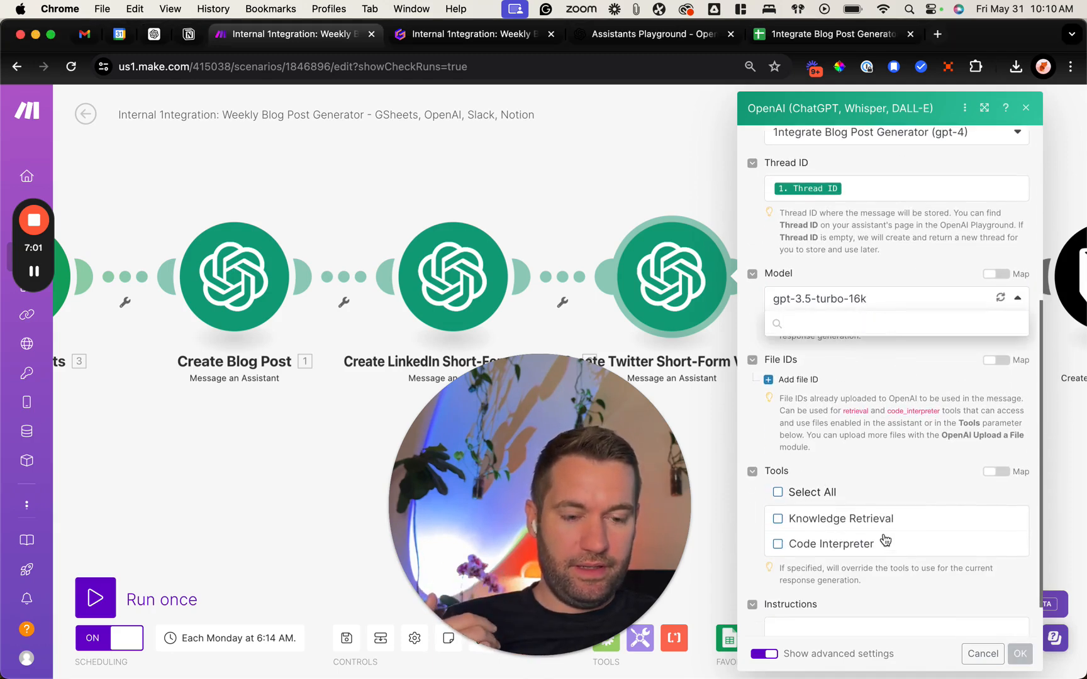
scroll(818, 478, down, 3)
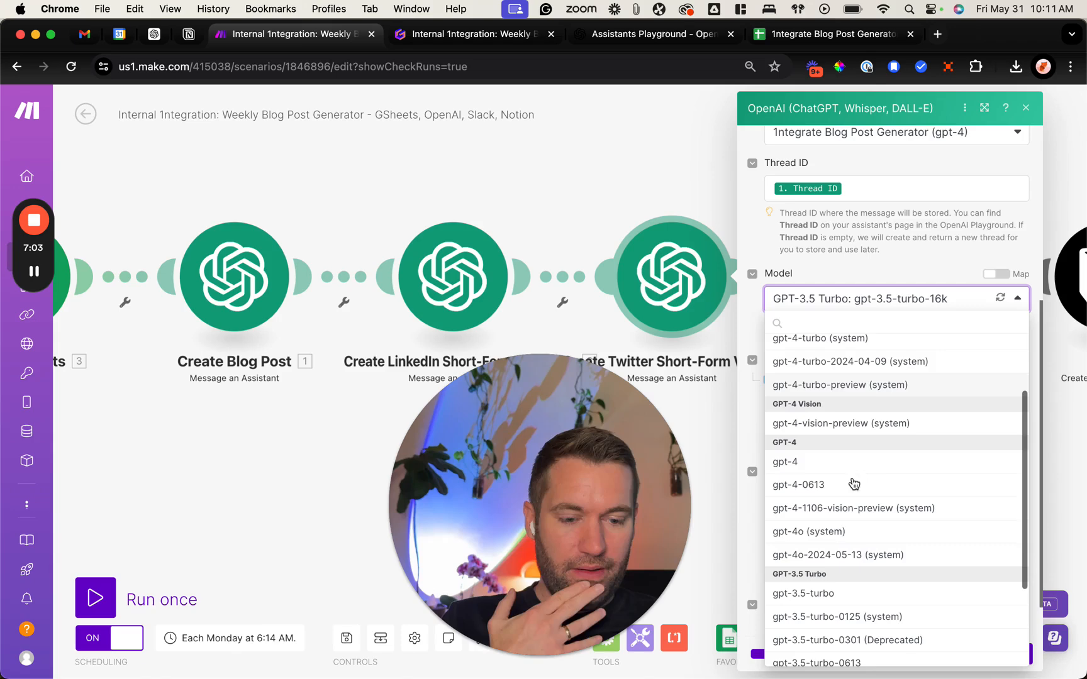
click(827, 532)
click(1020, 656)
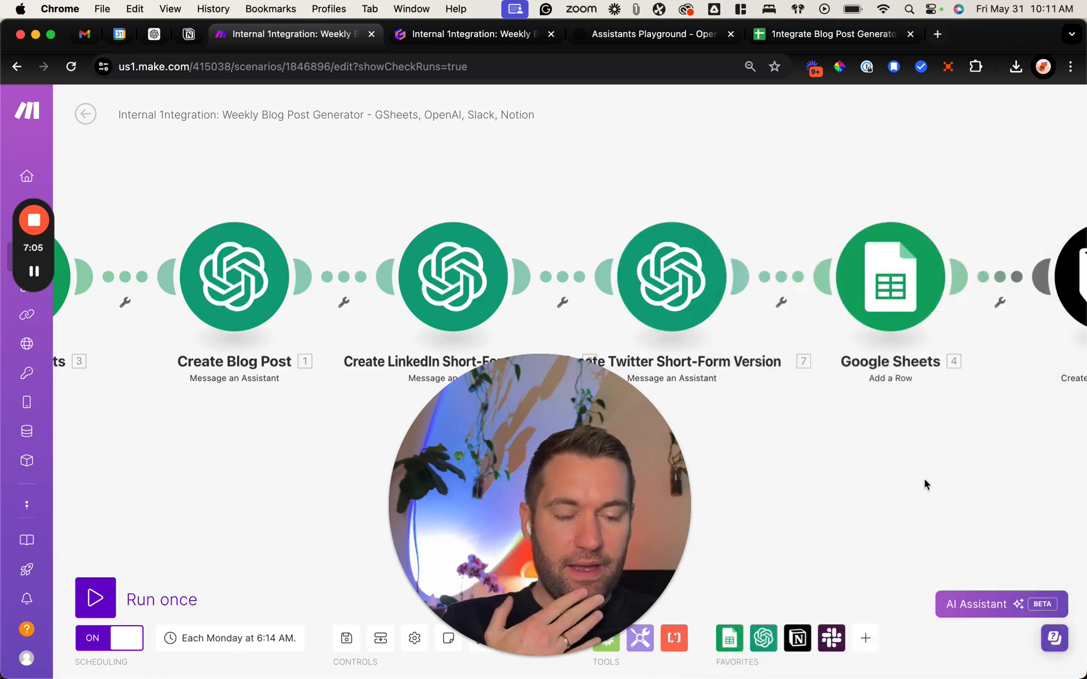
- Review the Google Sheets Add a Row module's spreadsheet, sheet and column mappings, and close it without changes
scroll(881, 478, right, 3)
click(768, 286)
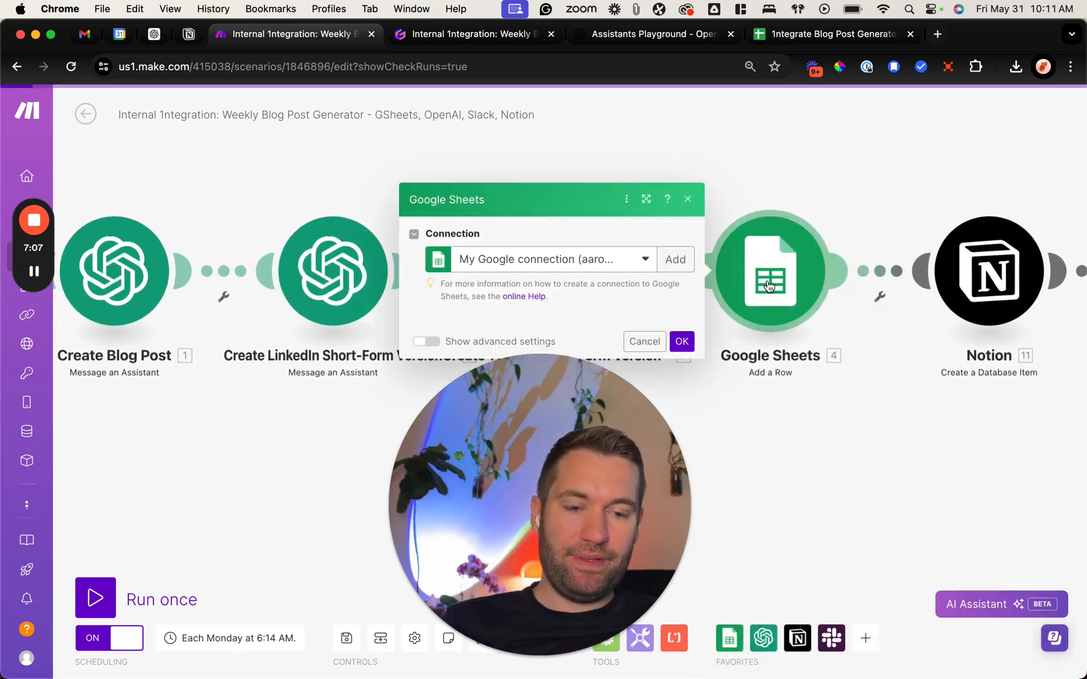
drag(481, 398, 893, 387)
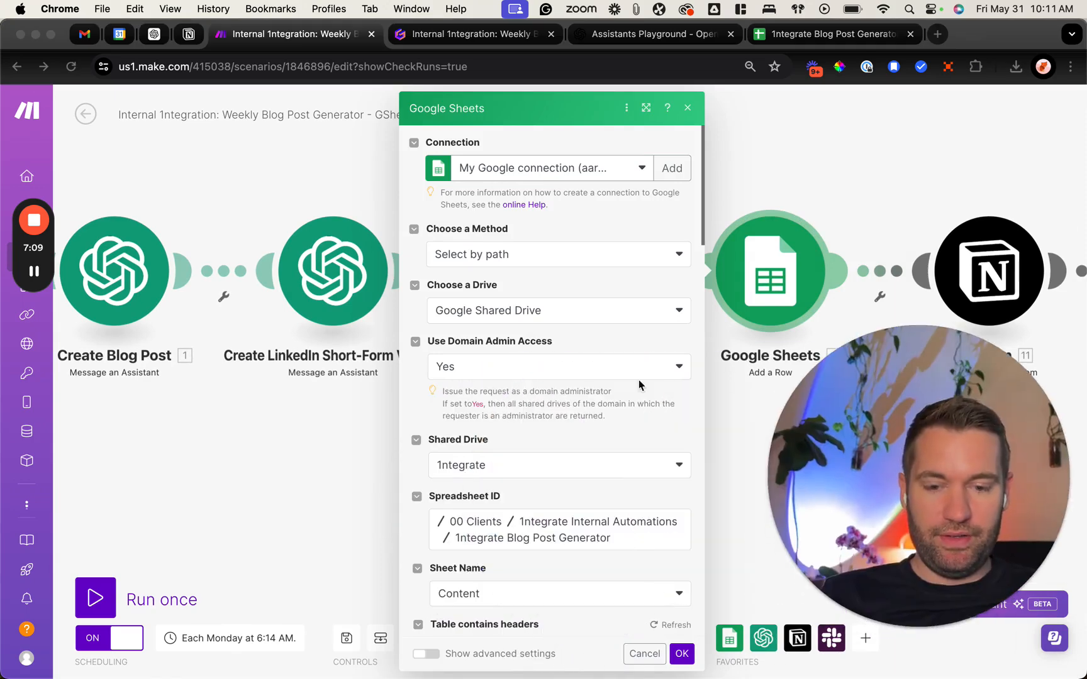
scroll(585, 388, down, 3)
scroll(534, 447, down, 4)
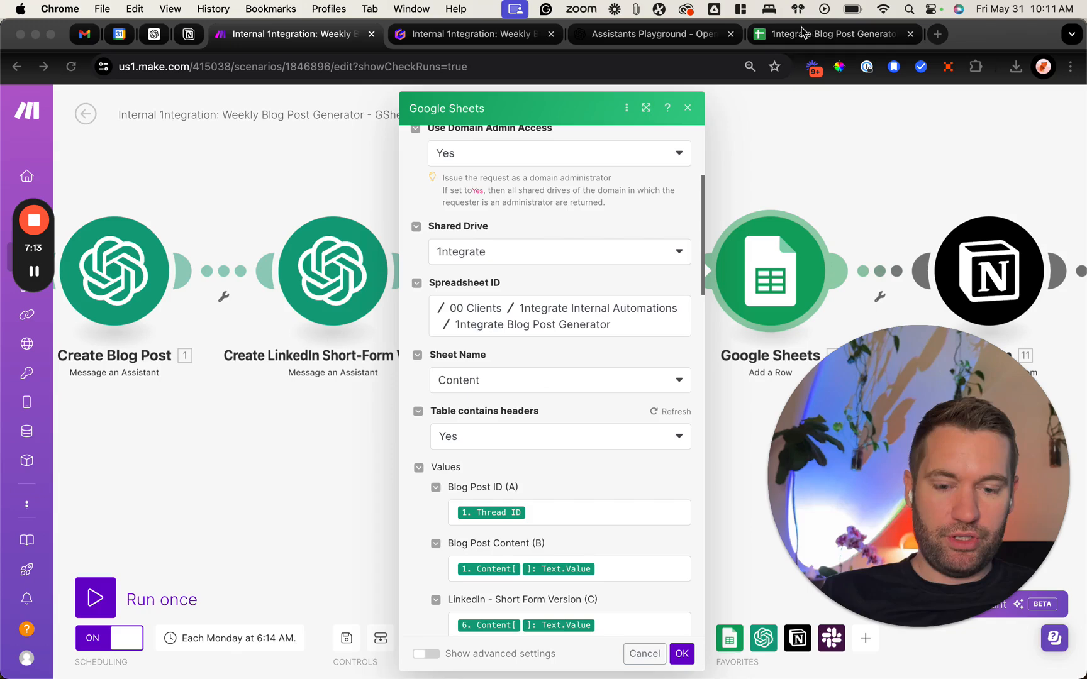
scroll(580, 459, down, 10)
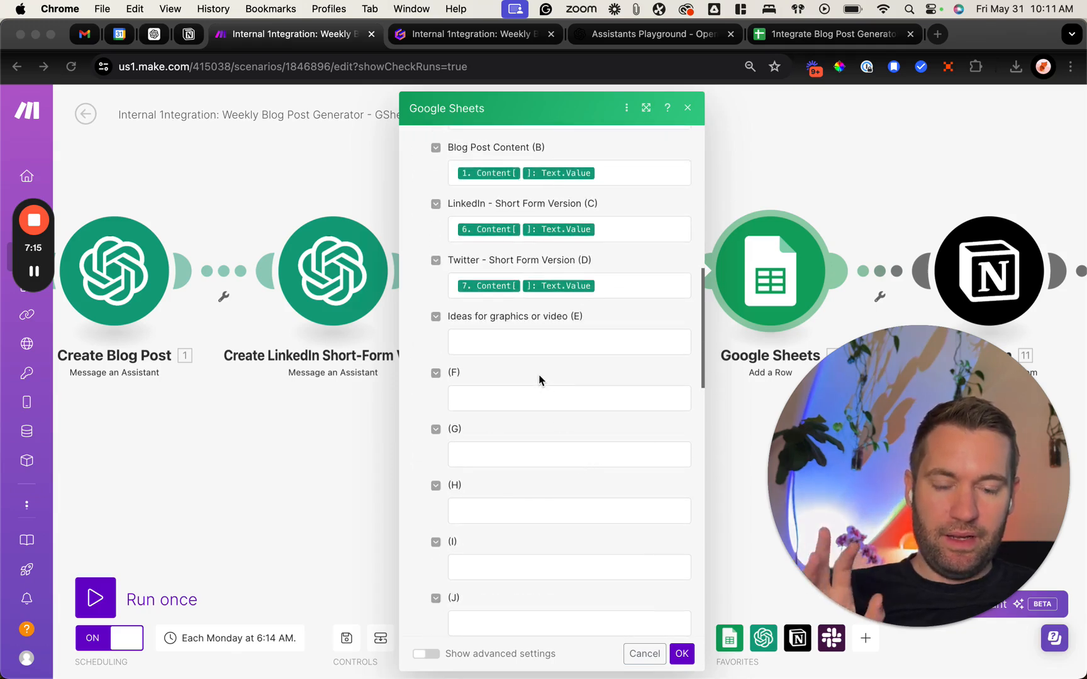
scroll(611, 305, up, 3)
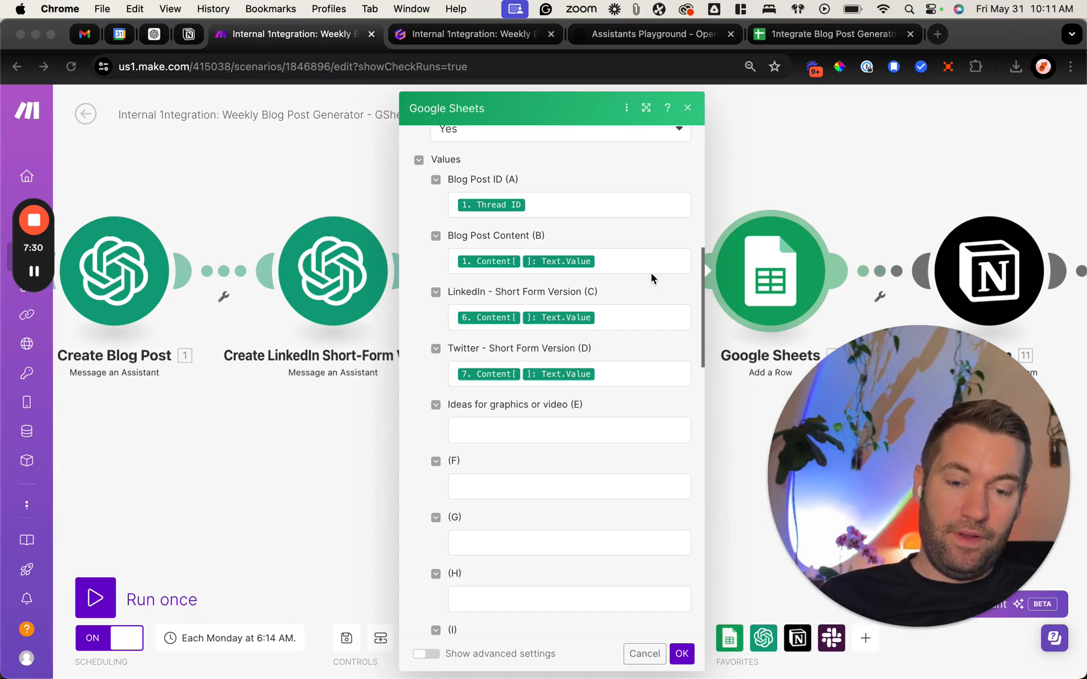
scroll(598, 359, up, 10)
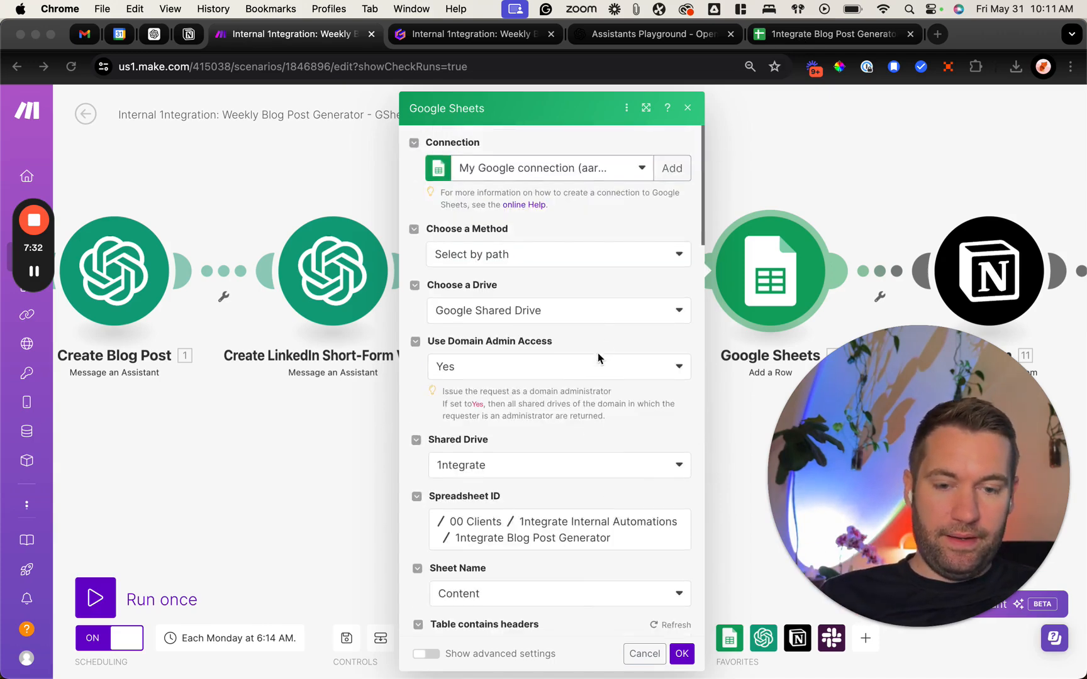
click(691, 112)
click(690, 109)
- Open the Notion Create a Page module and review its title mapping and the Blog Post heading and content blocks
drag(774, 111, 310, 184)
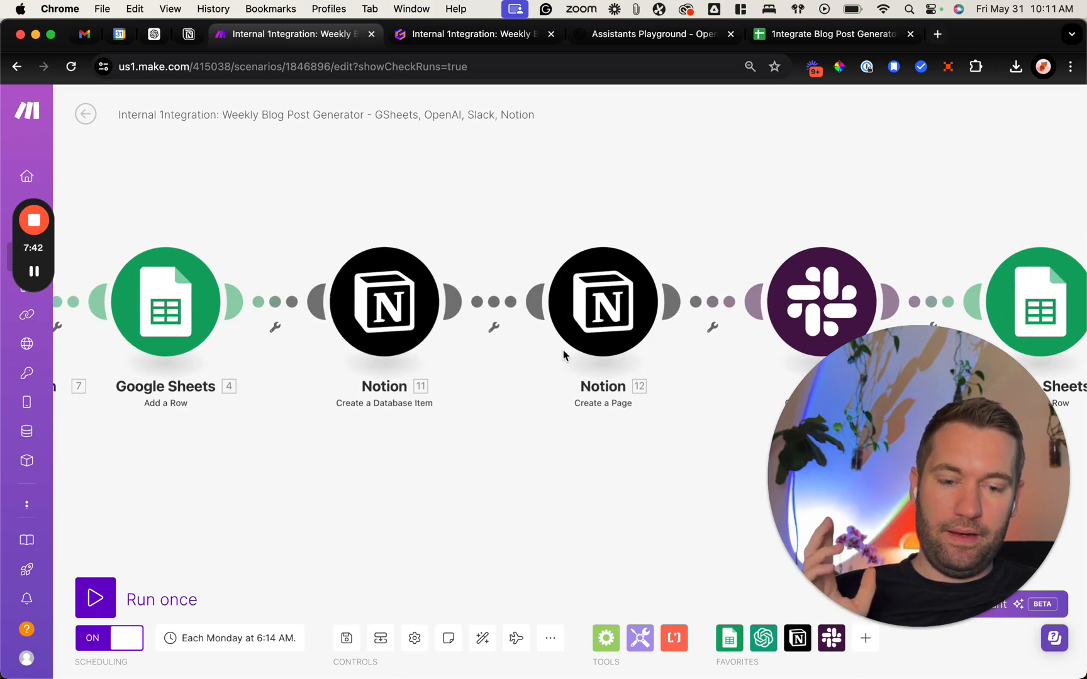
drag(629, 464, 347, 447)
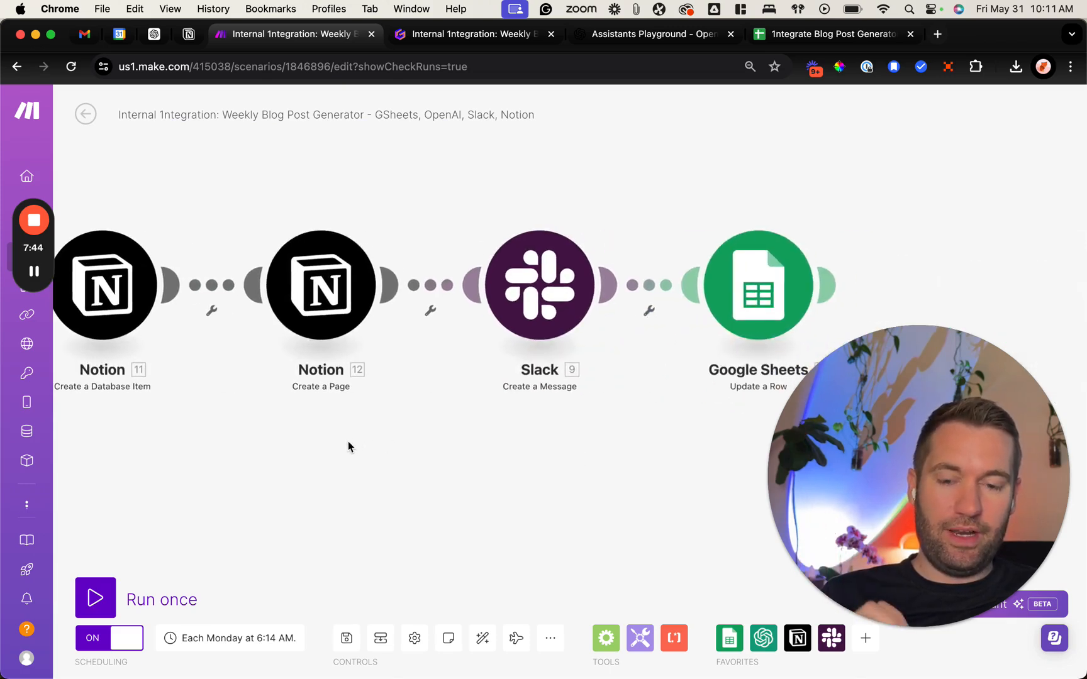
click(320, 289)
scroll(574, 491, down, 5)
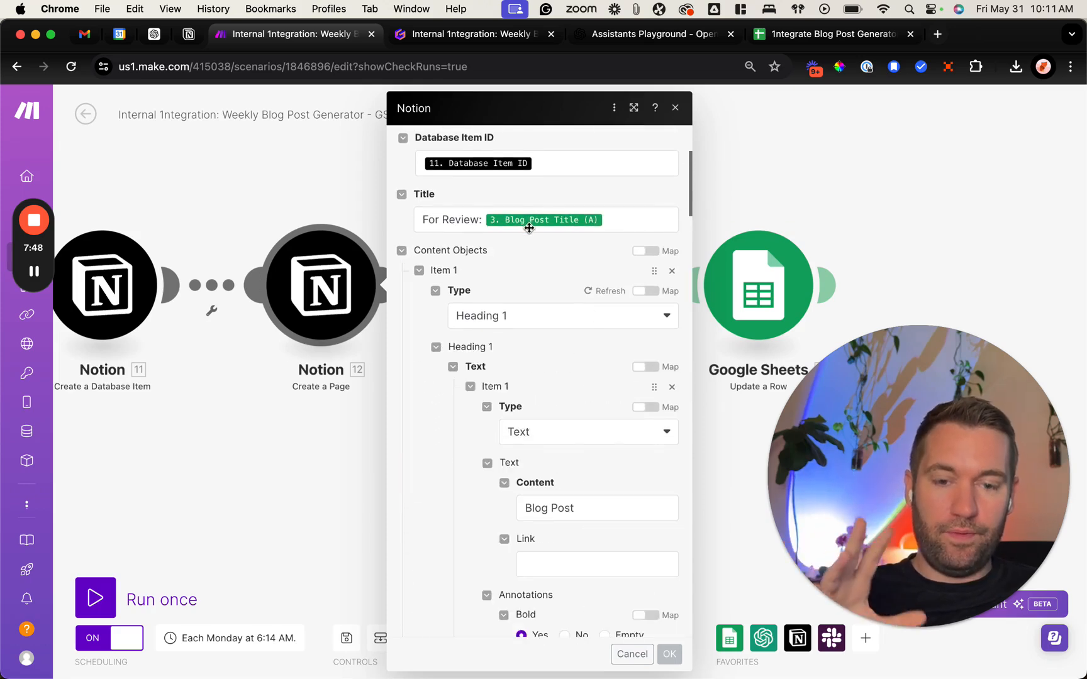
scroll(589, 425, down, 5)
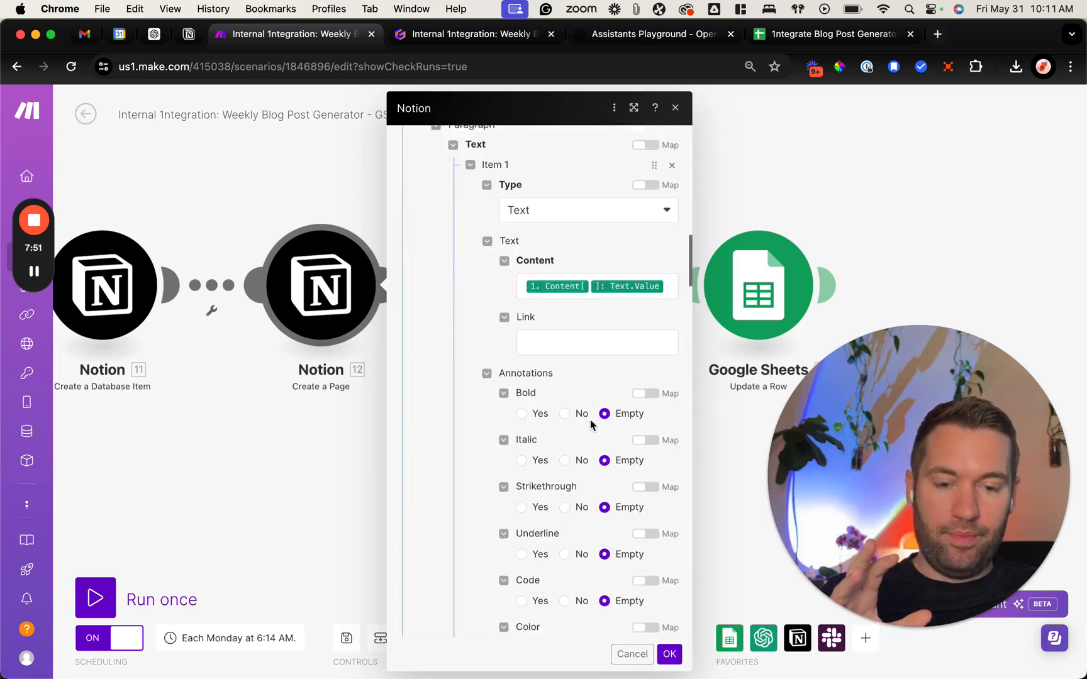
scroll(508, 239, up, 10)
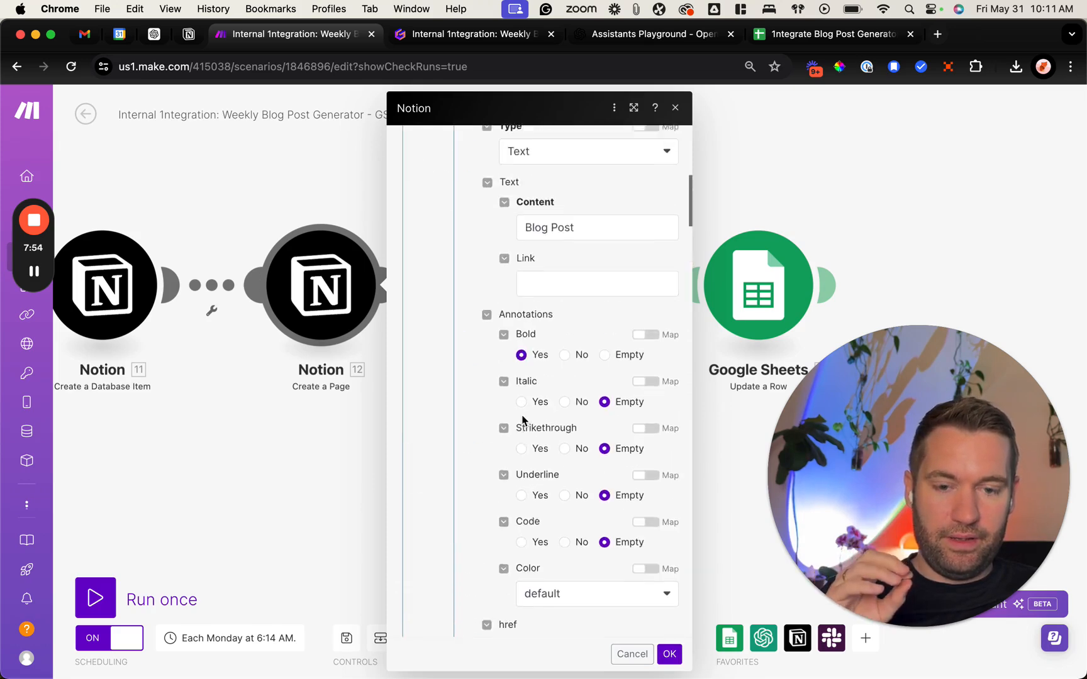
scroll(546, 448, down, 10)
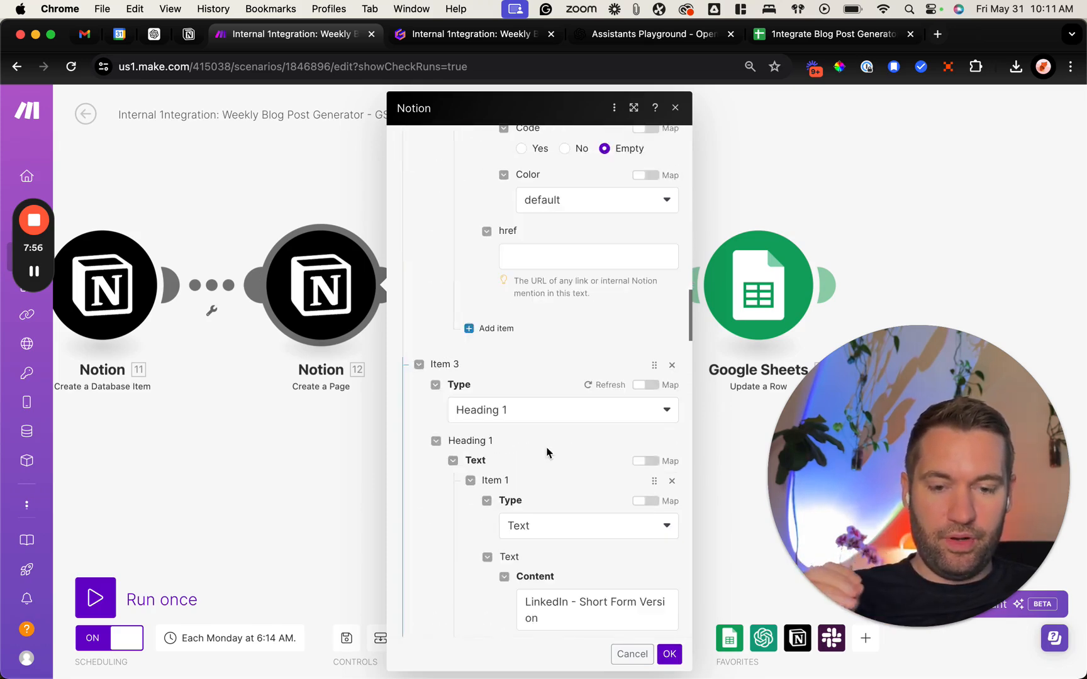
- Review the LinkedIn and Twitter short-form heading and paragraph blocks in the Notion page module, and close it without changes
scroll(546, 450, down, 3)
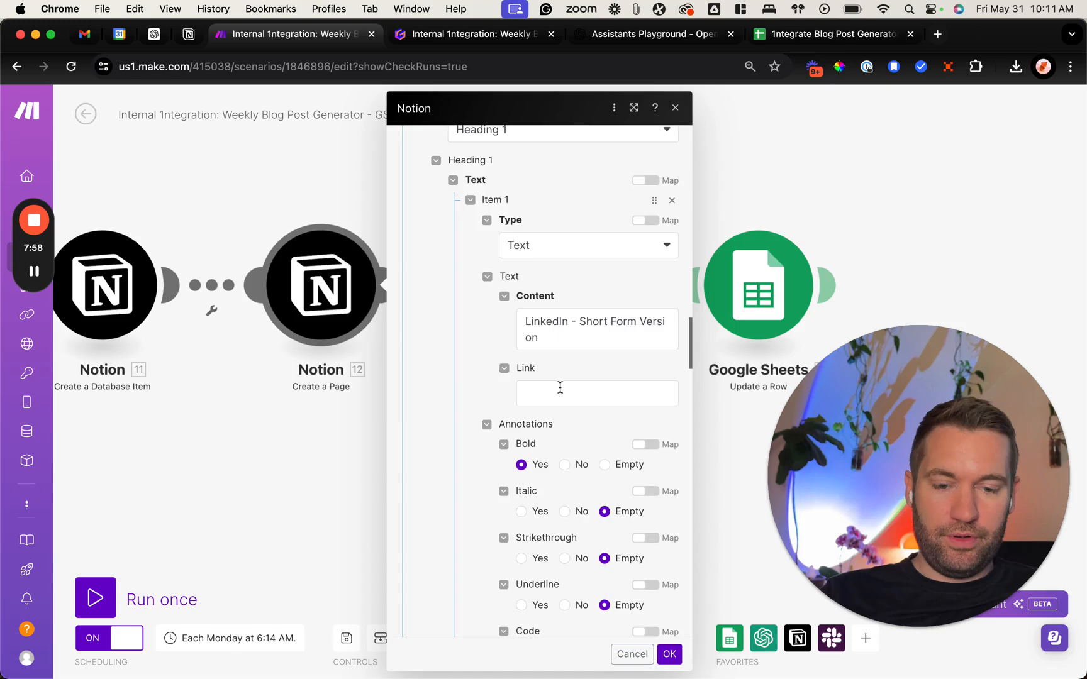
scroll(560, 388, down, 15)
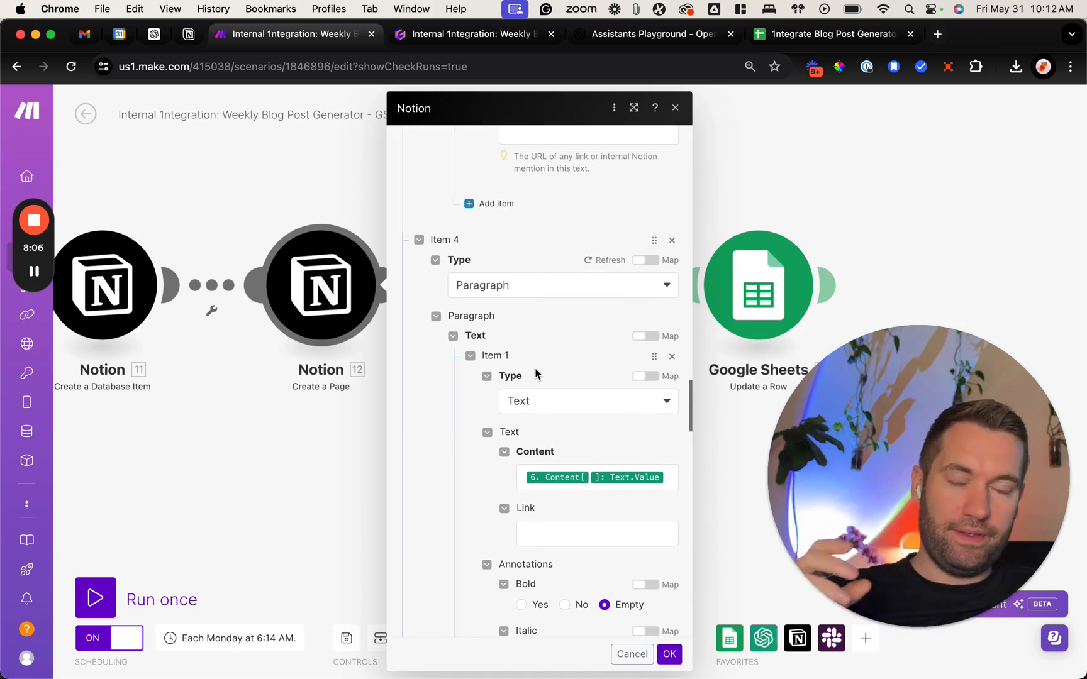
scroll(576, 393, down, 3)
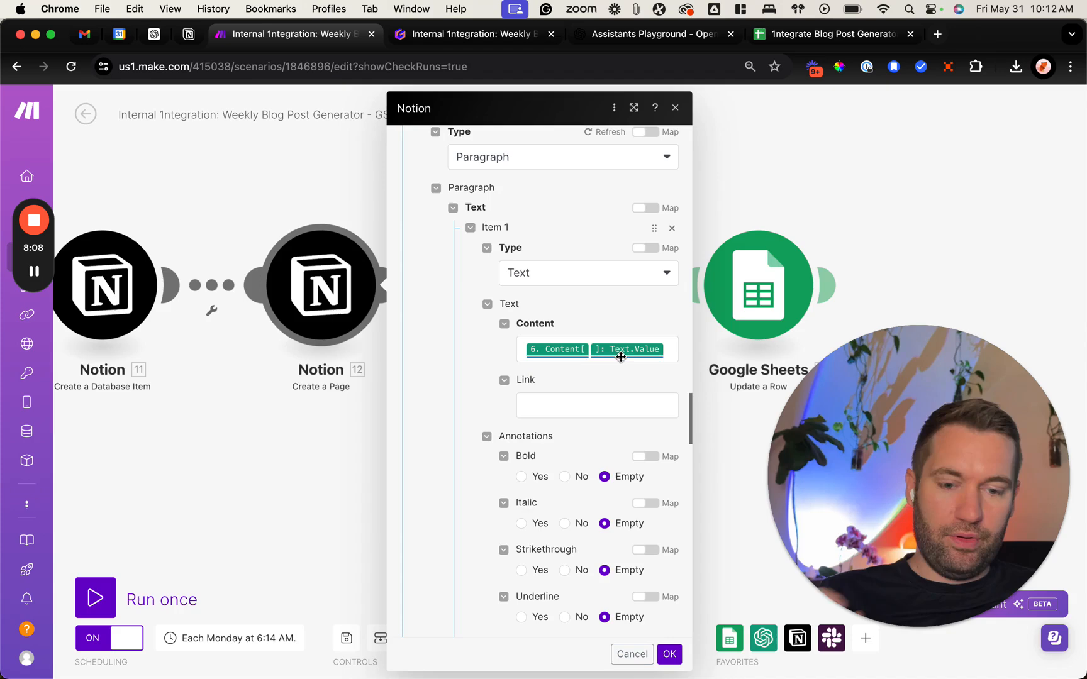
scroll(590, 483, down, 10)
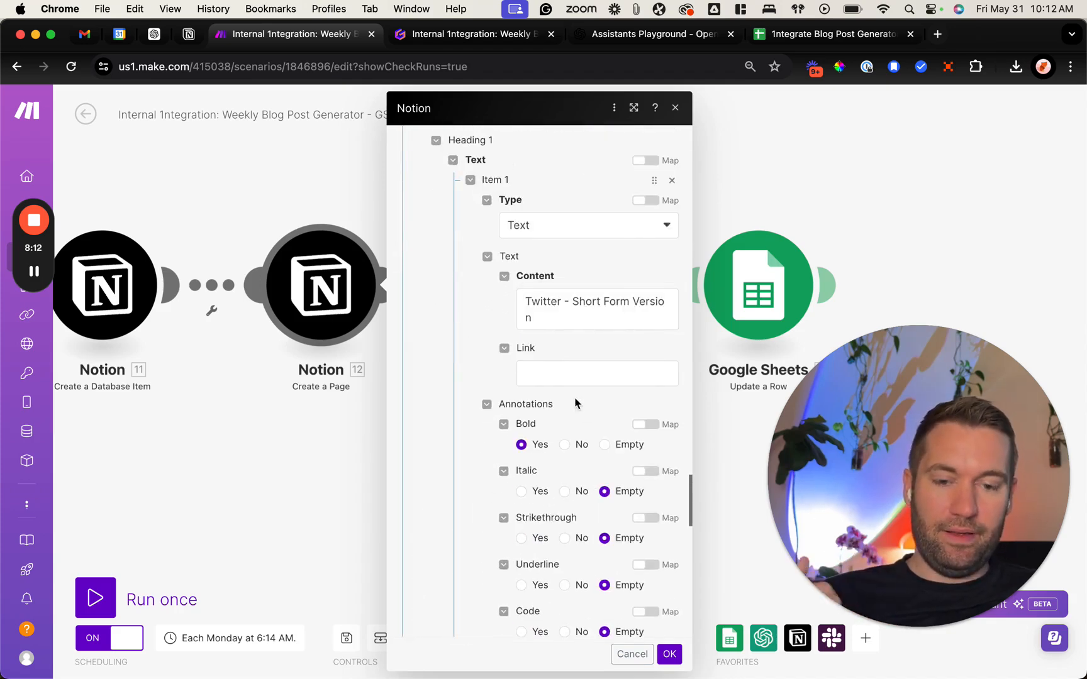
scroll(575, 404, down, 10)
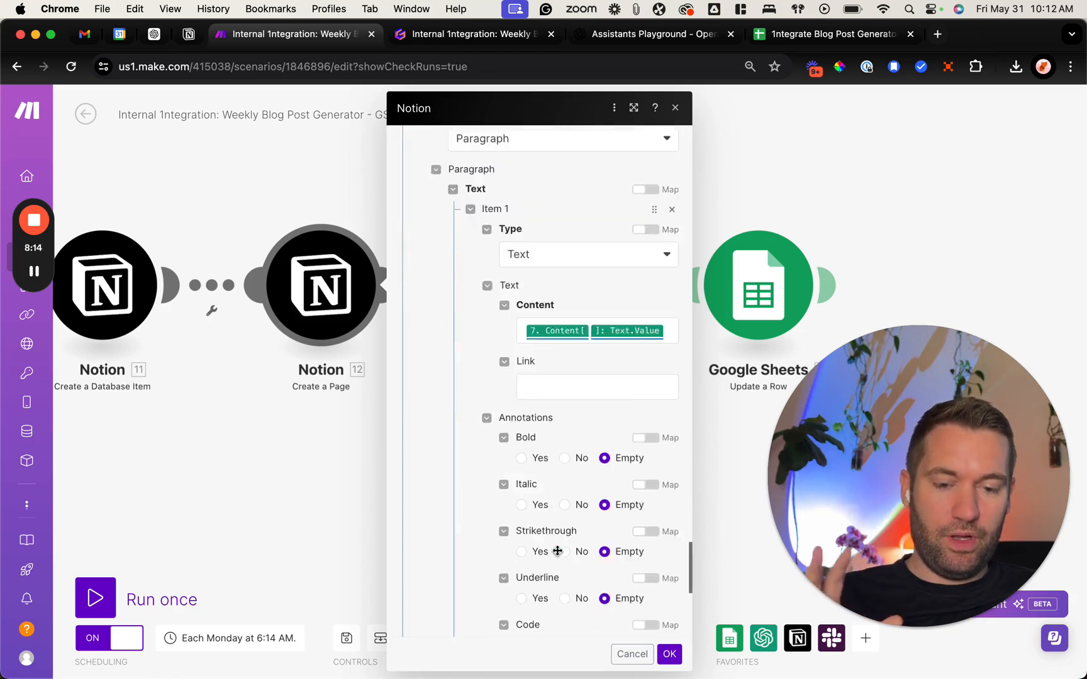
scroll(557, 551, down, 10)
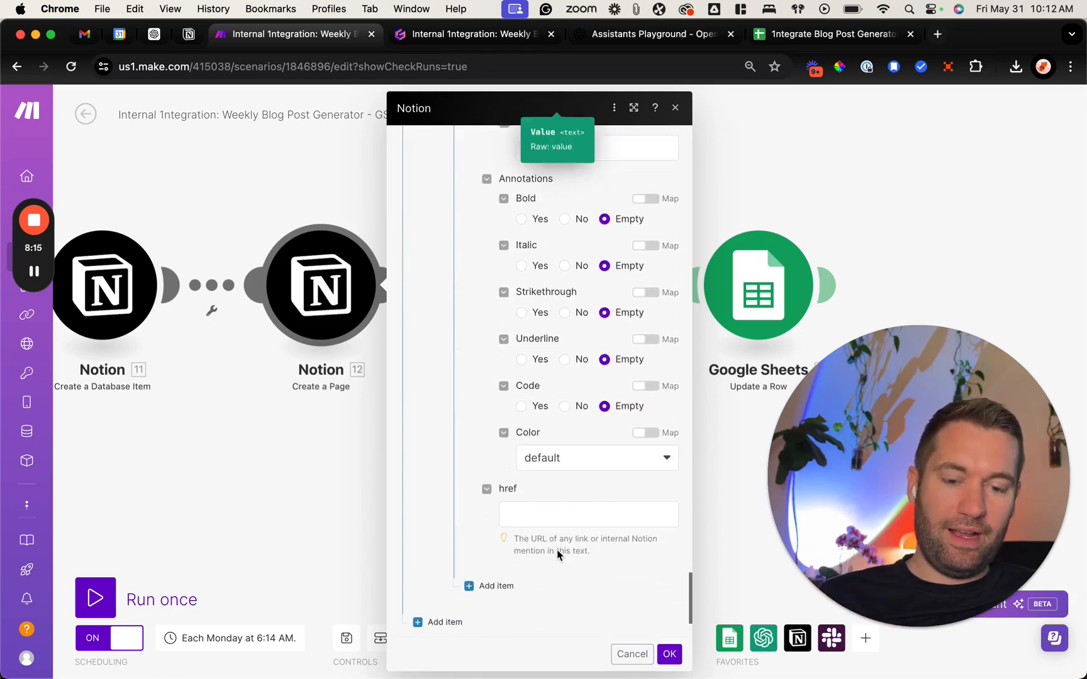
click(676, 112)
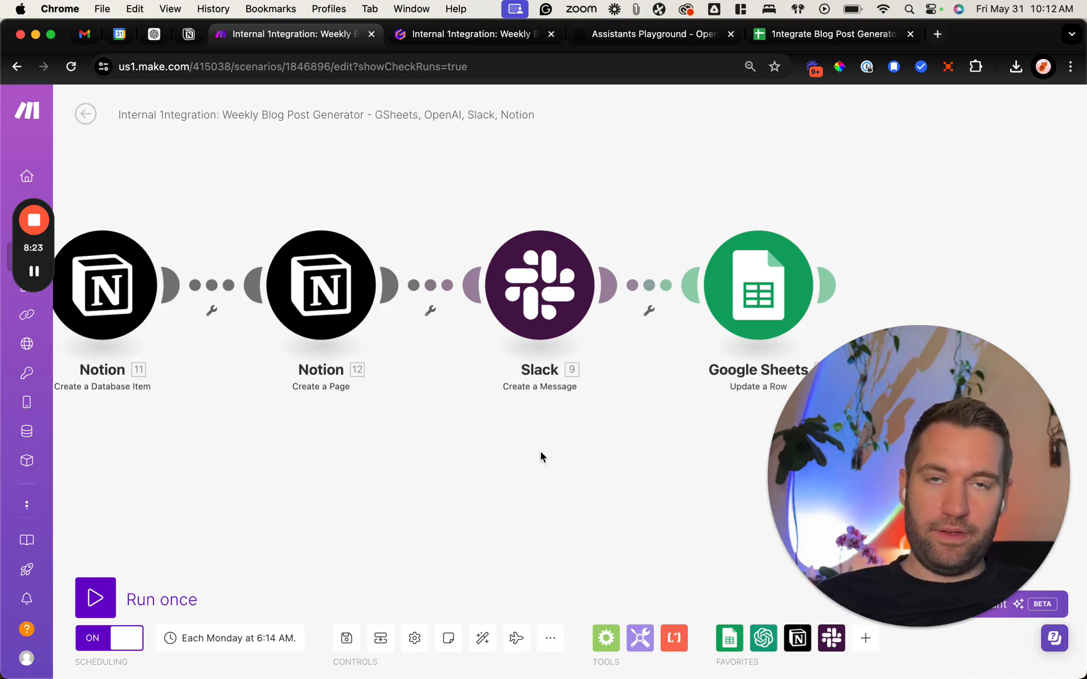
- Check the Slack Create a Message module's channel and message text, and close it without changes
click(534, 268)
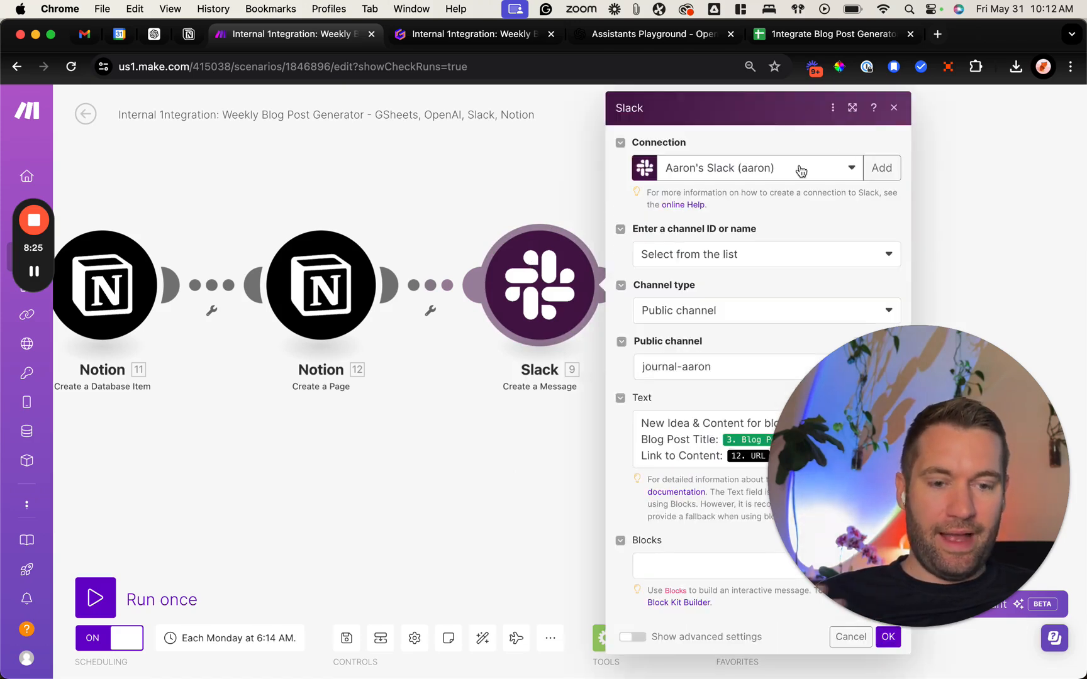
click(895, 111)
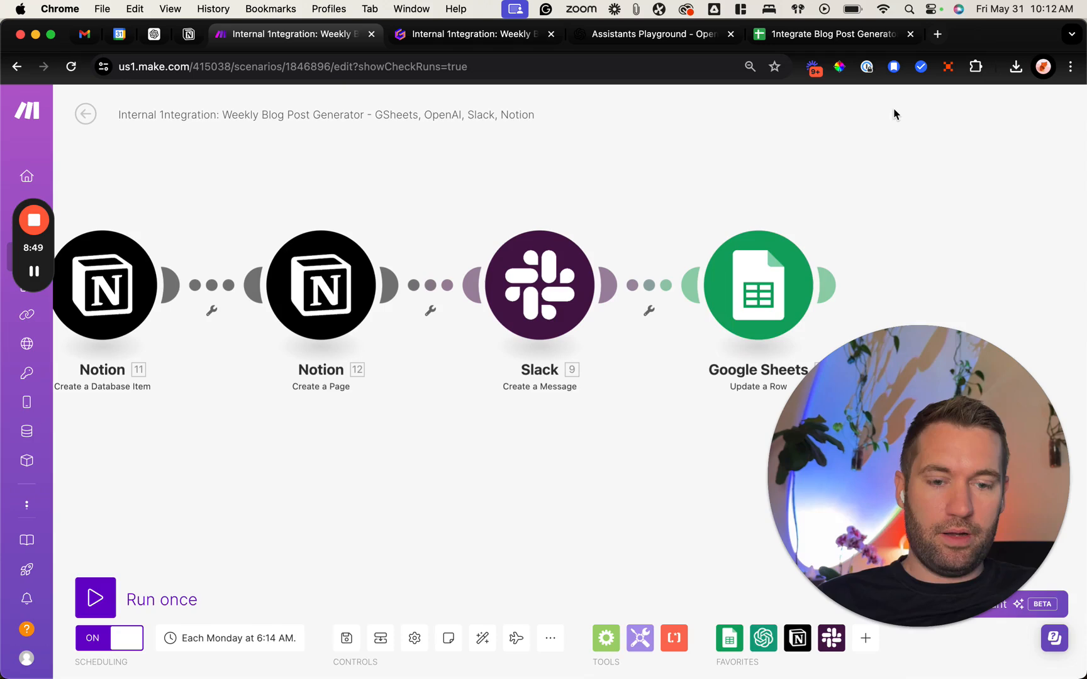
- Review the Google Sheets Update a Row module's sheet, row number and Status mappings, and close it without changes
click(760, 289)
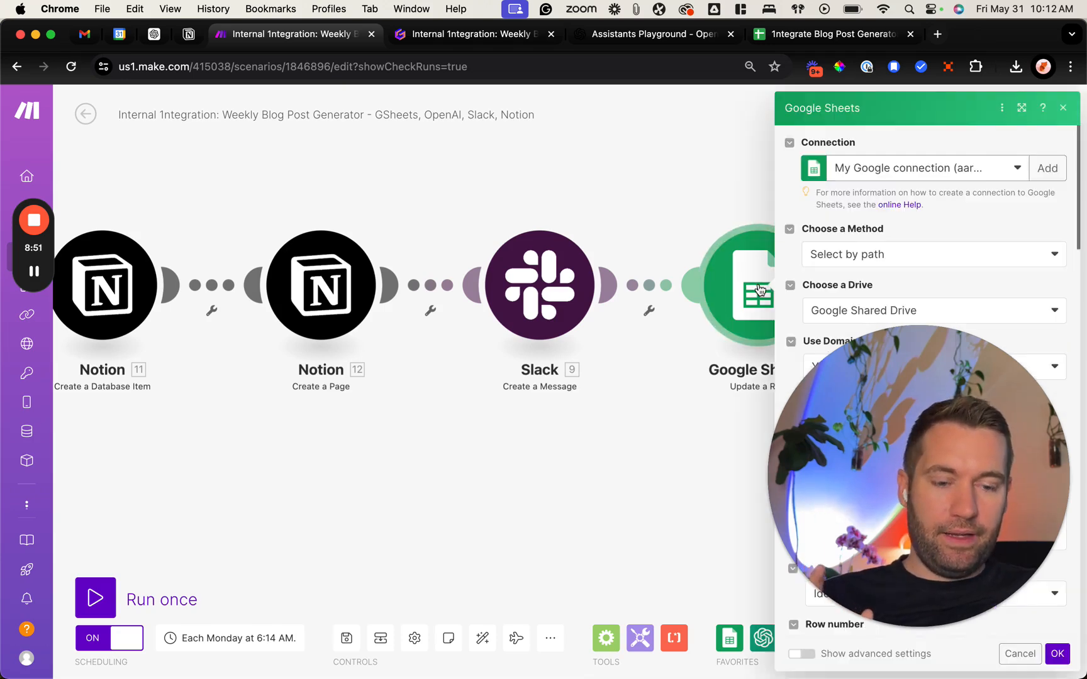
drag(977, 379, 549, 314)
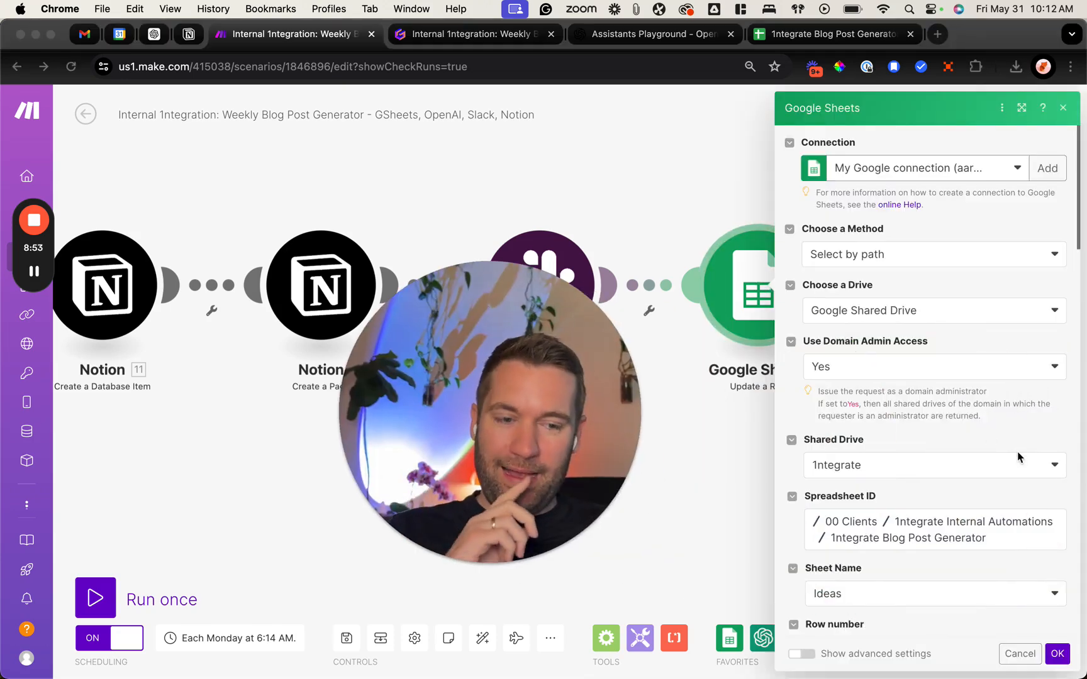
scroll(994, 543, down, 1)
scroll(995, 543, down, 6)
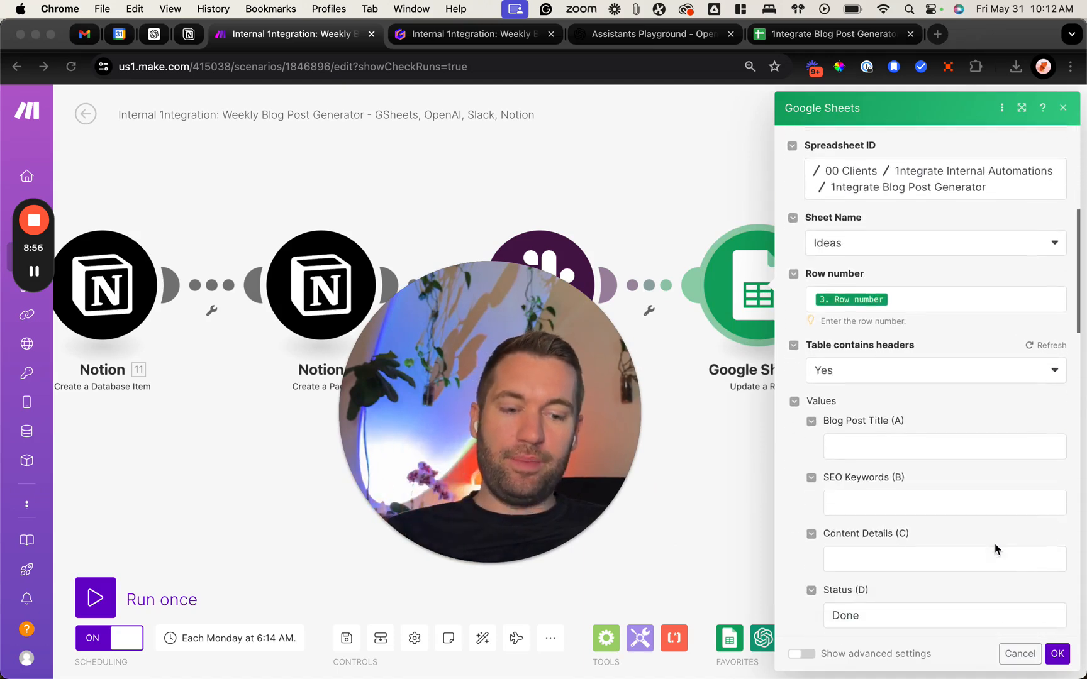
scroll(882, 255, down, 3)
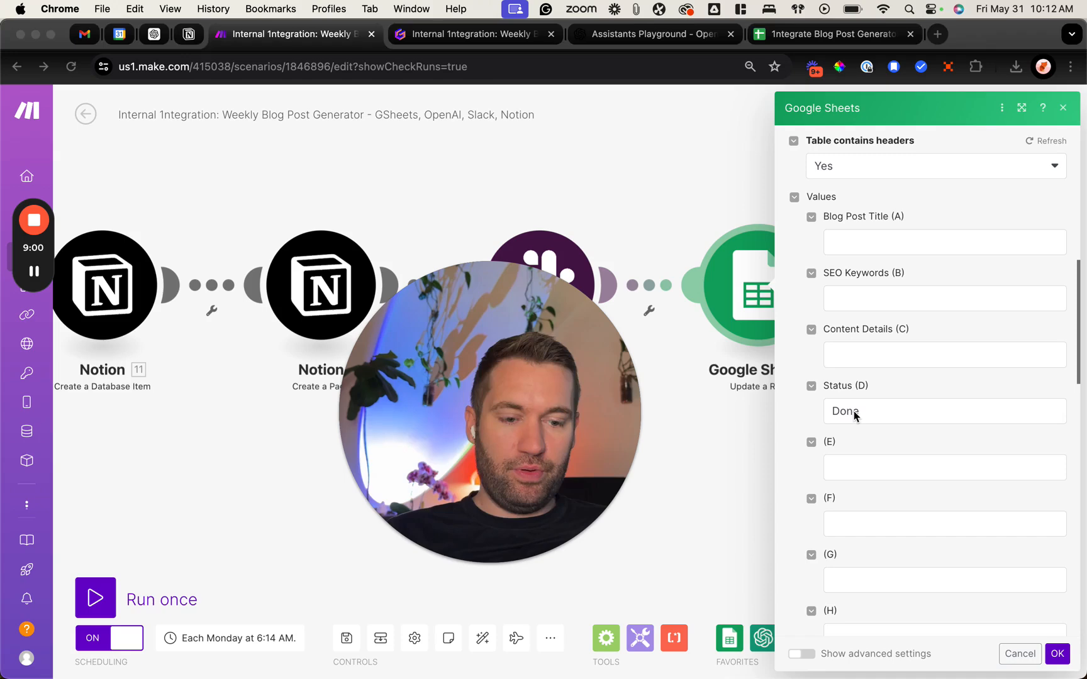
click(854, 411)
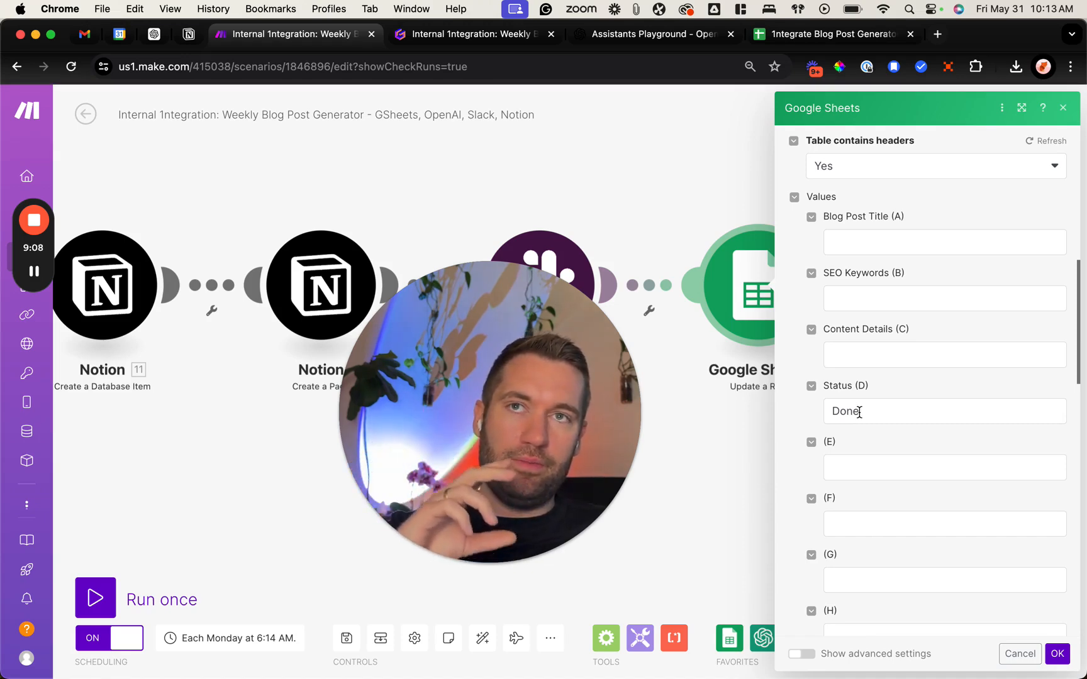
click(1067, 108)
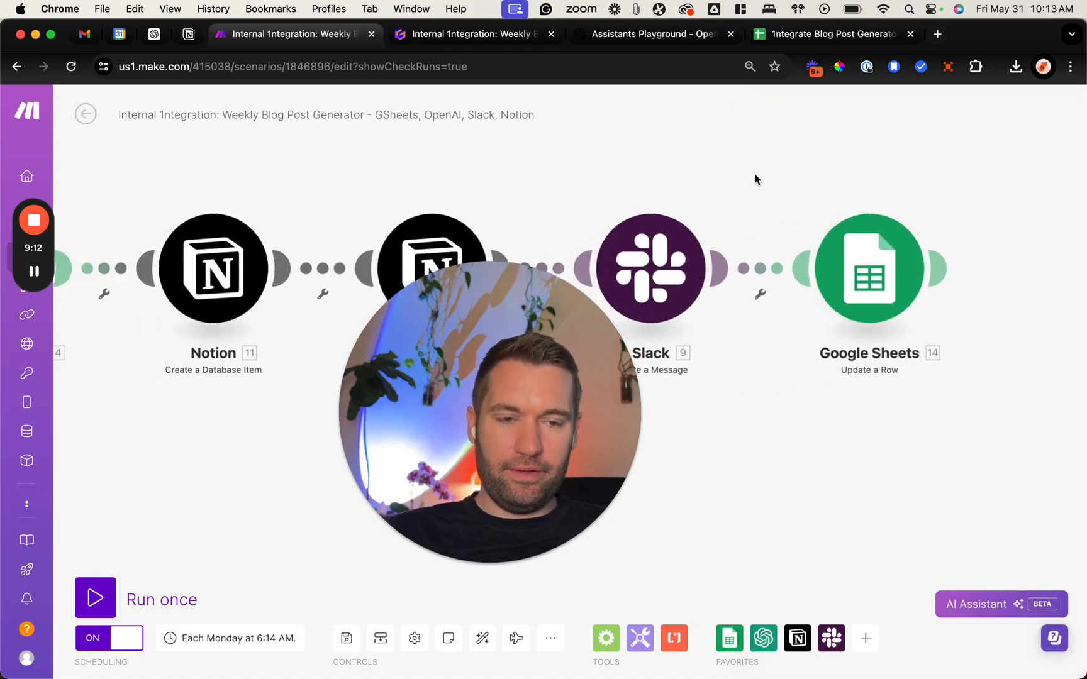
- Switch to the 1ntegrate Blog Post Generator spreadsheet and look through the Ideas sheet and the generated posts on the Content sheet
click(771, 34)
drag(522, 309, 1037, 61)
scroll(495, 508, down, 3)
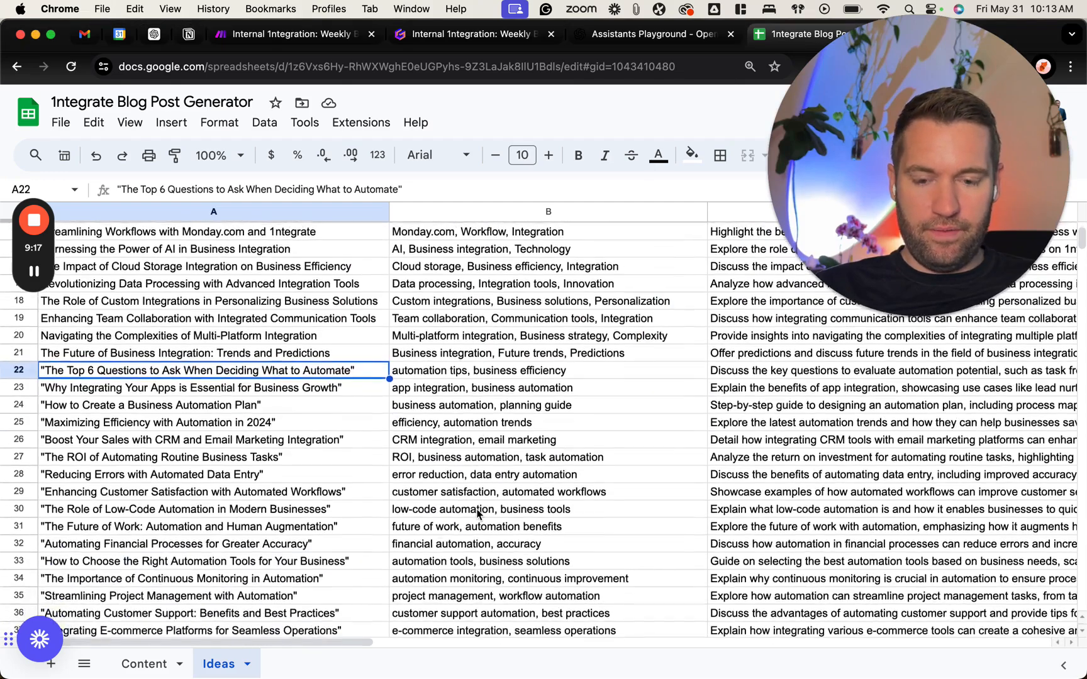
click(143, 665)
scroll(268, 540, down, 10)
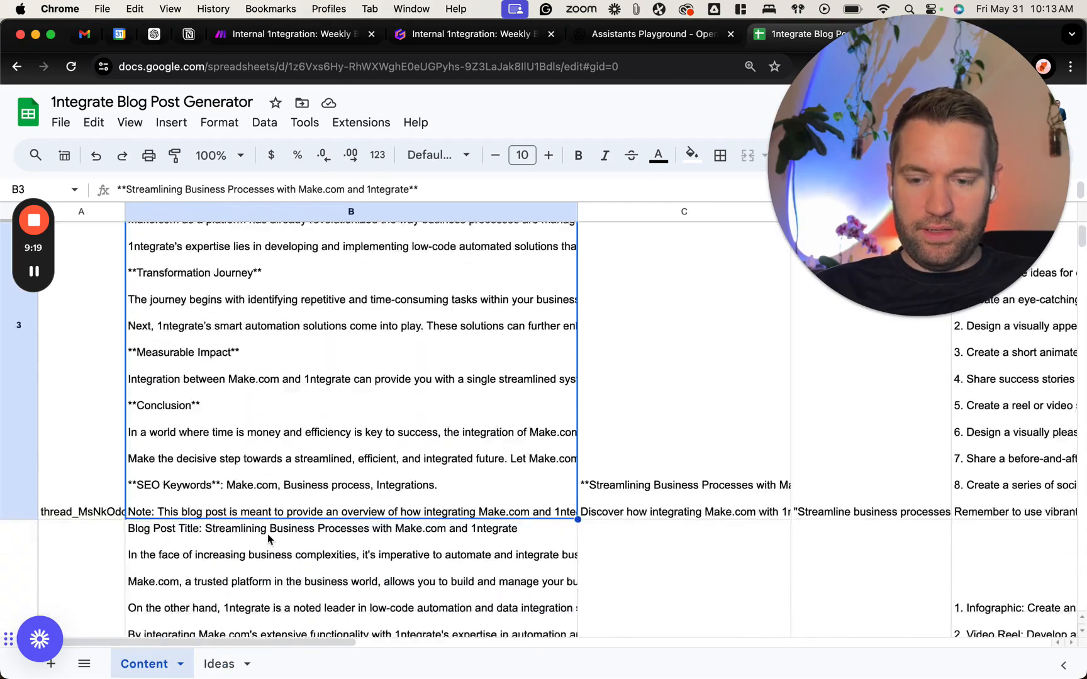
click(320, 444)
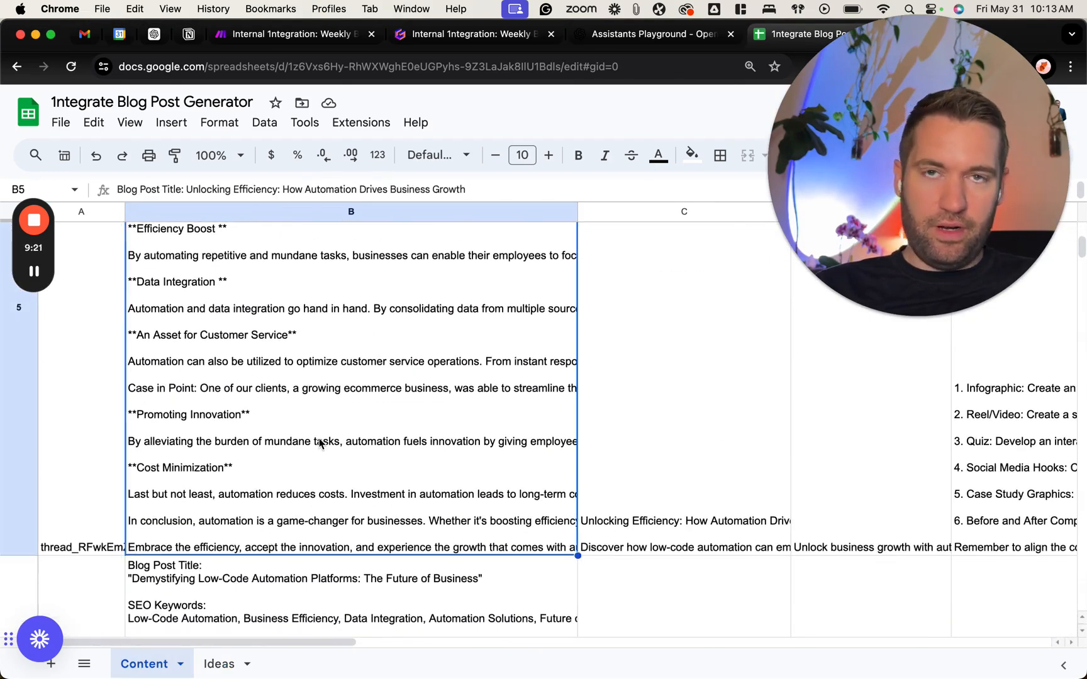
scroll(319, 444, up, 10)
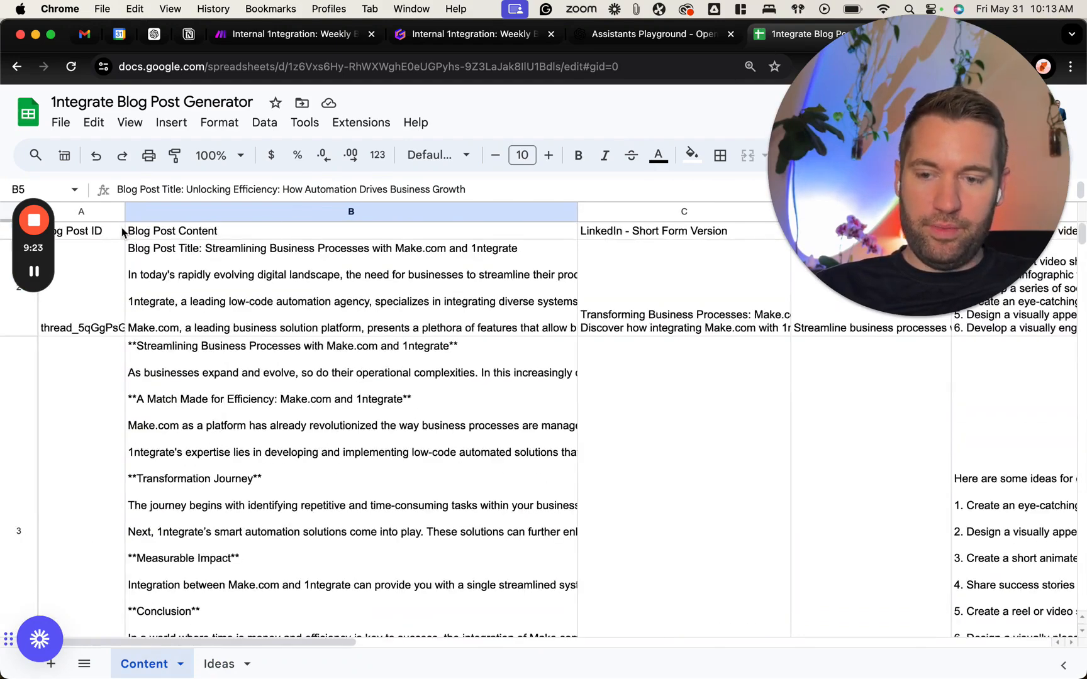
- Check the Blog Post ID and Blog Post Content columns, and read the full blog post in row 2
click(100, 232)
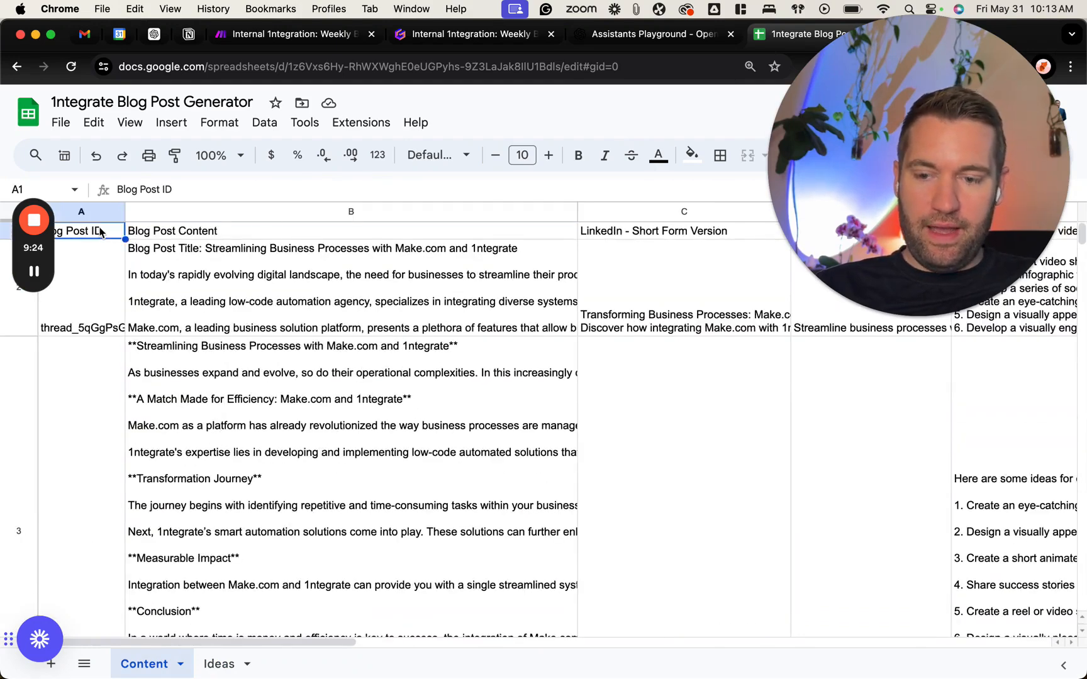
click(218, 234)
scroll(415, 251, right, 3)
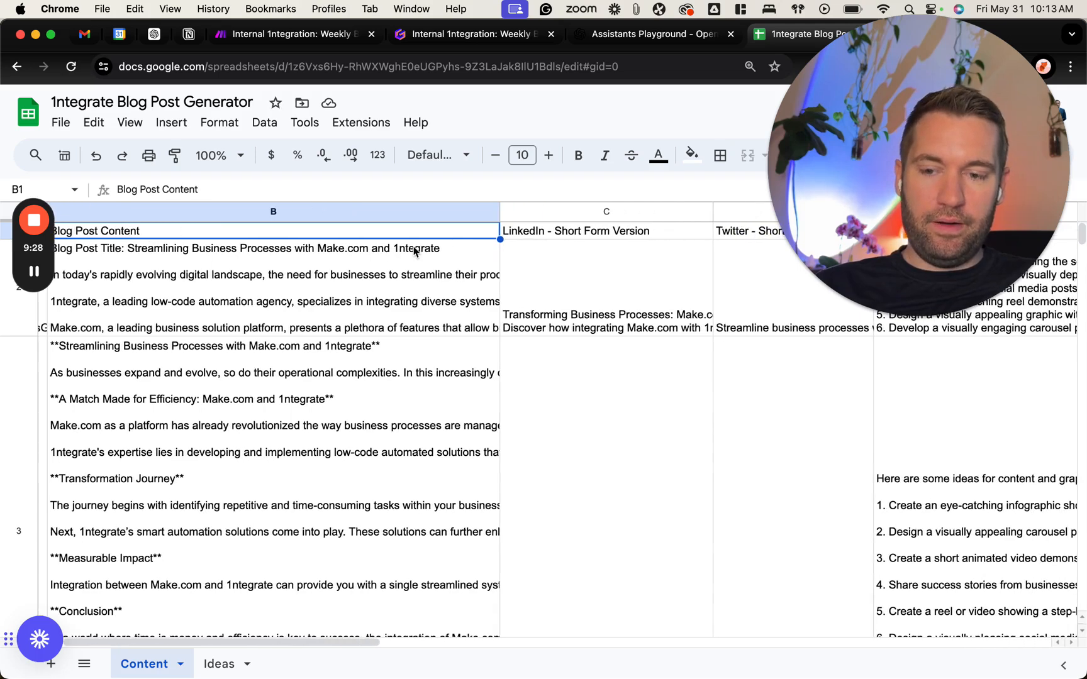
click(395, 284)
key(Return)
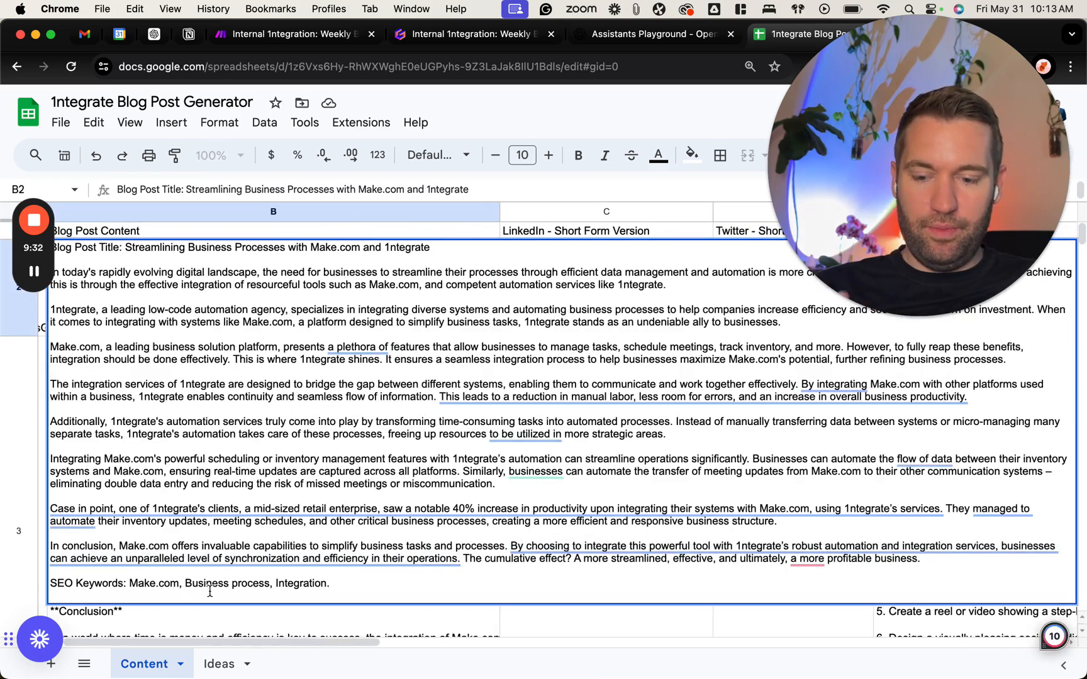
click(189, 612)
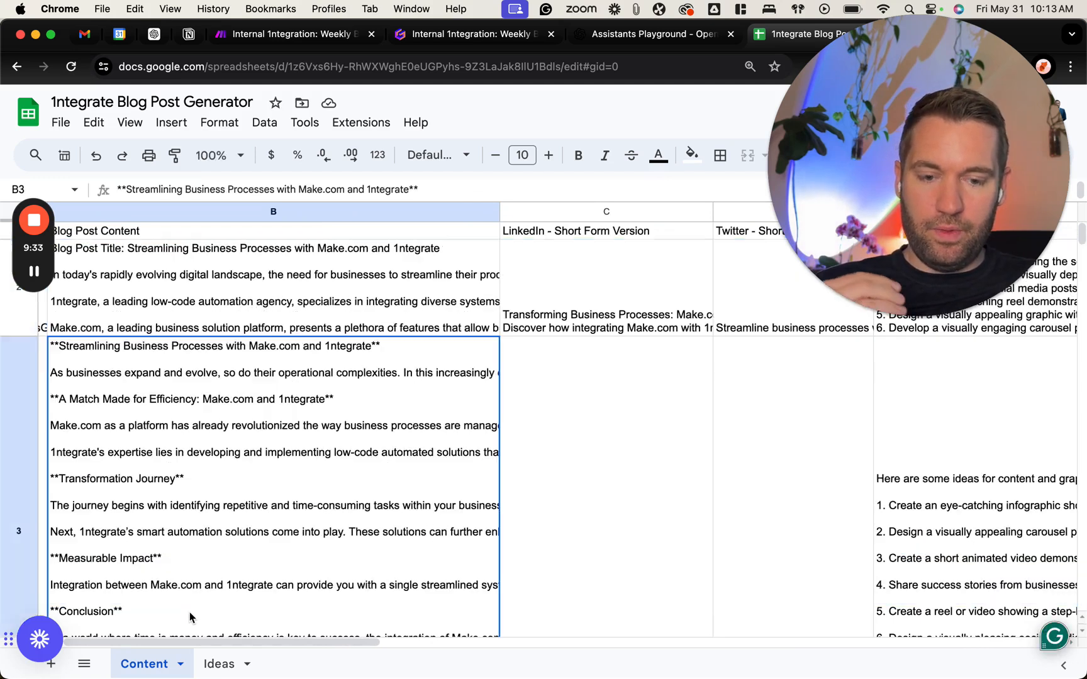
- Check the LinkedIn and Twitter short-form versions of the row 2 blog post, leaving the cells unchanged
double_click(575, 283)
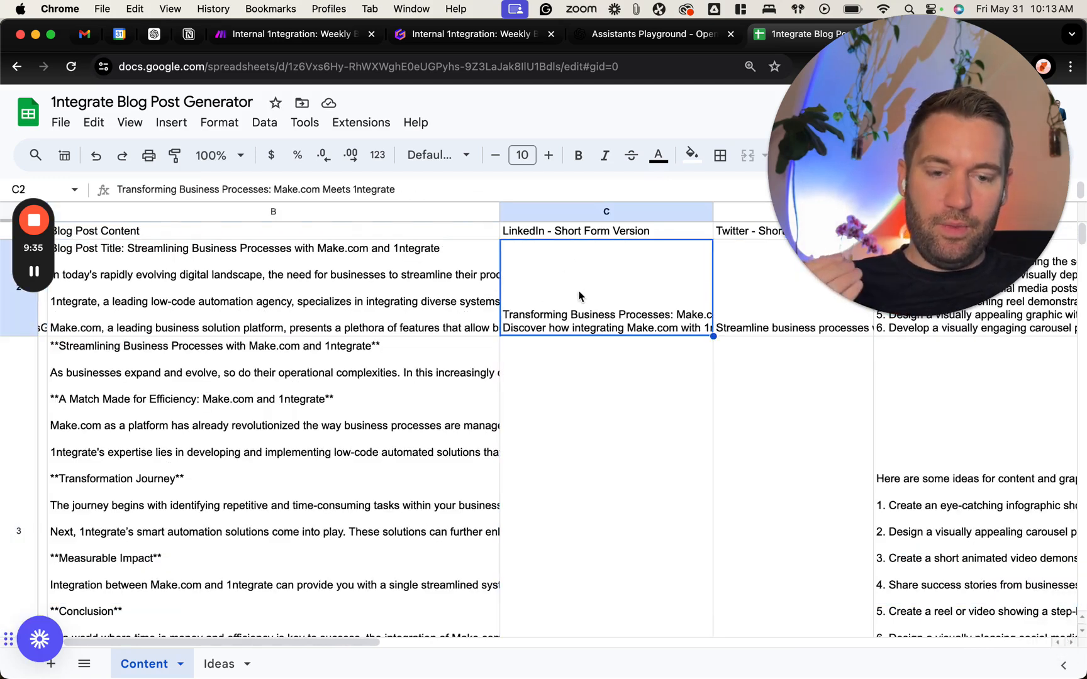
click(608, 400)
scroll(566, 377, right, 5)
double_click(488, 303)
click(377, 412)
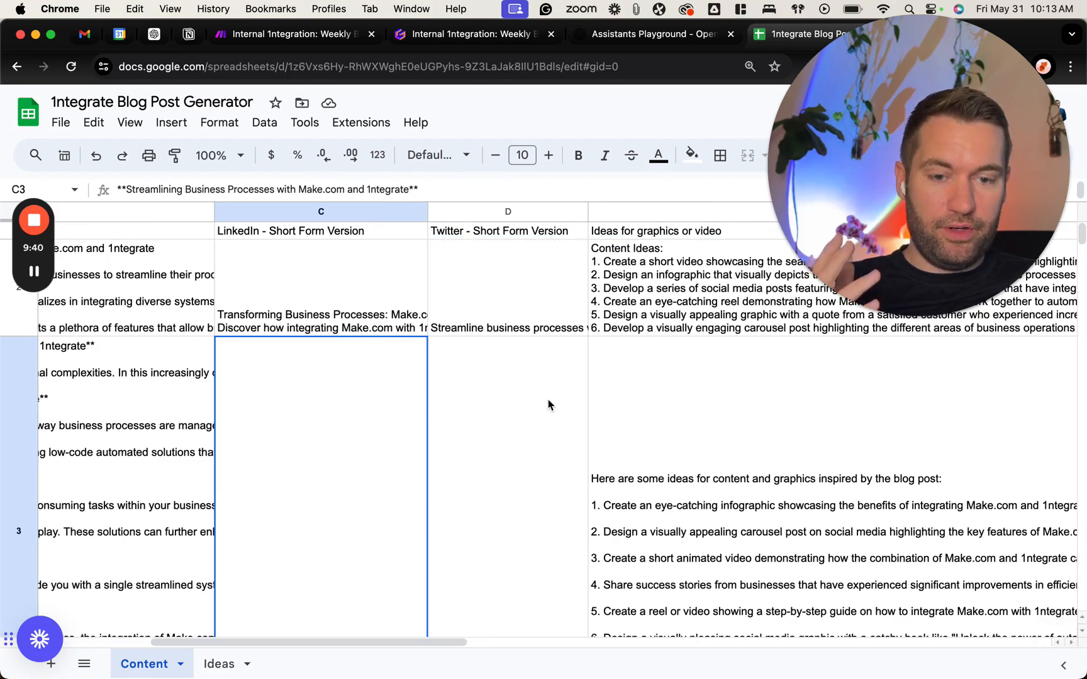
- Read the full list of ideas for graphics or video in row 2 and leave the cell unchanged
scroll(549, 405, right, 15)
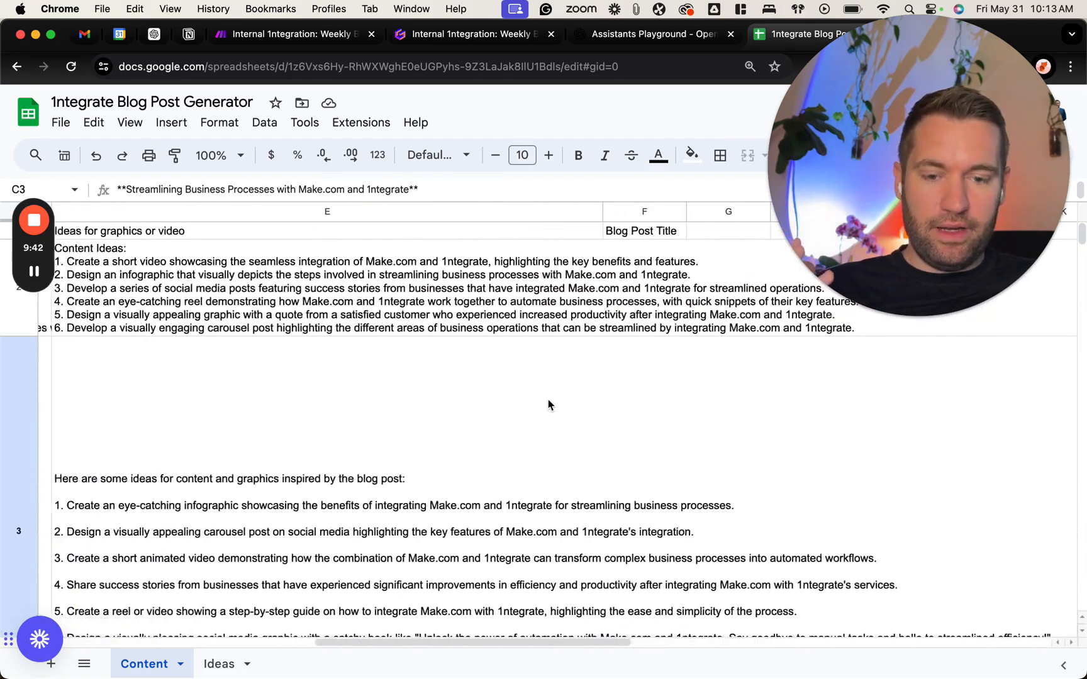
scroll(549, 404, left, 5)
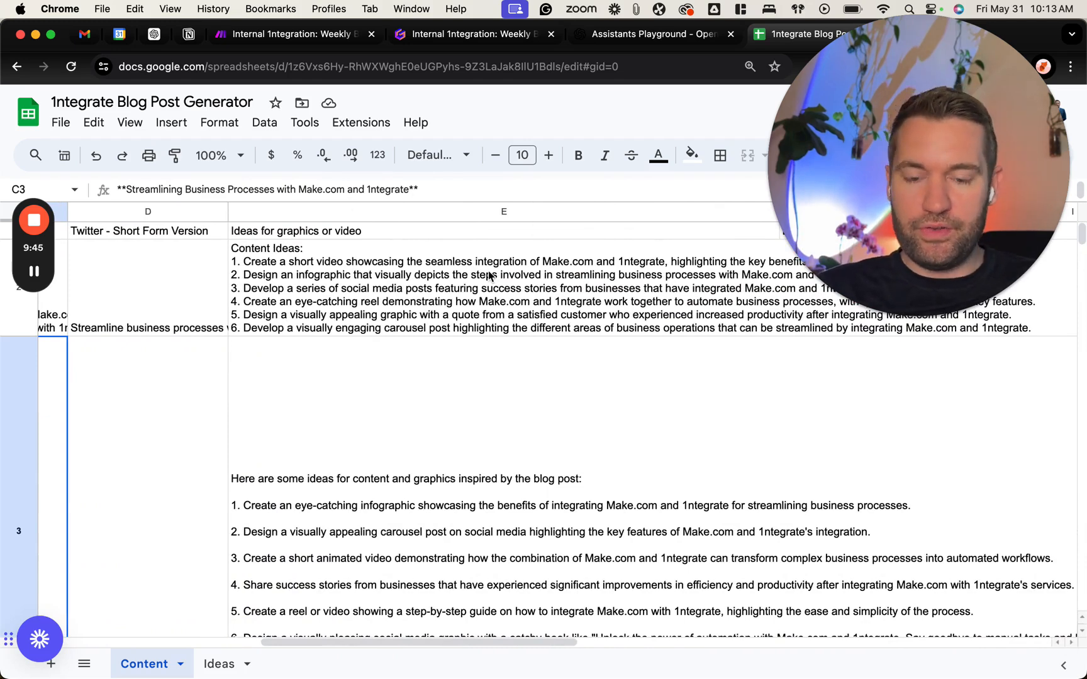
double_click(490, 276)
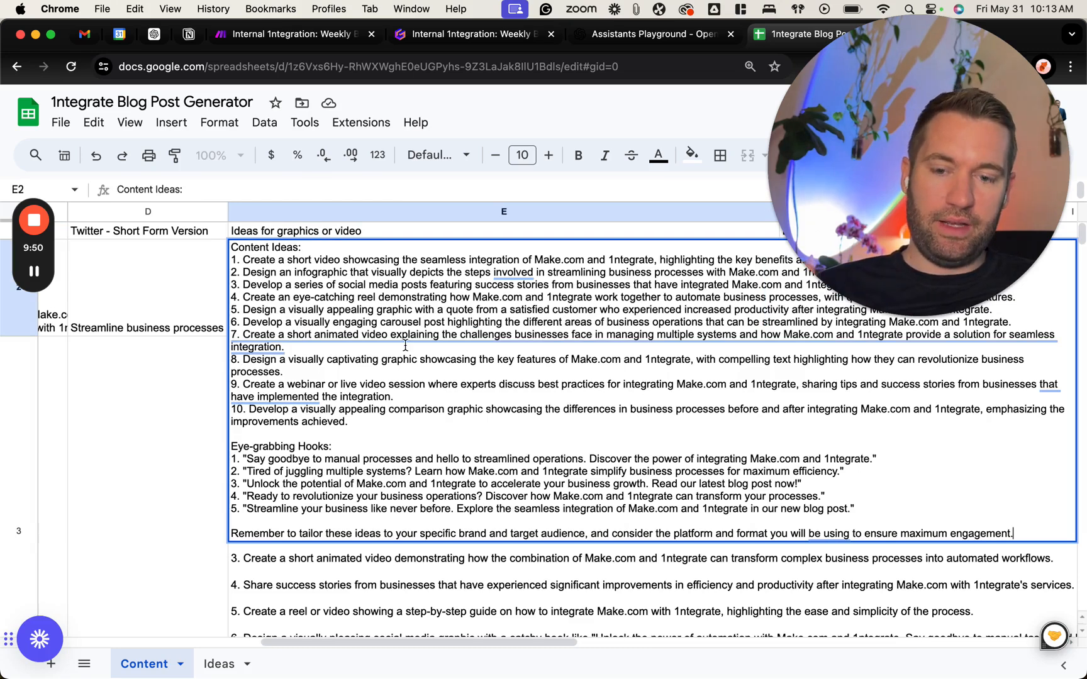
click(170, 498)
click(290, 447)
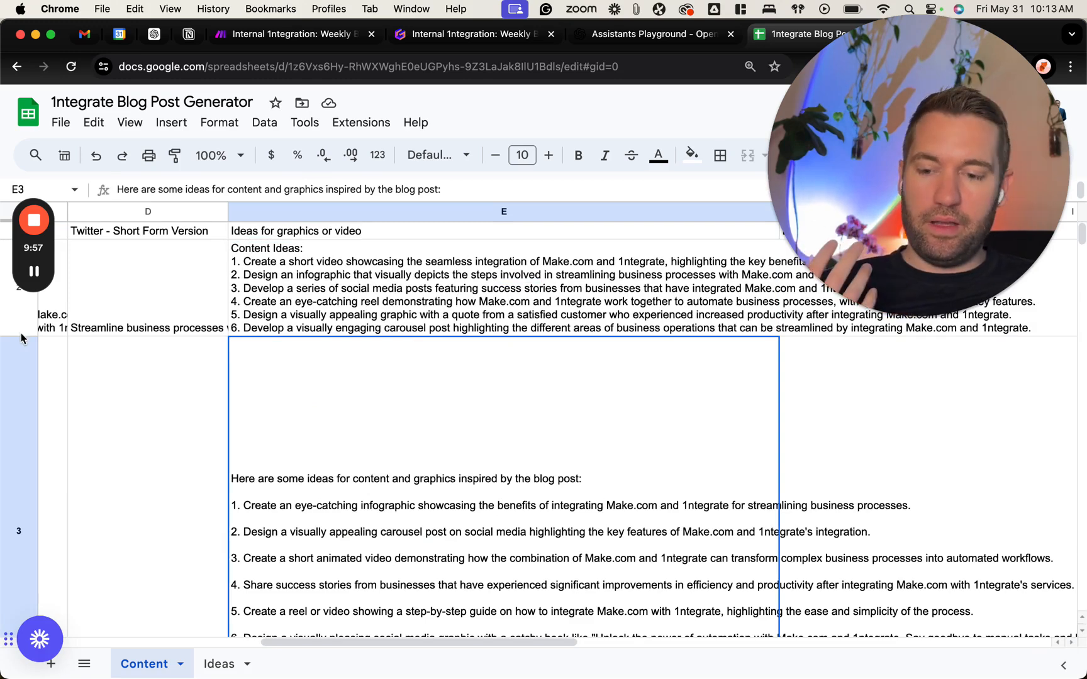
- Make row 2 of the Content sheet taller to show more of its graphics and video ideas, and return to its Blog Post ID cell
drag(22, 336, 21, 431)
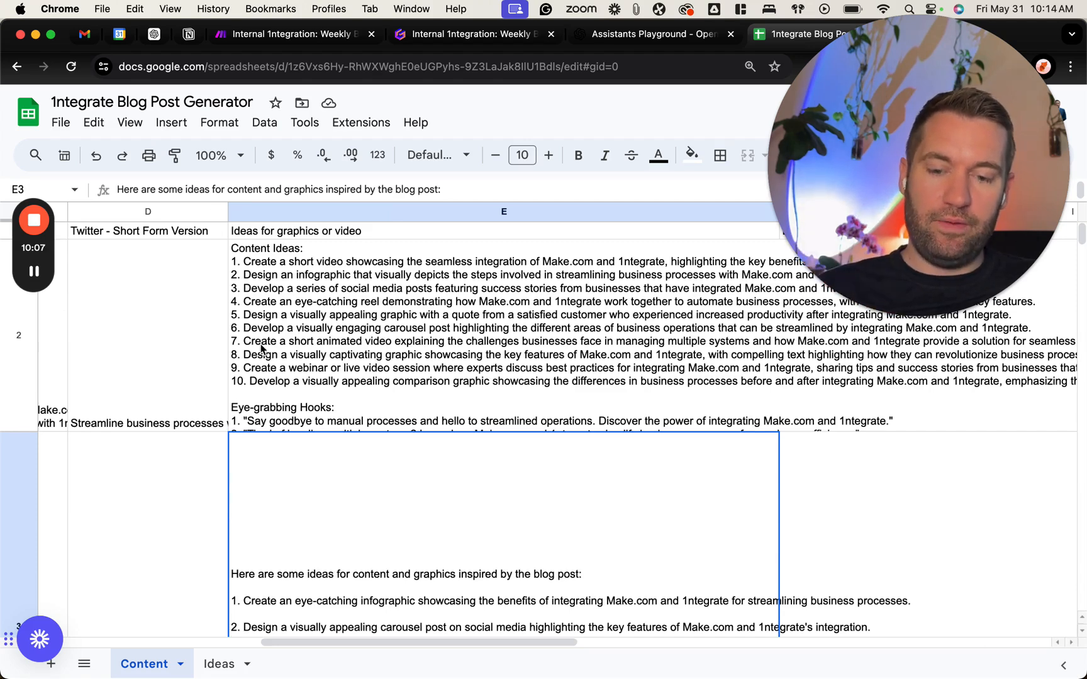
click(199, 341)
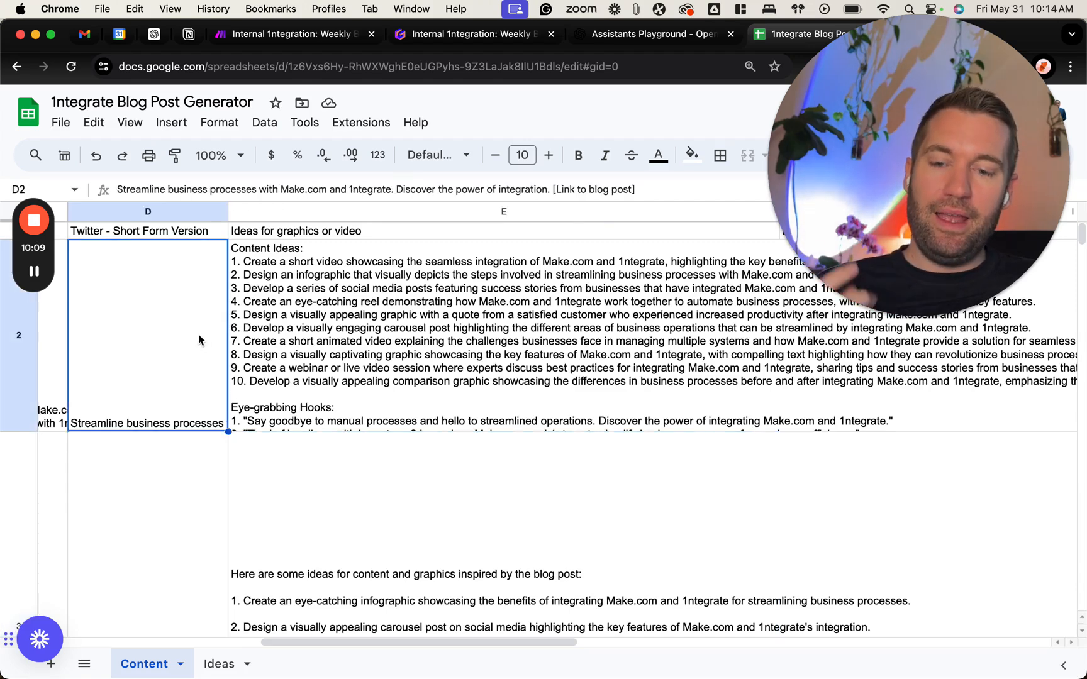
scroll(251, 337, left, 10)
click(93, 343)
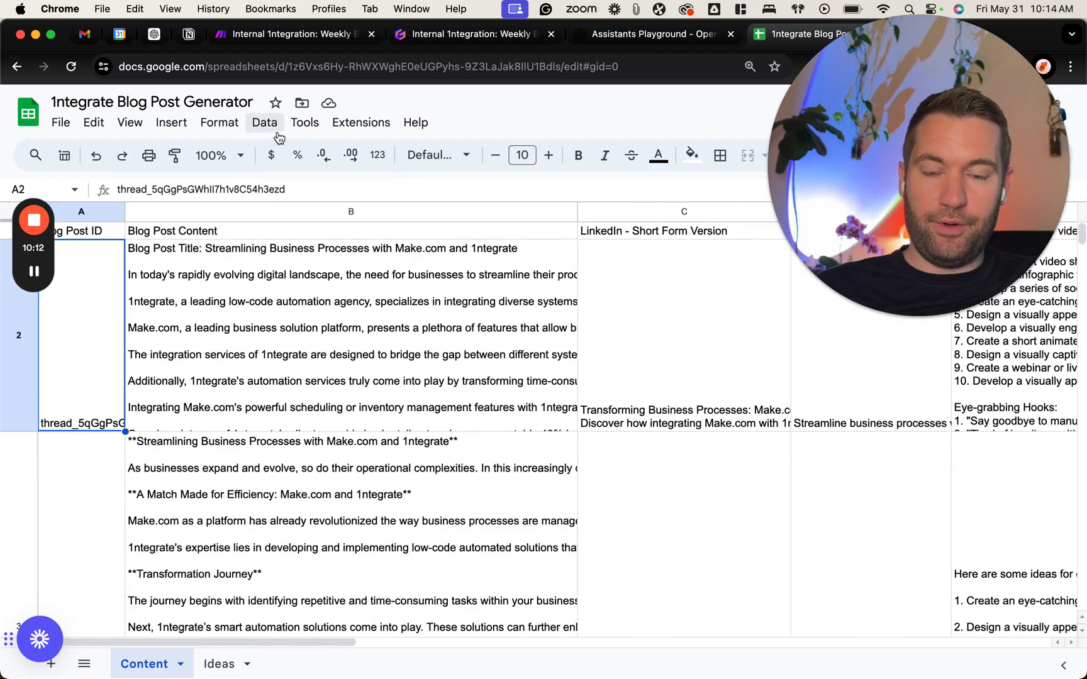
- Switch to the Notion page for the Weekly Blog Post Generator and look over its summary and properties
click(188, 37)
scroll(229, 396, down, 5)
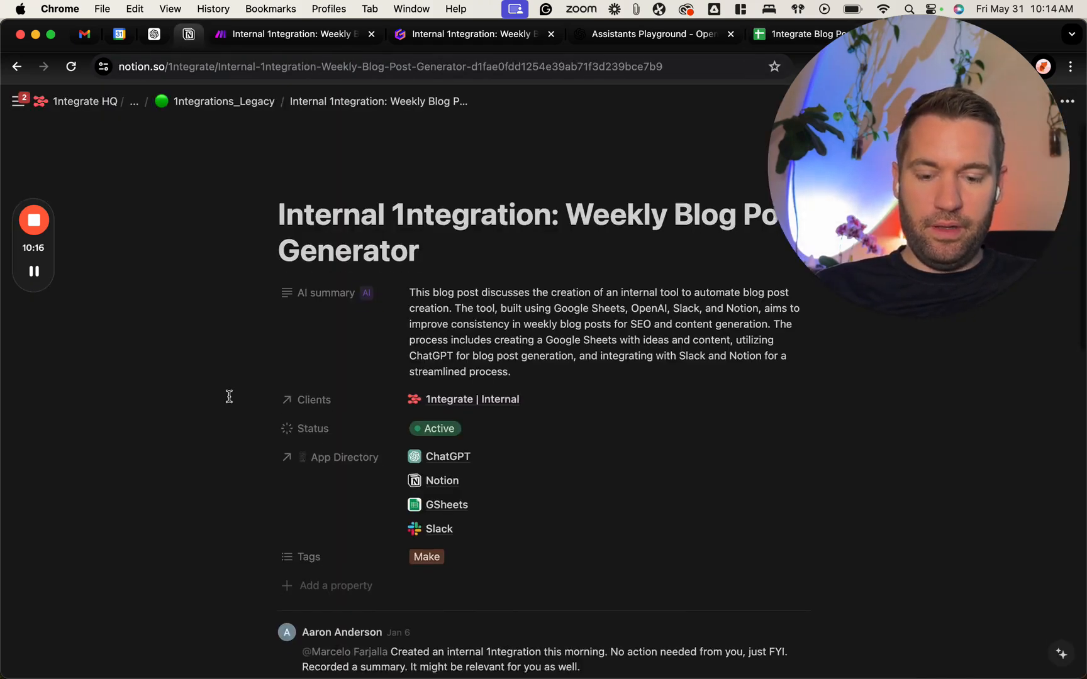
scroll(236, 410, up, 5)
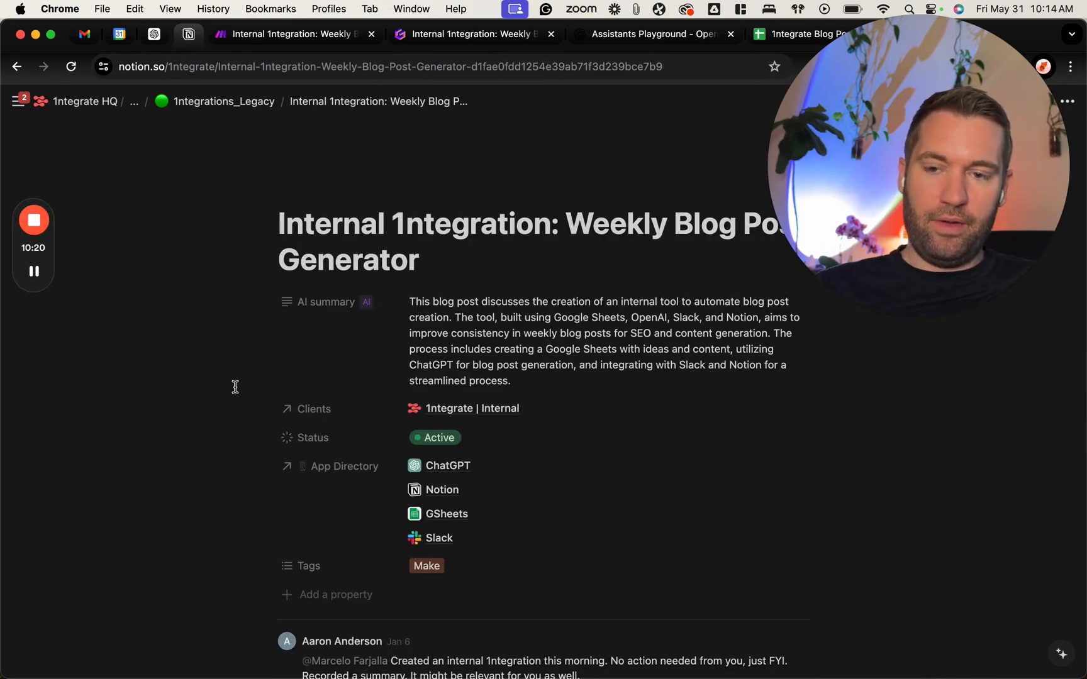
- Switch to Slack, expand the May 20th blog post message in the search results and open its Notion content link
key(ctrl+Up)
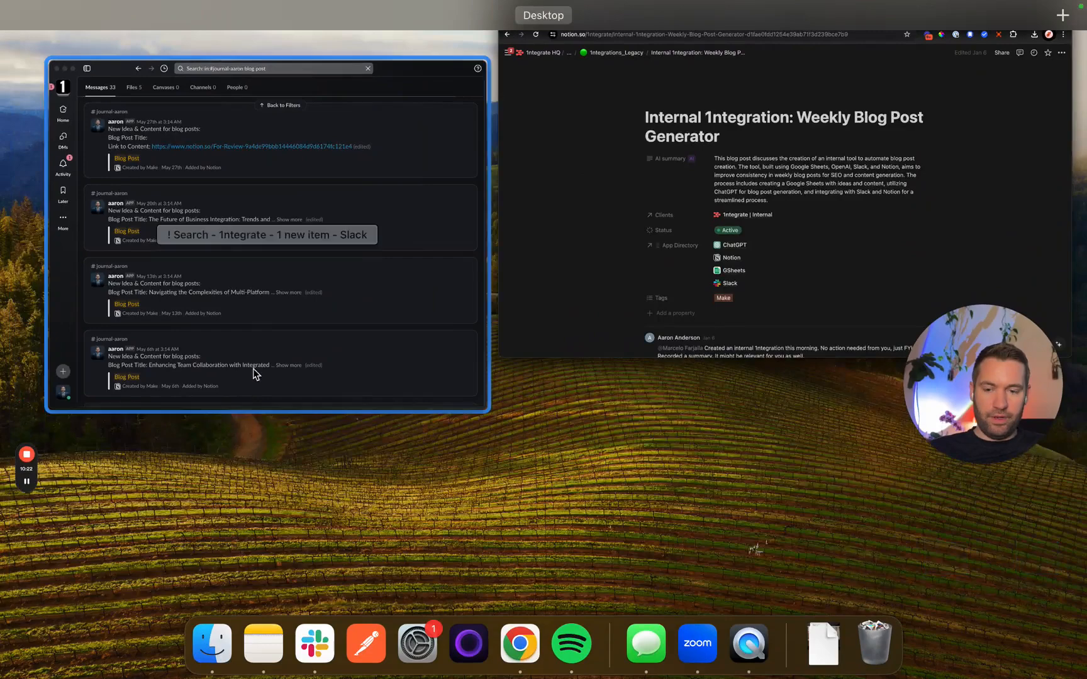
click(256, 371)
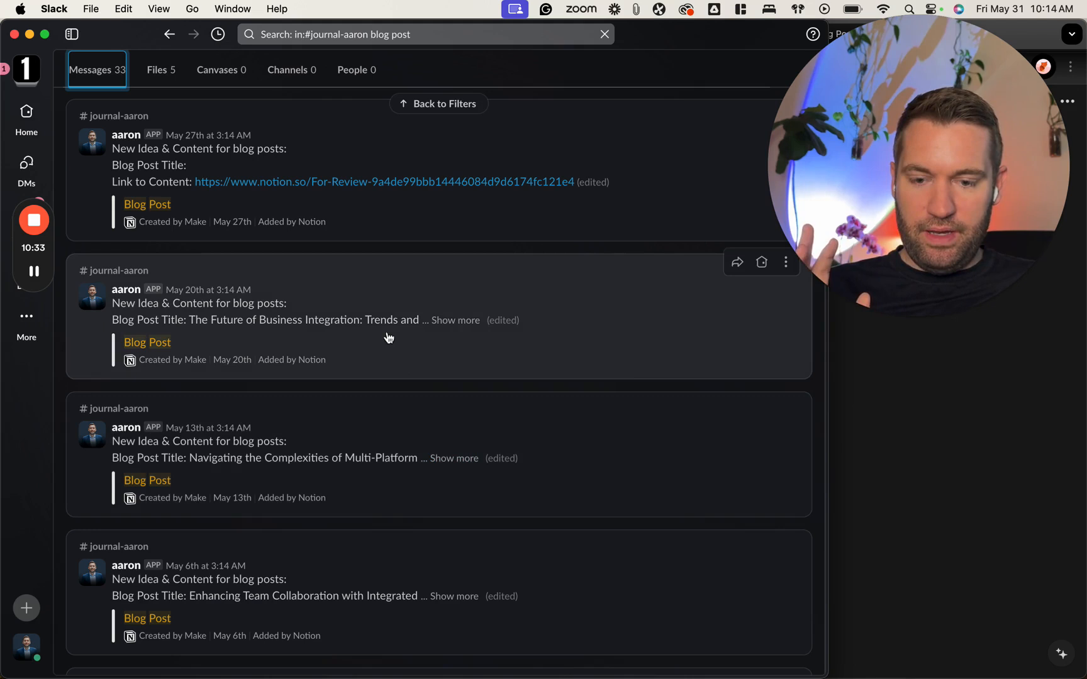
click(443, 322)
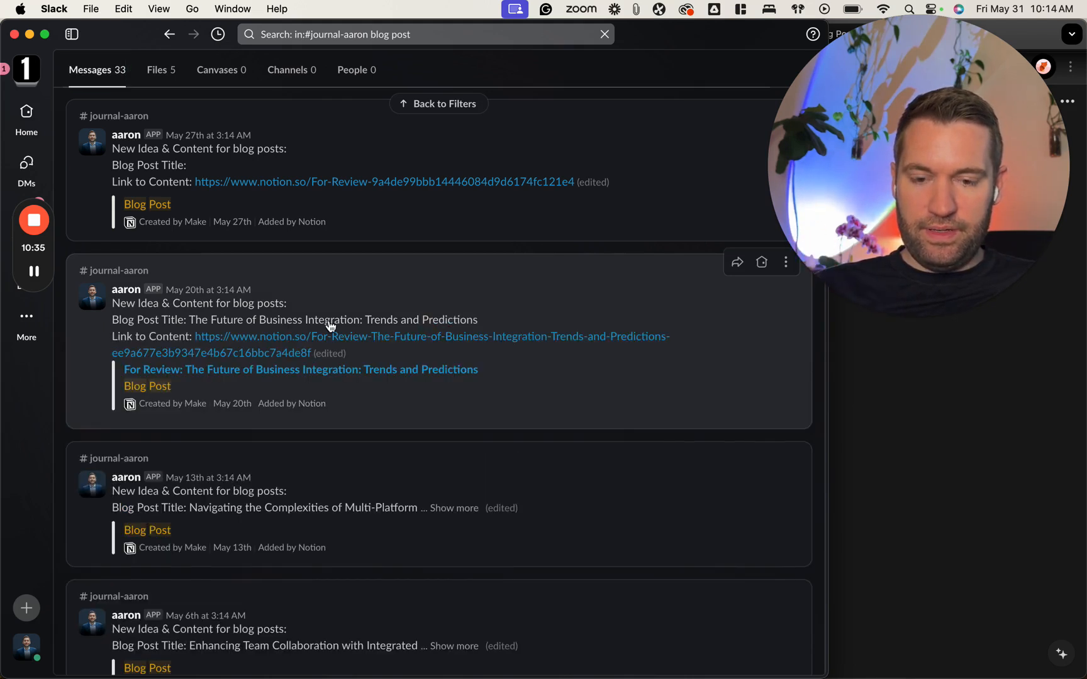
click(253, 341)
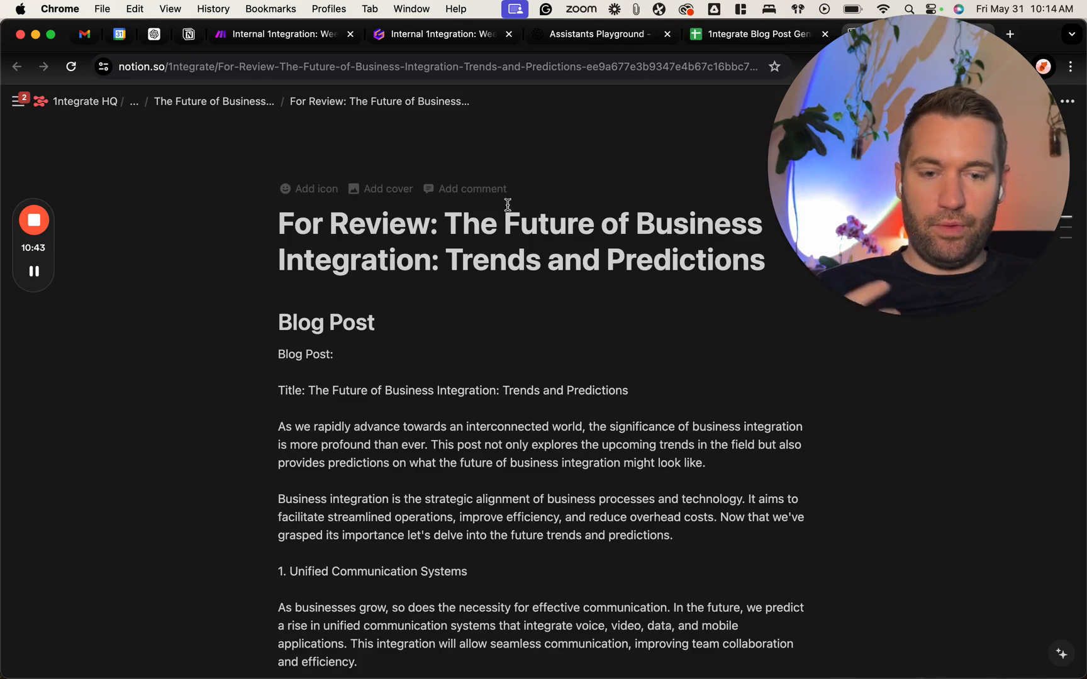
- Read the Blog Post section of the For Review page on The Future of Business Integration, leaving its text unchanged
scroll(437, 417, down, 5)
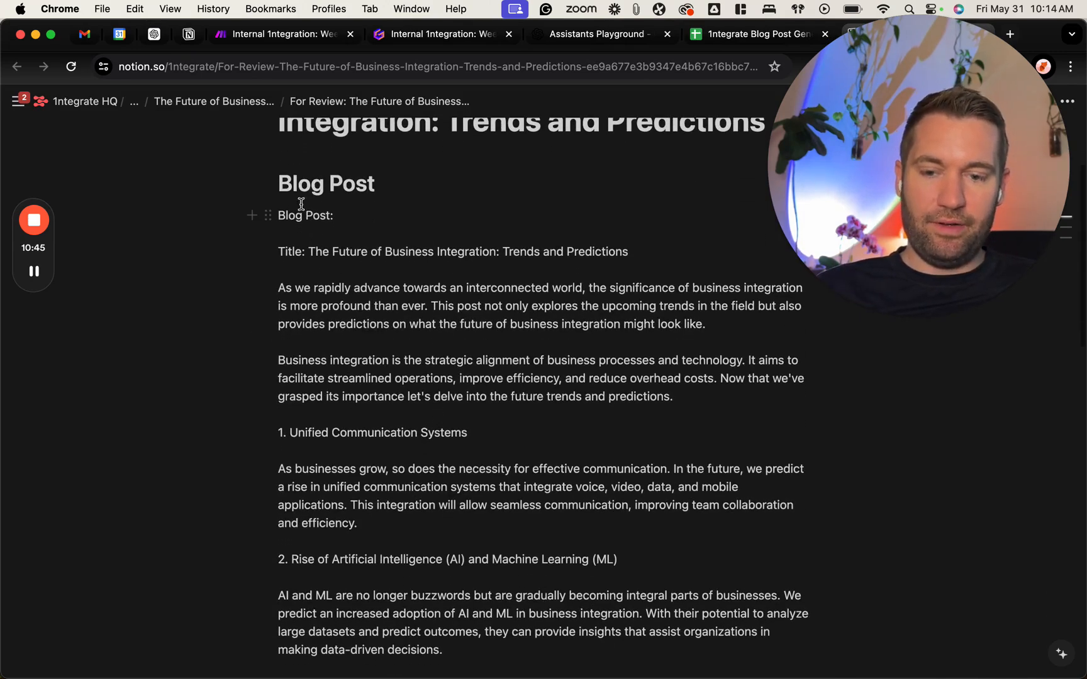
drag(278, 183, 413, 175)
click(389, 229)
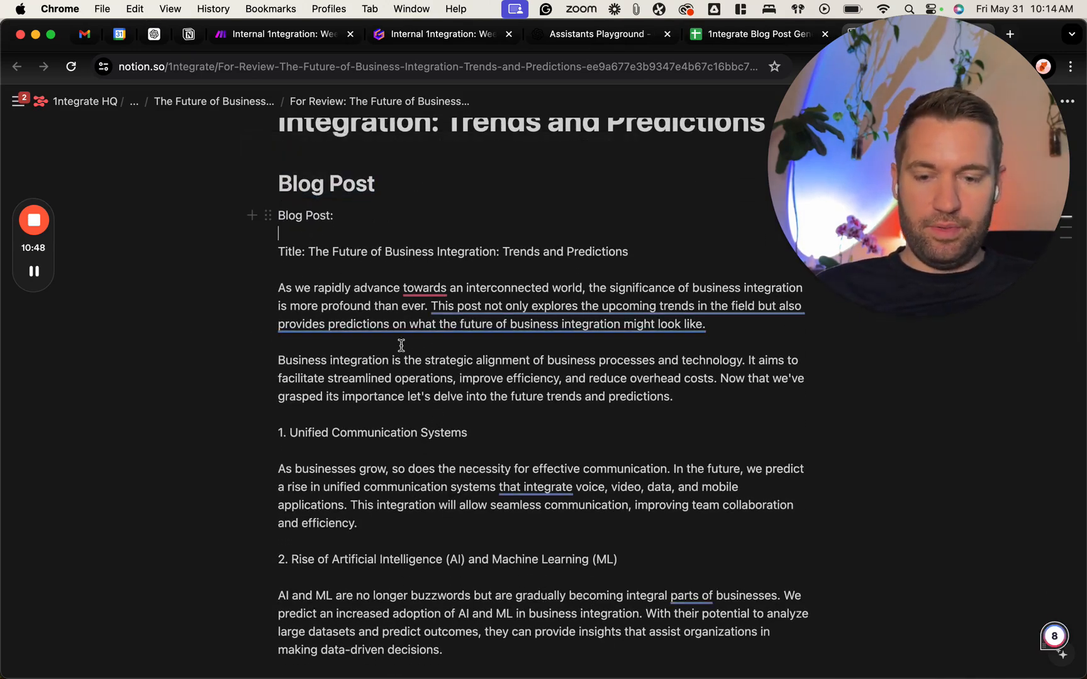
drag(293, 288, 465, 288)
click(502, 437)
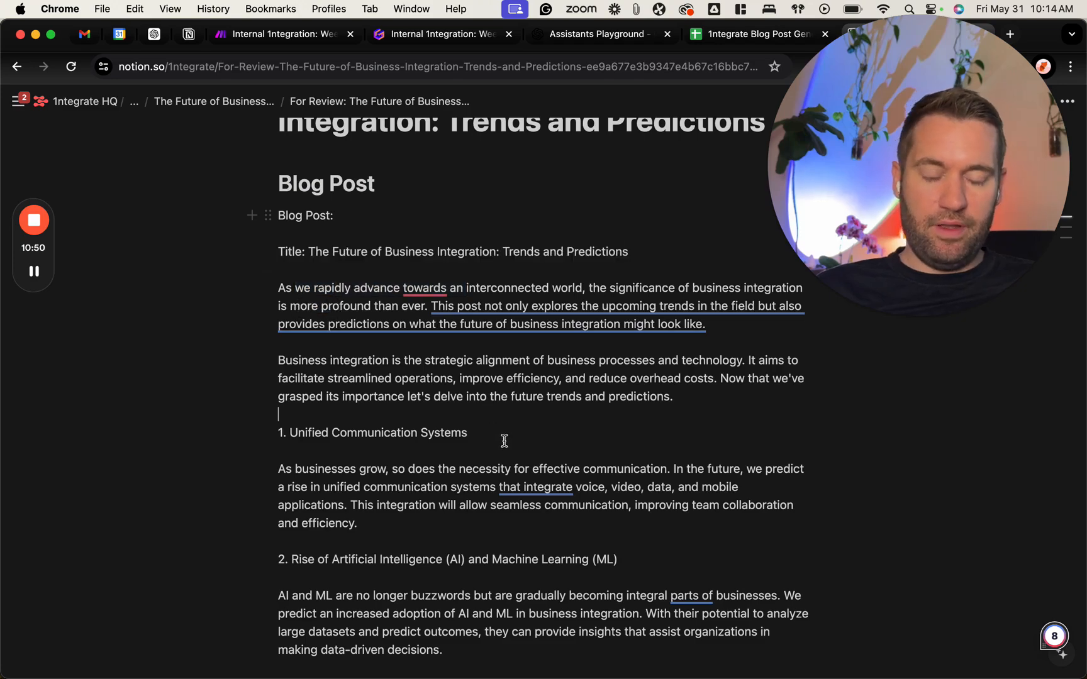
- Check the LinkedIn and Twitter short-form versions at the end of the review page, and return to the page's beginning
scroll(504, 441, down, 12)
scroll(505, 442, down, 18)
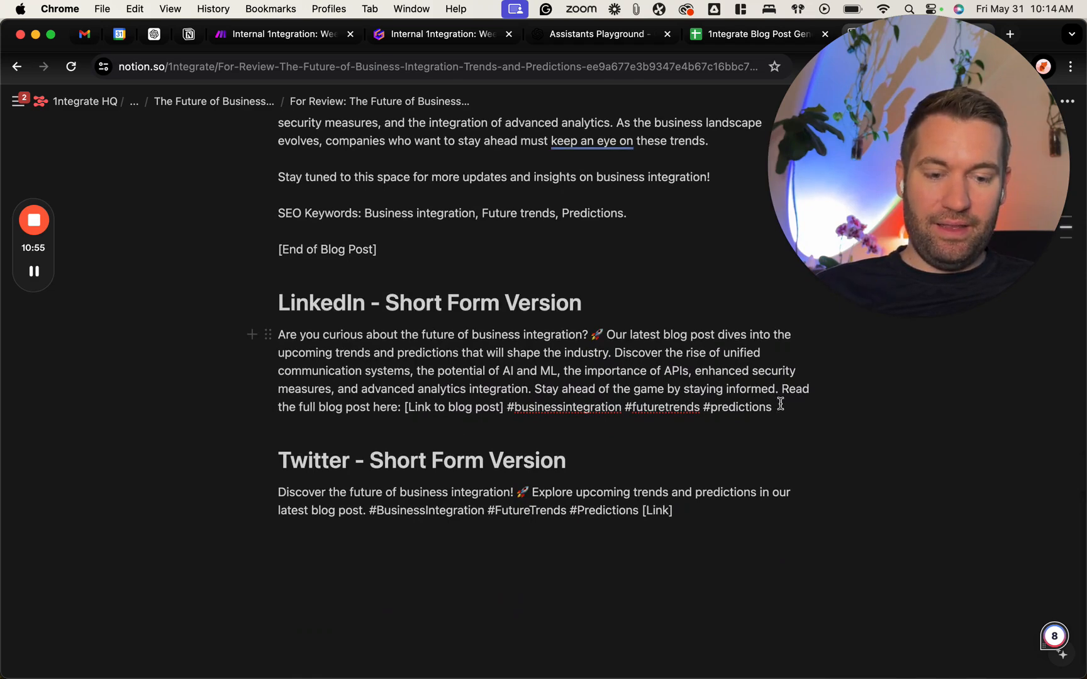
drag(778, 407, 364, 323)
drag(338, 498, 689, 515)
click(691, 514)
scroll(691, 514, down, 1)
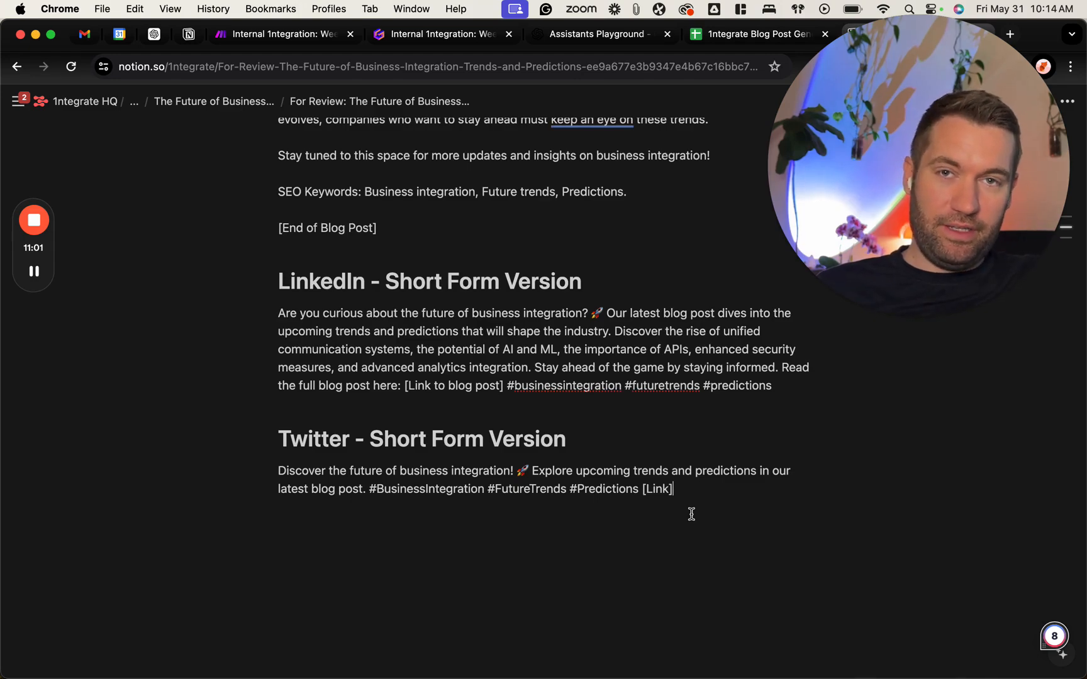
scroll(691, 514, up, 15)
scroll(691, 514, up, 2)
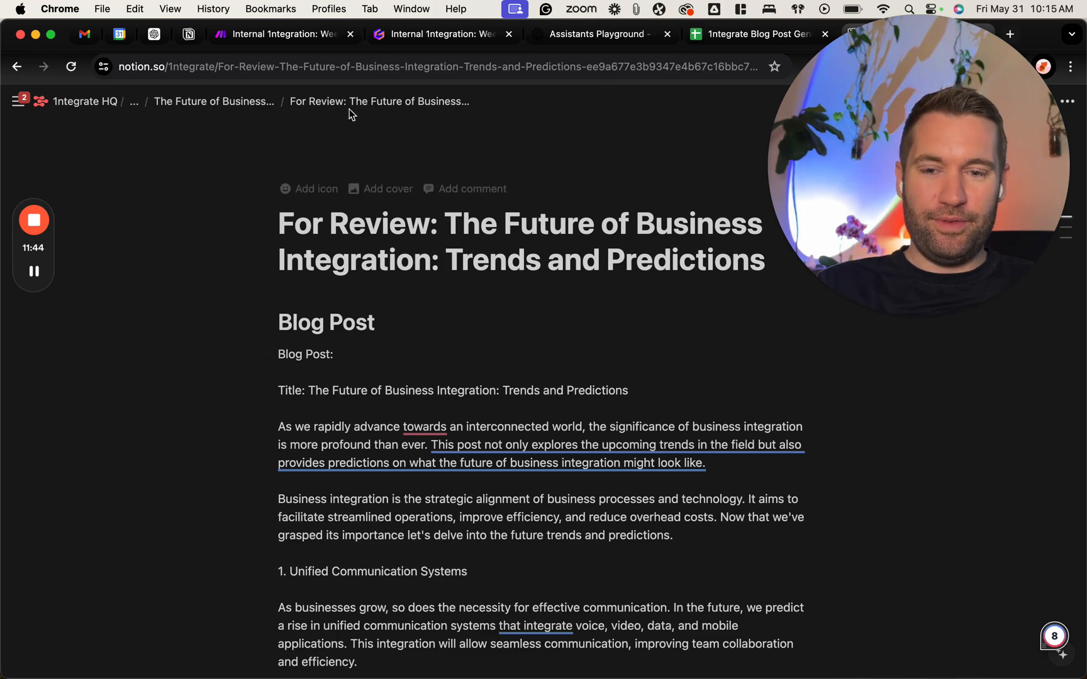
- Switch to the Make scenario and show the whole chain of modules from the first Google Sheets search to the final row update
click(263, 39)
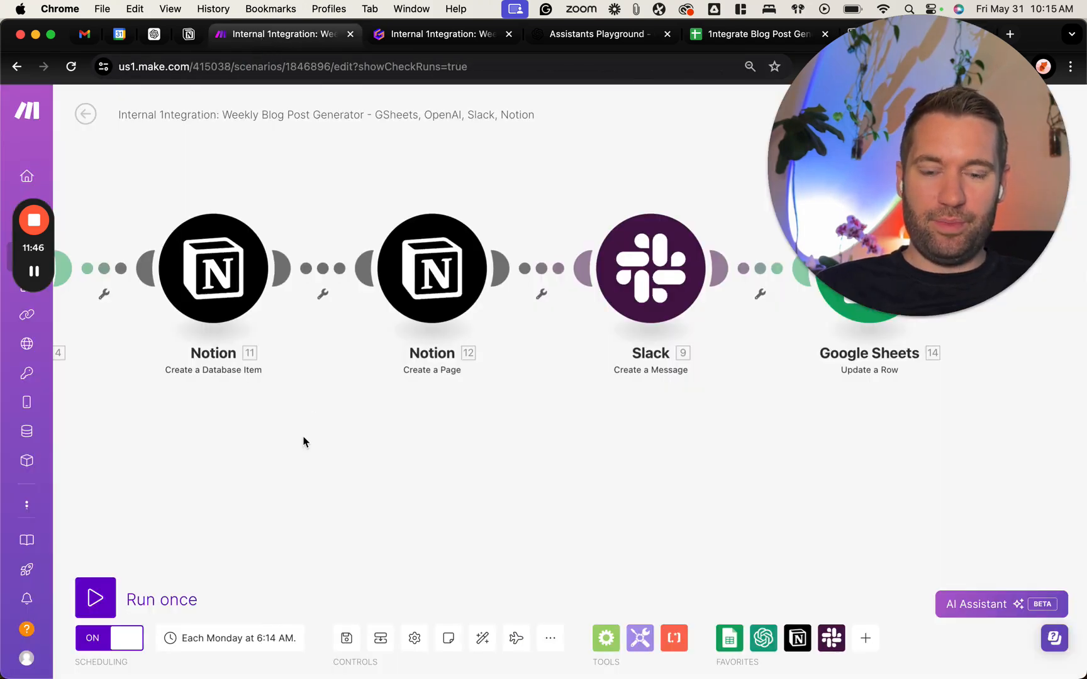
drag(303, 442, 512, 465)
scroll(513, 466, down, 5)
drag(400, 481, 530, 481)
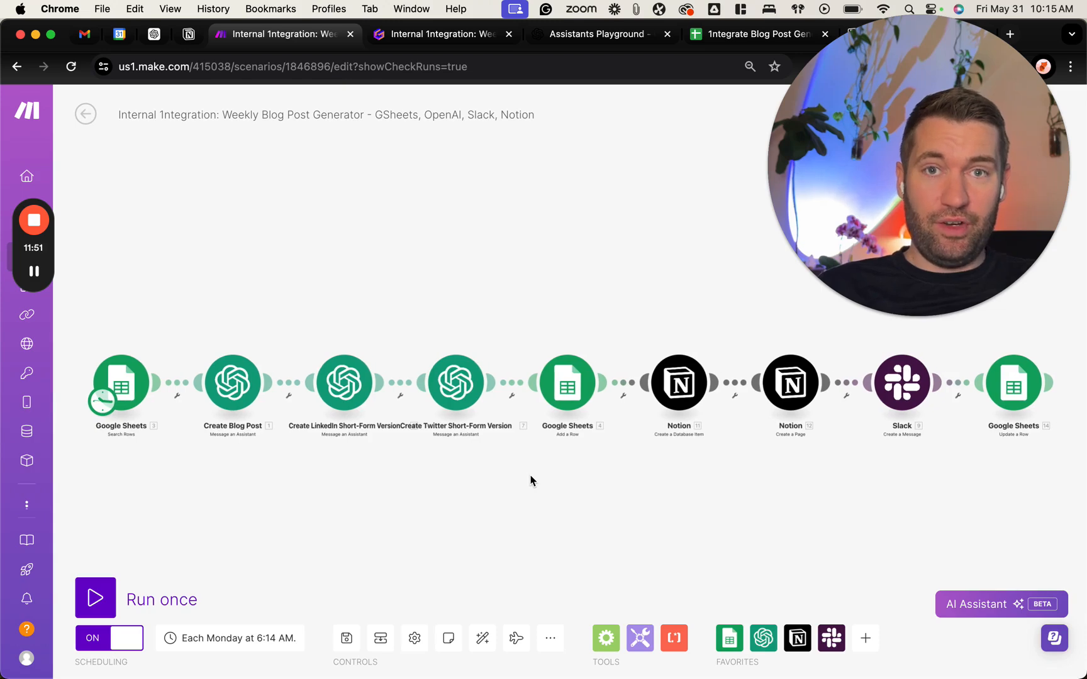